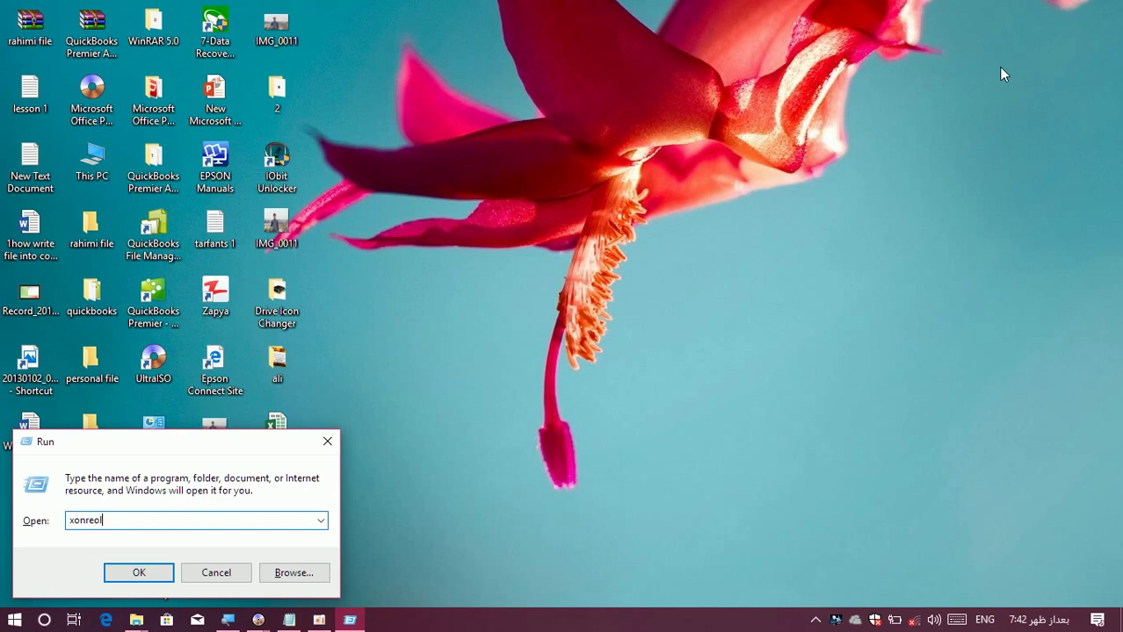
# Launch Control Panel from the Run dialog with the 'control' command, correcting a mistyped entry.
pyautogui.press('Return')
pyautogui.press('Return')
pyautogui.write('xonreol')
pyautogui.press('BackSpace')
pyautogui.press('BackSpace')
pyautogui.press('BackSpace')
pyautogui.press('BackSpace')
pyautogui.press('BackSpace')
pyautogui.press('BackSpace')
pyautogui.press('BackSpace')
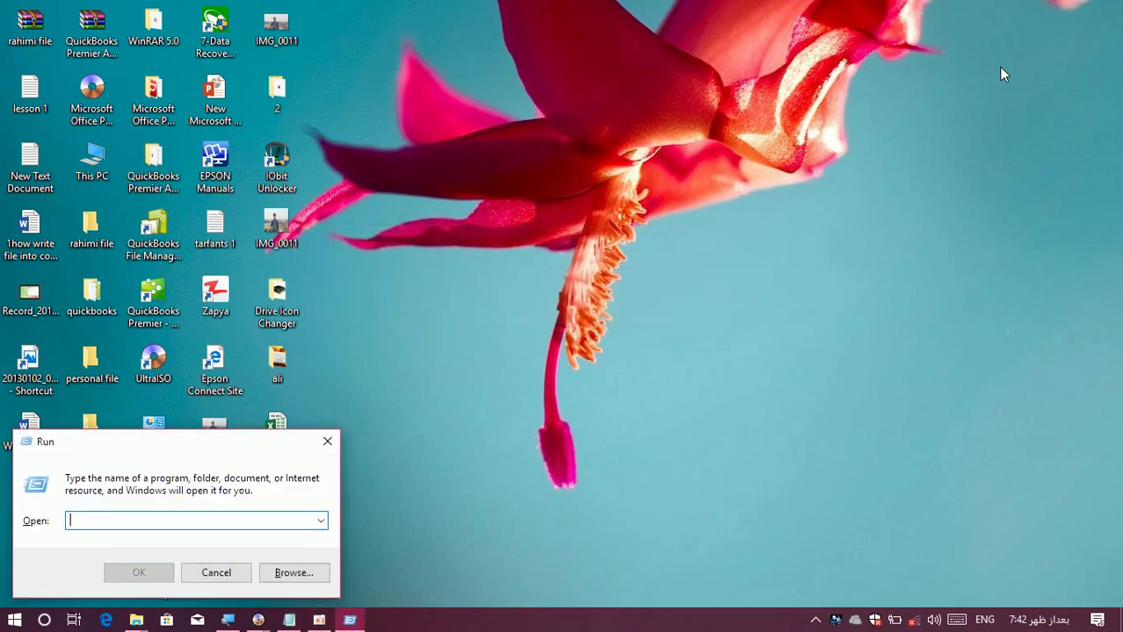
pyautogui.write('control')
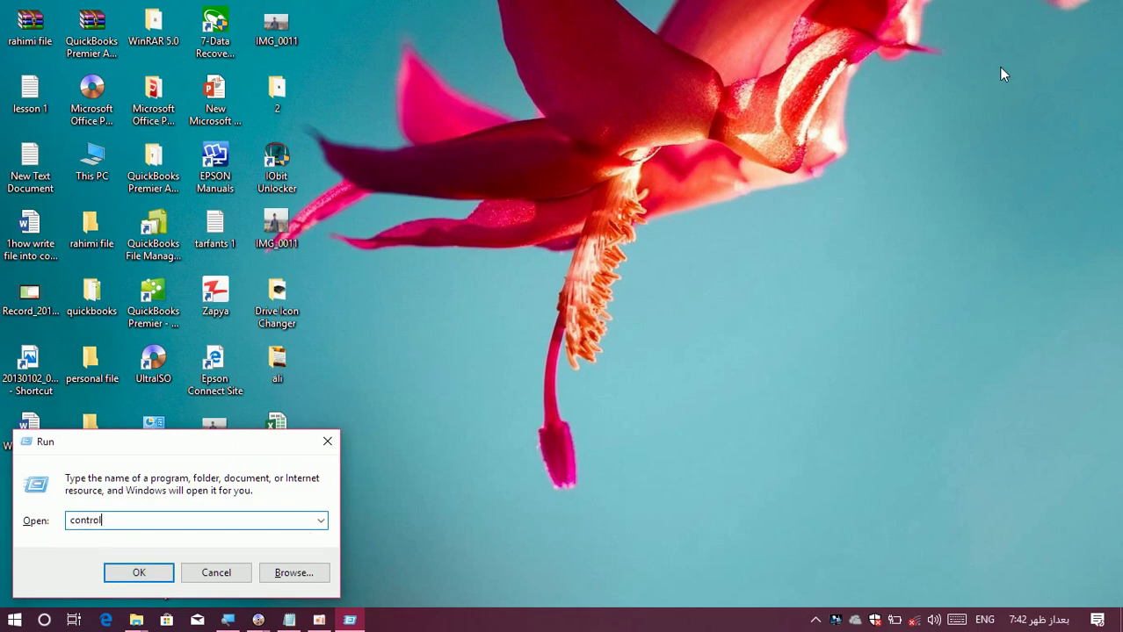
pyautogui.press('Return')
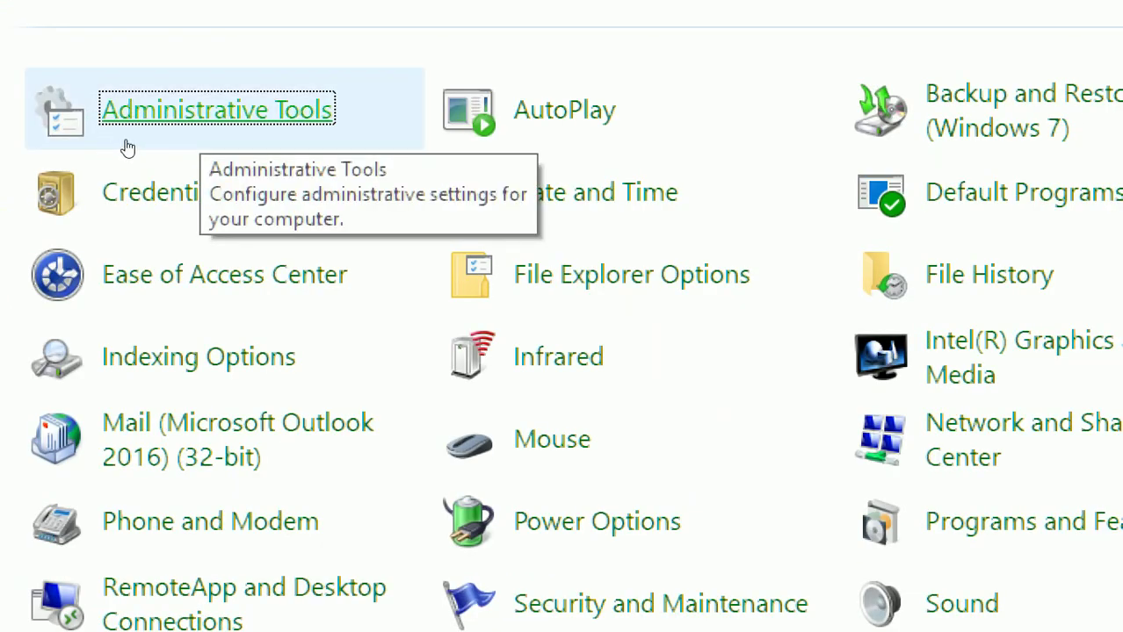
# Launch Computer Management from Control Panel's Administrative Tools folder.
pyautogui.click(128, 148)
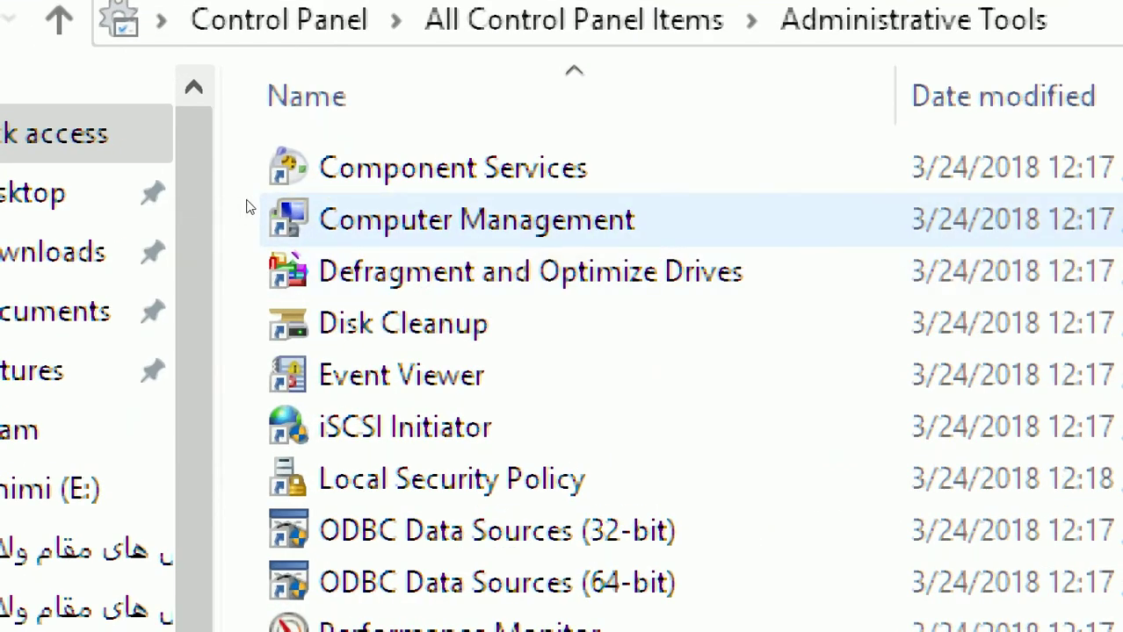
pyautogui.doubleClick(250, 210)
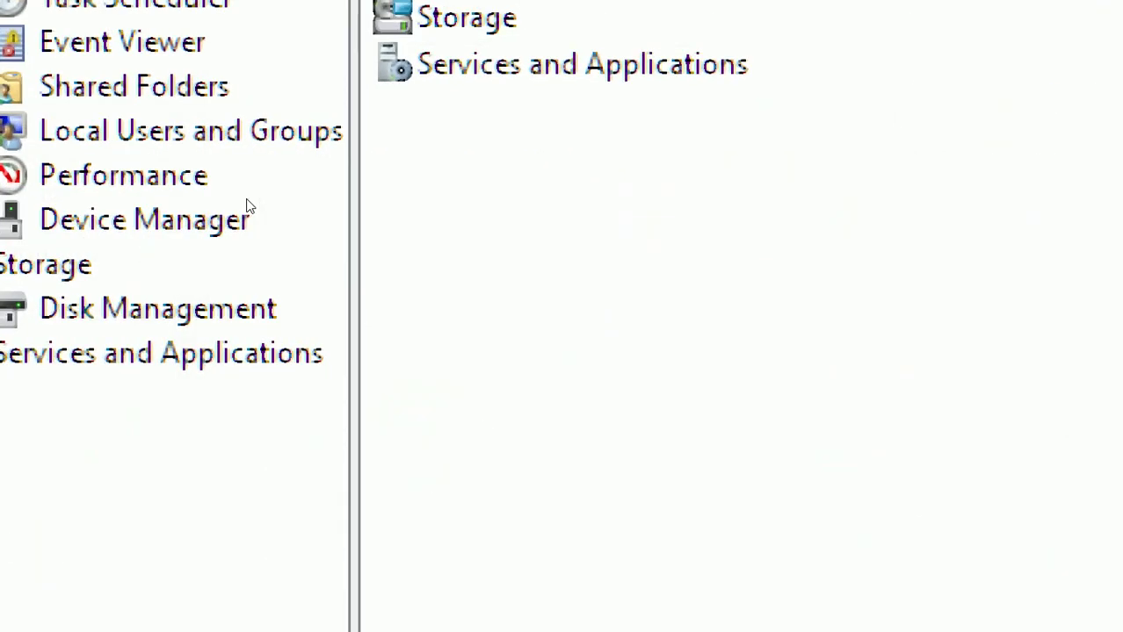
pyautogui.press('super')
pyautogui.press('Escape')
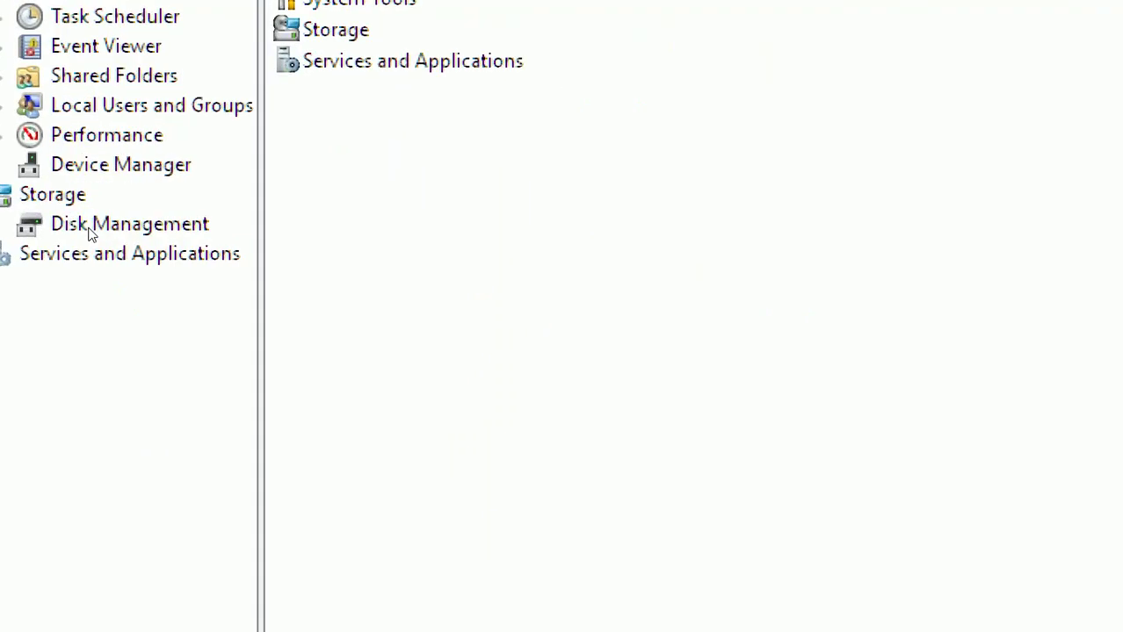
# Show Disk Management and review the options for the 513 MB unallocated space.
pyautogui.click(89, 227)
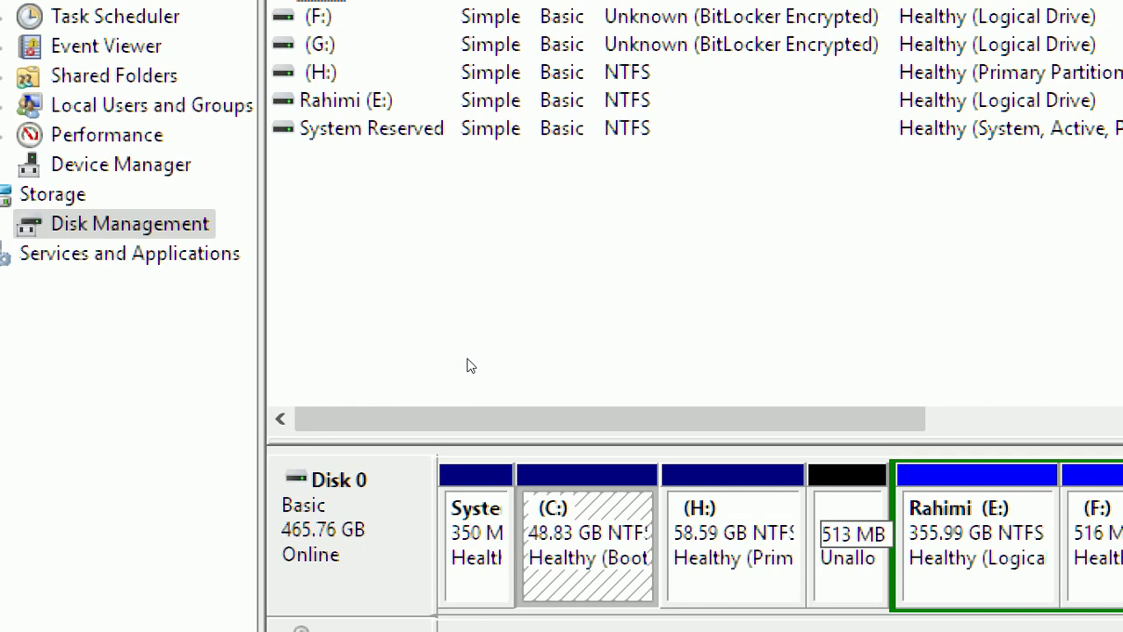
pyautogui.press('Right')
pyautogui.press('Right')
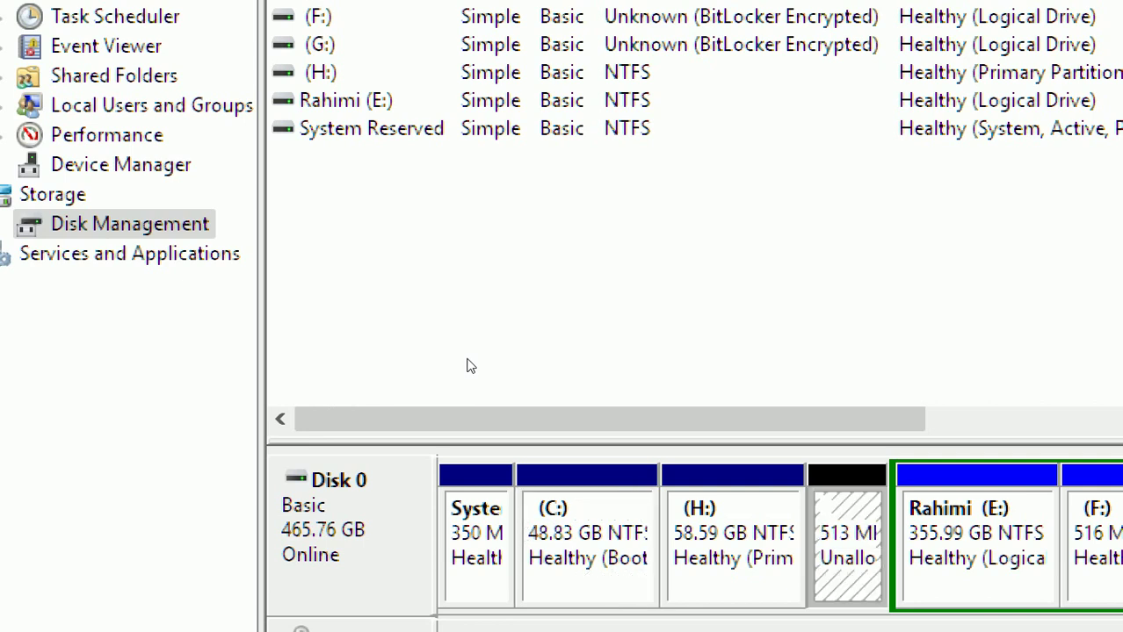
pyautogui.hotkey('shift', 'F10')
pyautogui.press('Down')
pyautogui.press('Down')
pyautogui.press('Down')
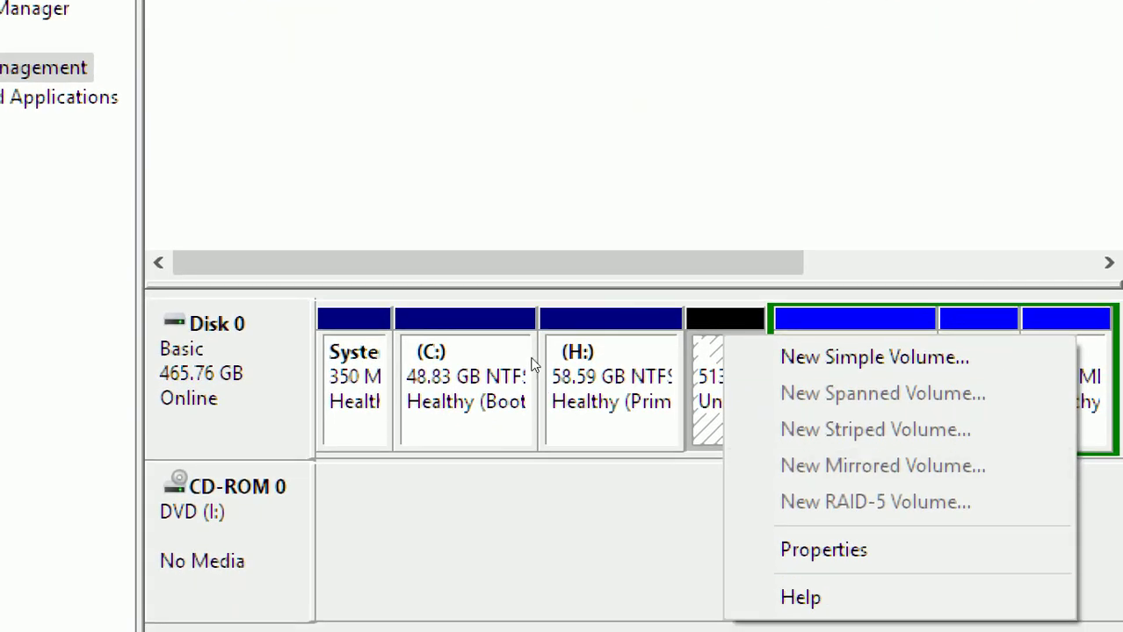
pyautogui.press('Escape')
# Review the E: volume's context options, pointing out Shrink Volume, and select E:.
pyautogui.press('Right')
pyautogui.hotkey('shift', 'F10')
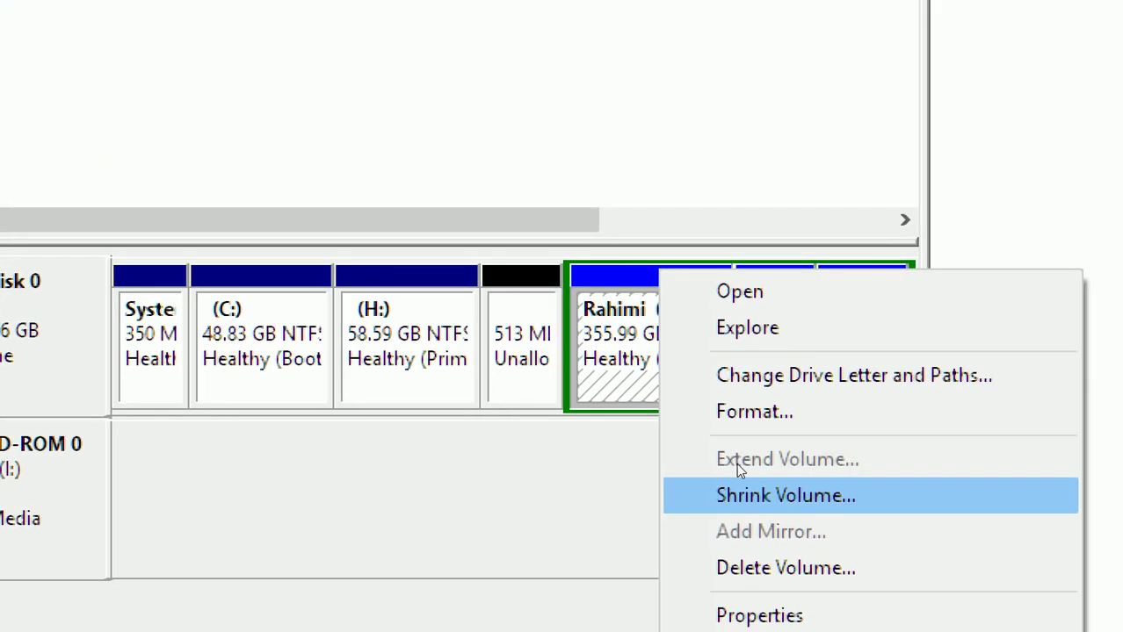
pyautogui.press('Up')
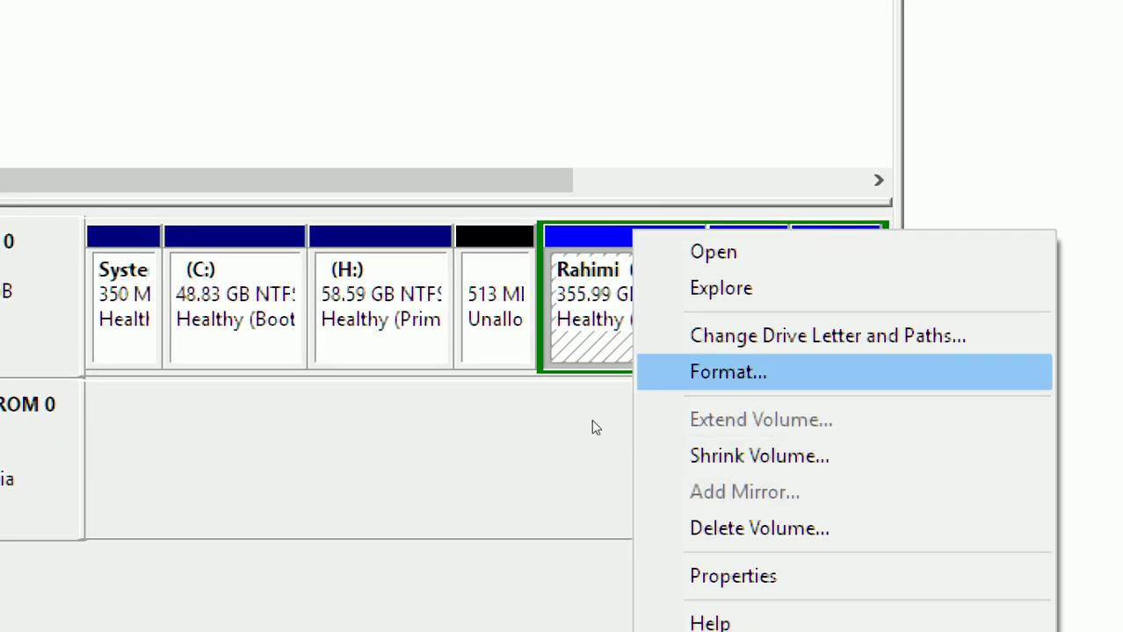
pyautogui.press('Down')
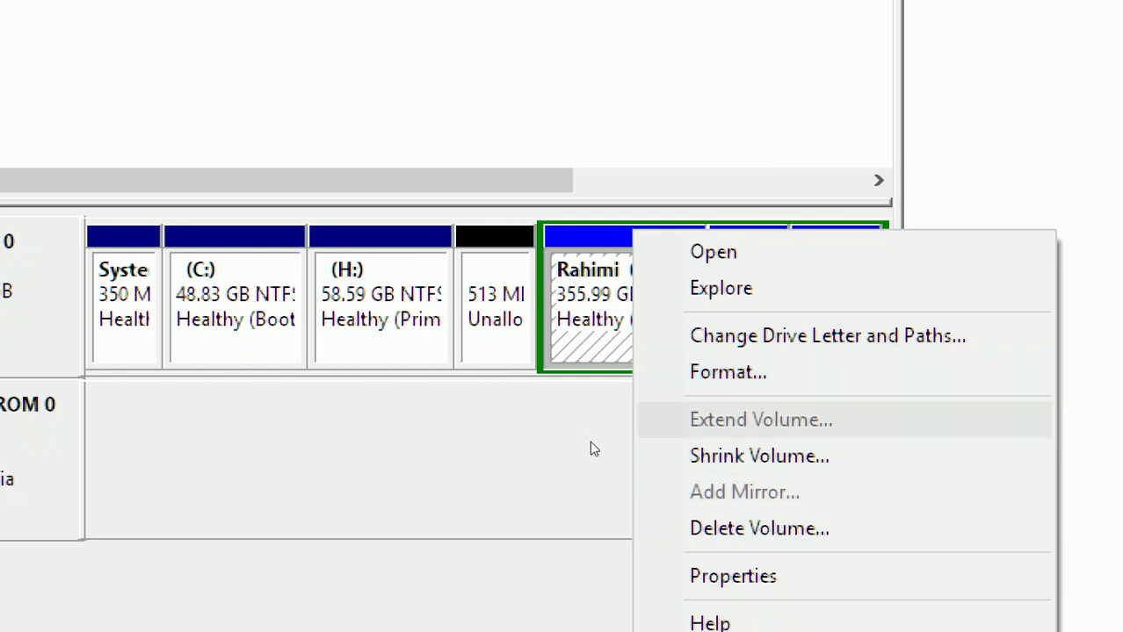
pyautogui.press('Down')
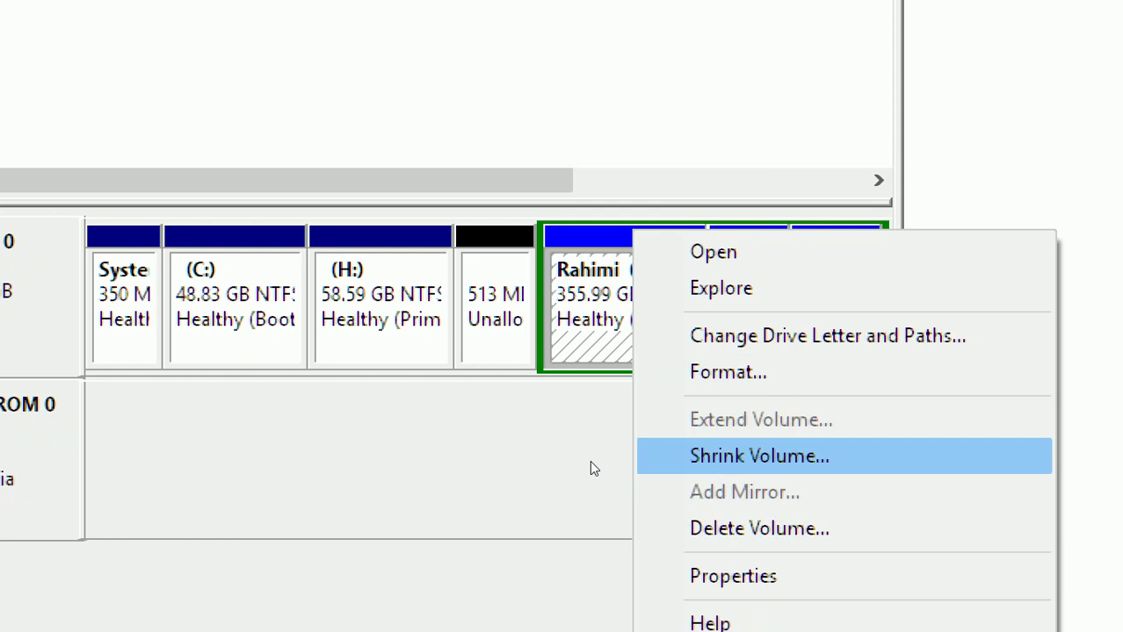
pyautogui.press('Up')
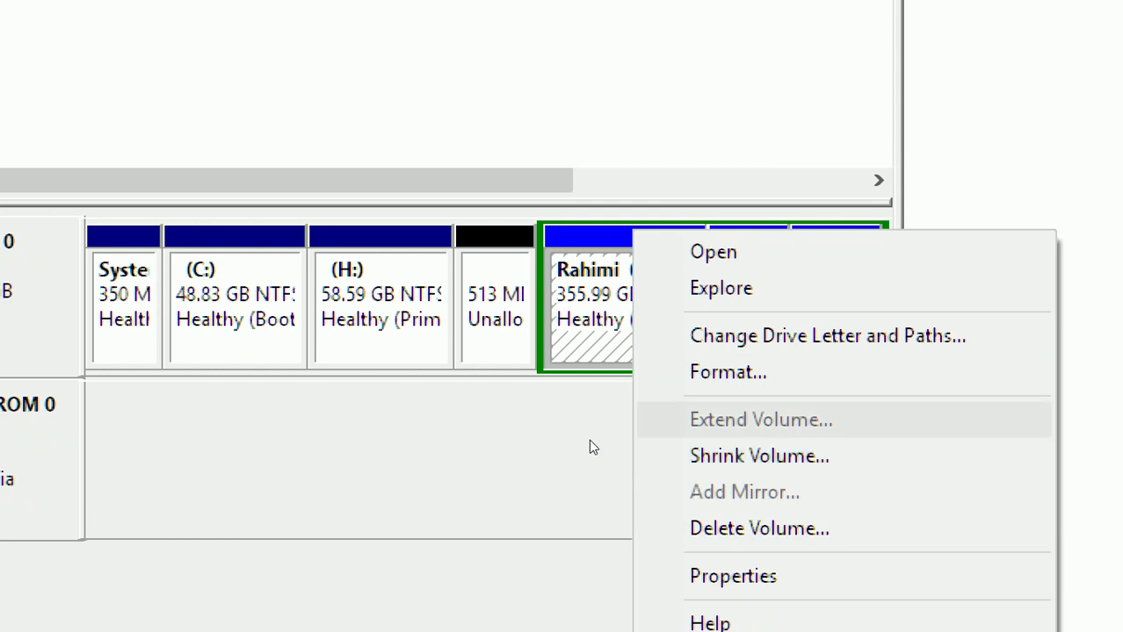
pyautogui.press('Down')
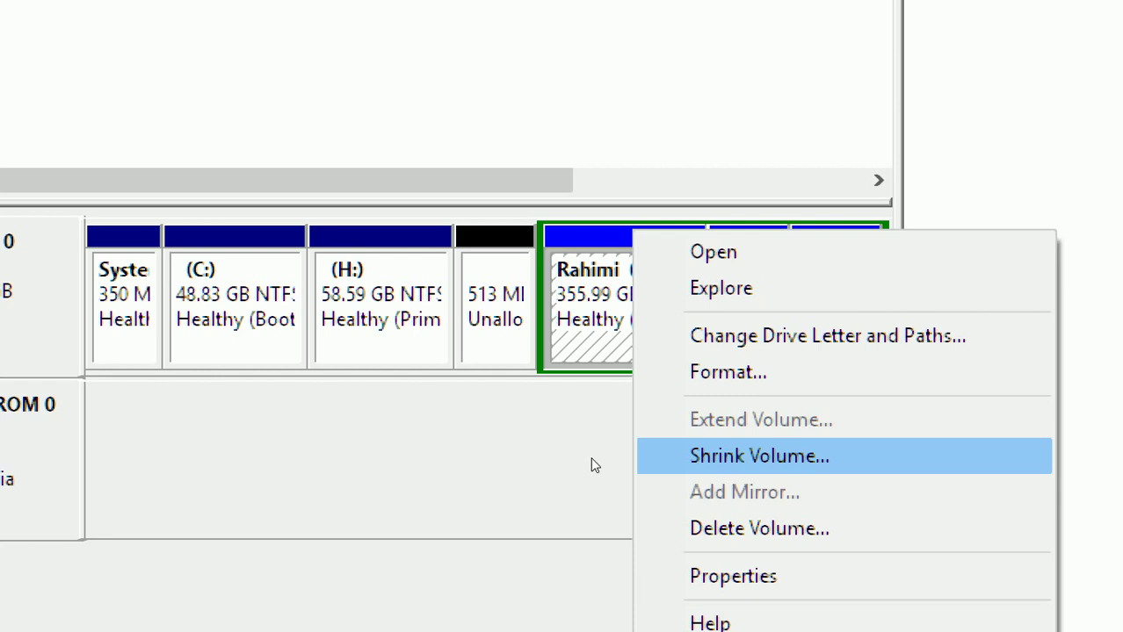
pyautogui.press('Escape')
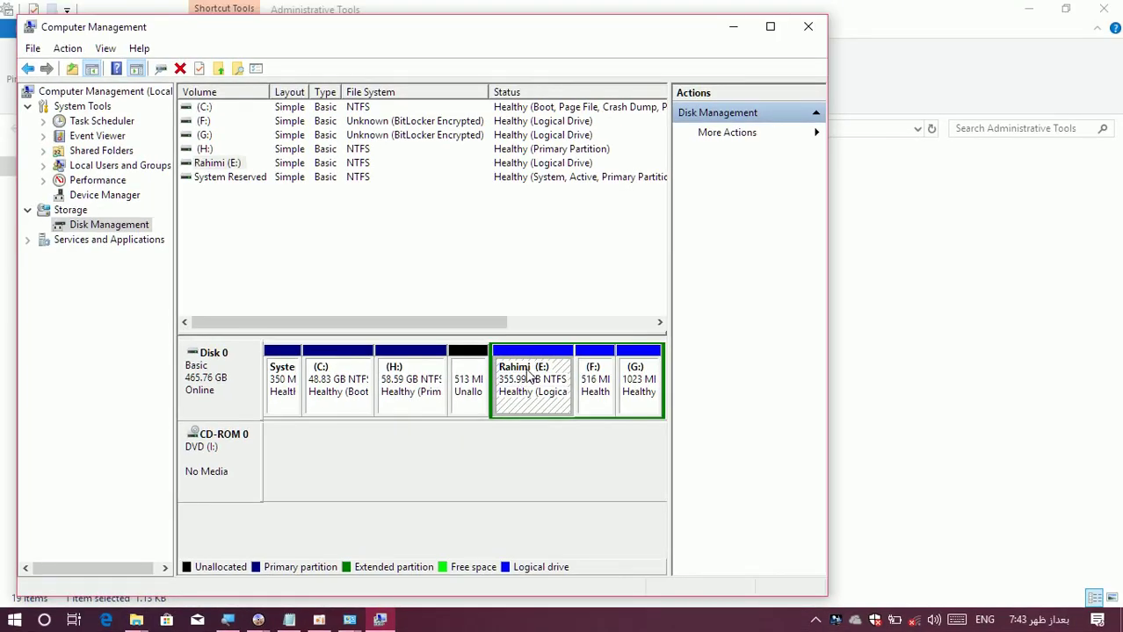
pyautogui.click(516, 395)
# Shrink volume E: by 1024 MB, reducing it to 354.99 GB.
pyautogui.rightClick(513, 381)
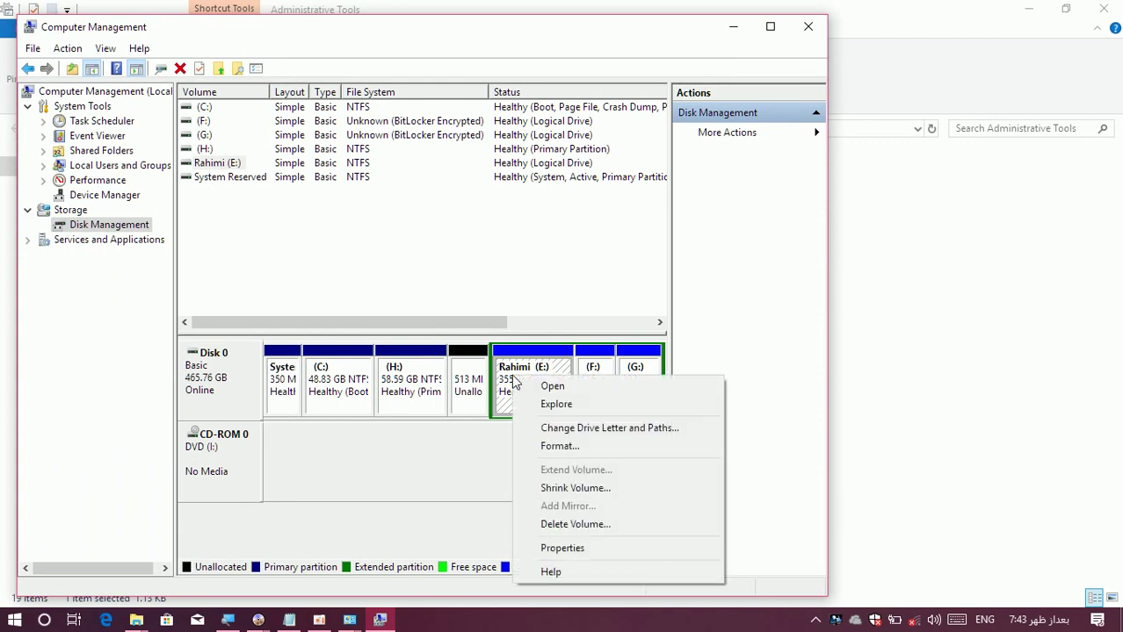
pyautogui.click(563, 488)
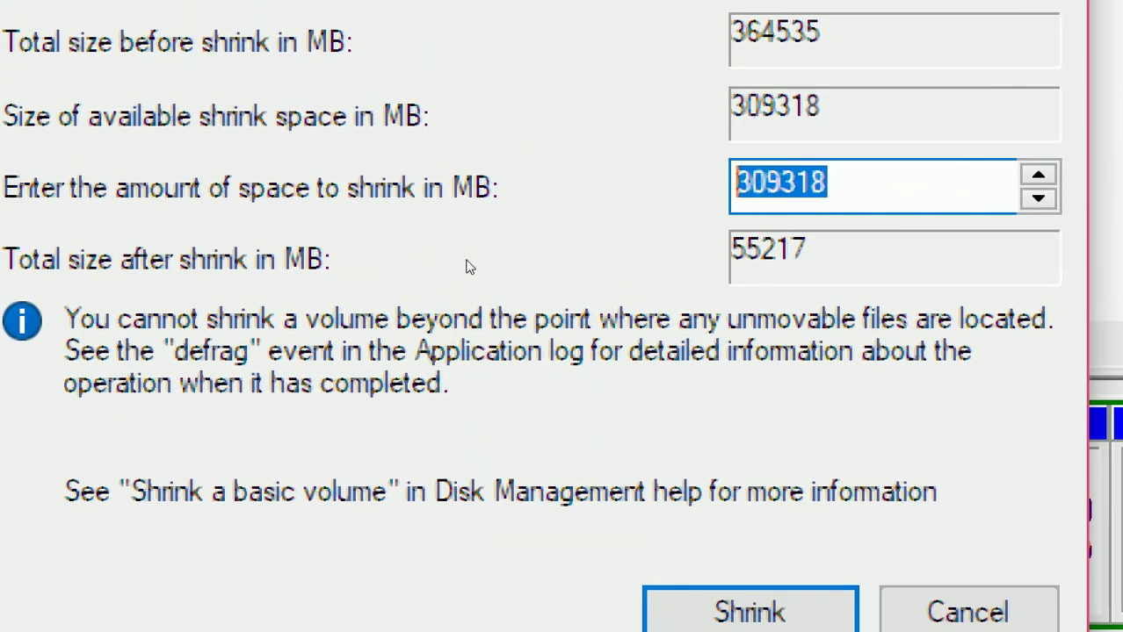
pyautogui.press('BackSpace')
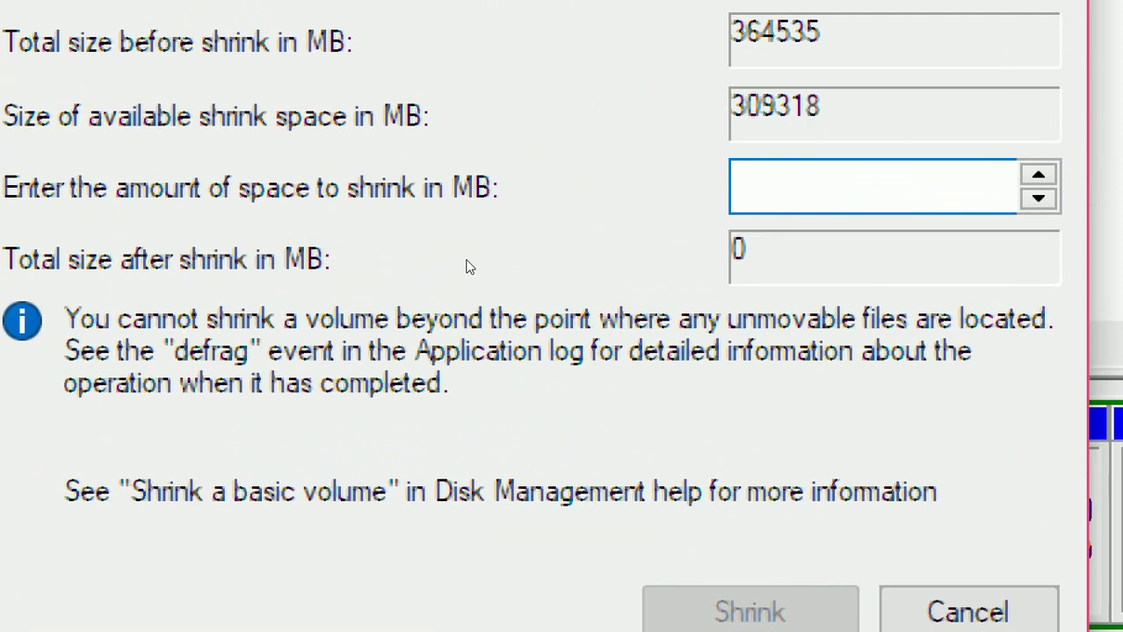
pyautogui.write('1')
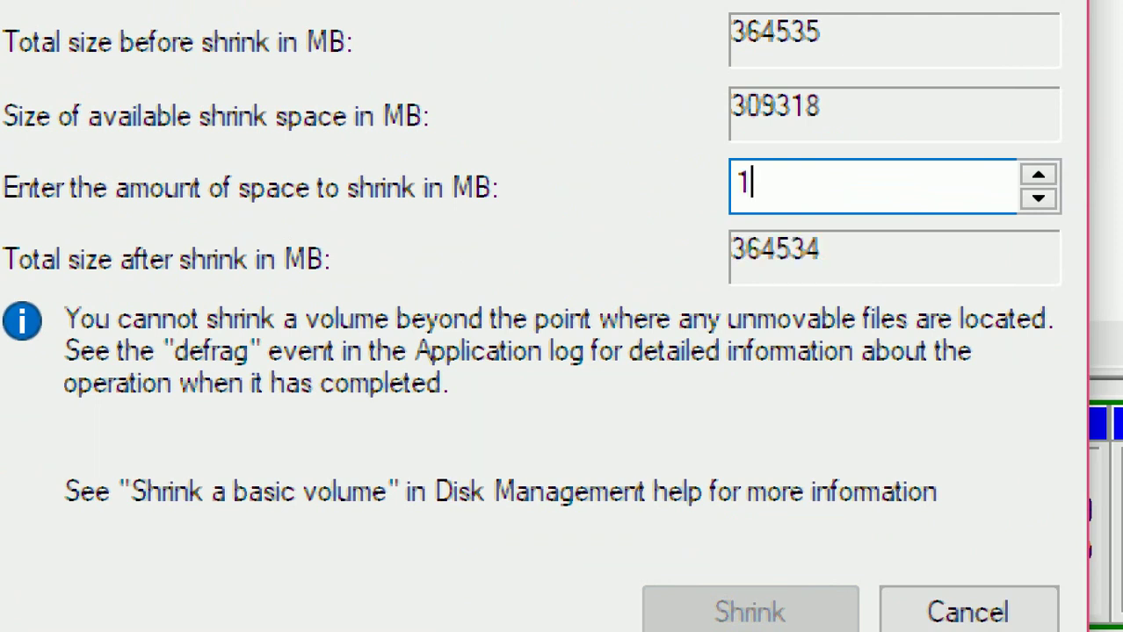
pyautogui.write('024')
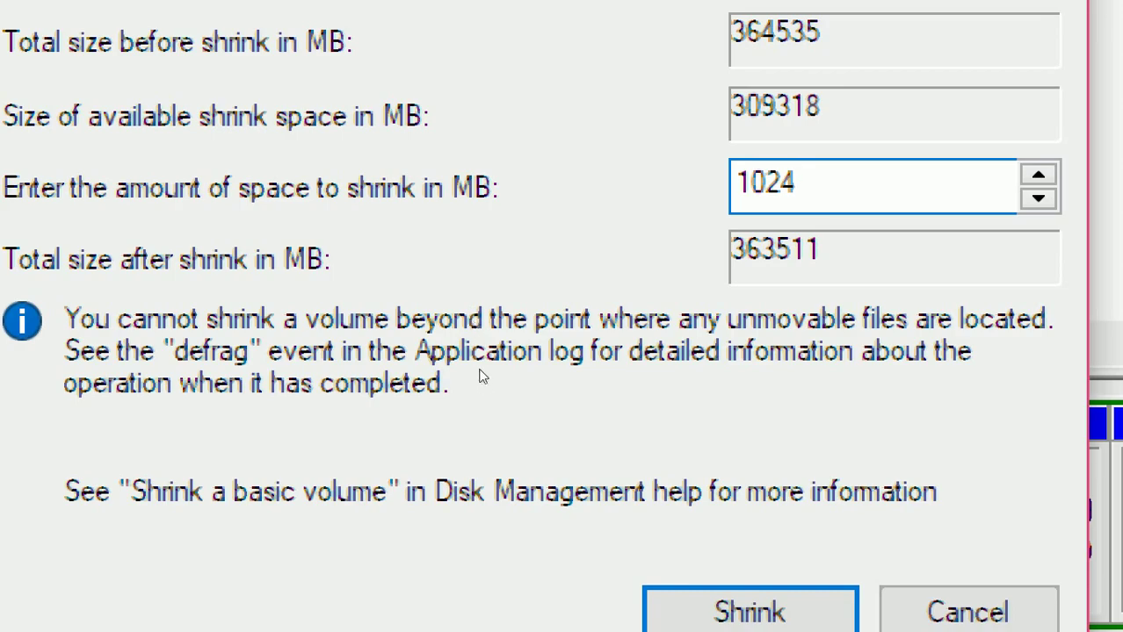
pyautogui.press('Return')
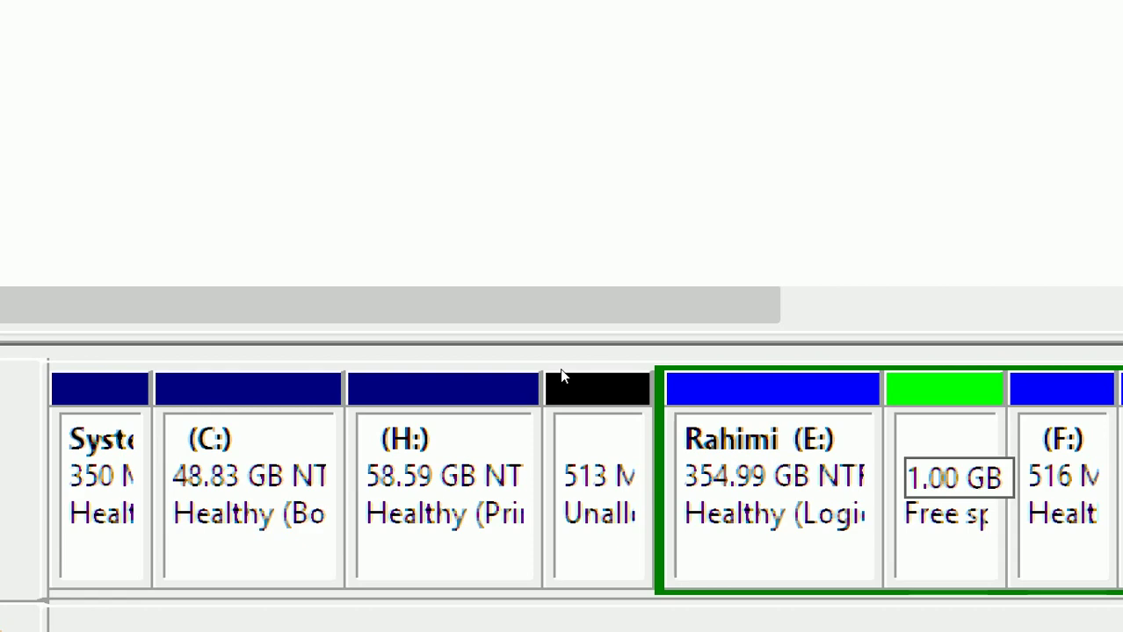
# Create a New Simple Volume on the 1.00 GB free space with default size, letter D: and NTFS format.
pyautogui.hotkey('shift', 'F10')
pyautogui.press('Down')
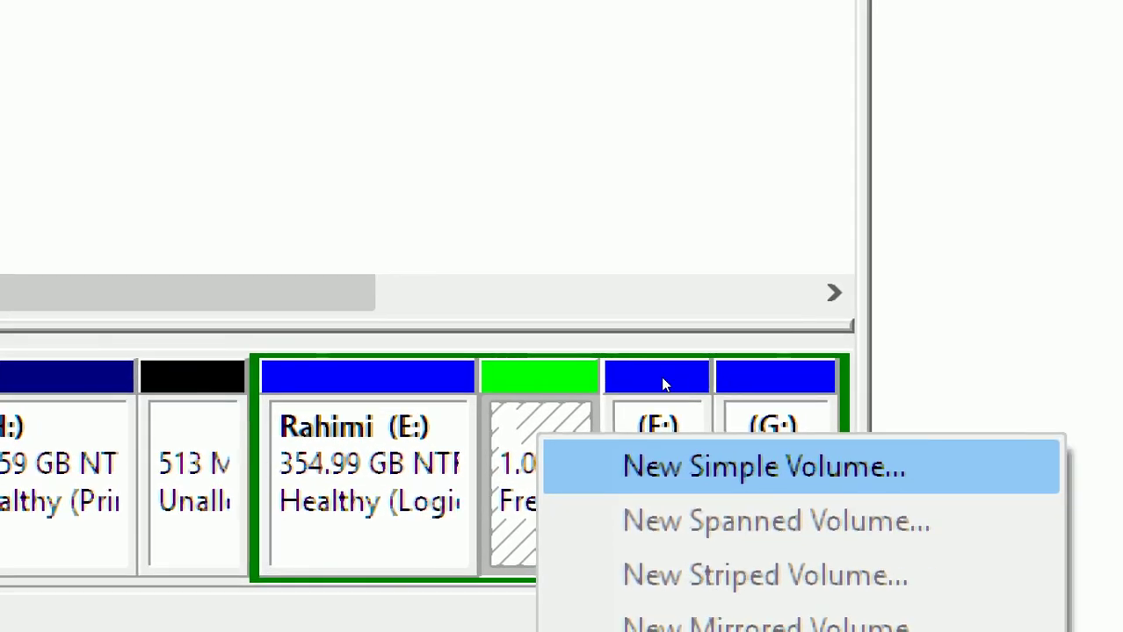
pyautogui.press('Return')
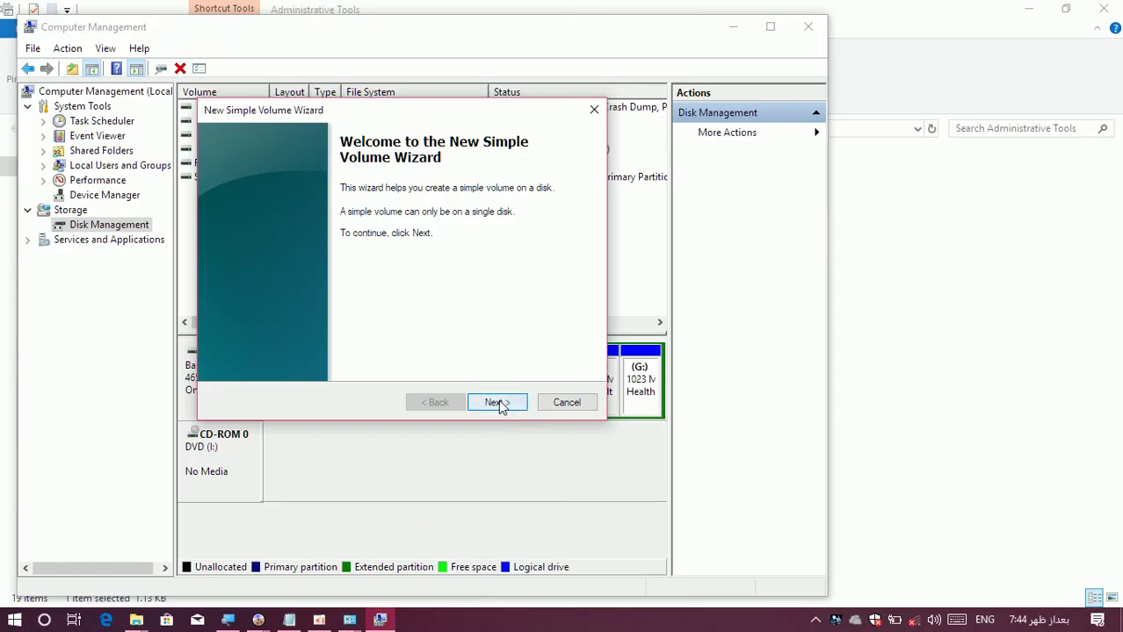
pyautogui.click(498, 403)
pyautogui.click(498, 403)
pyautogui.click(498, 403)
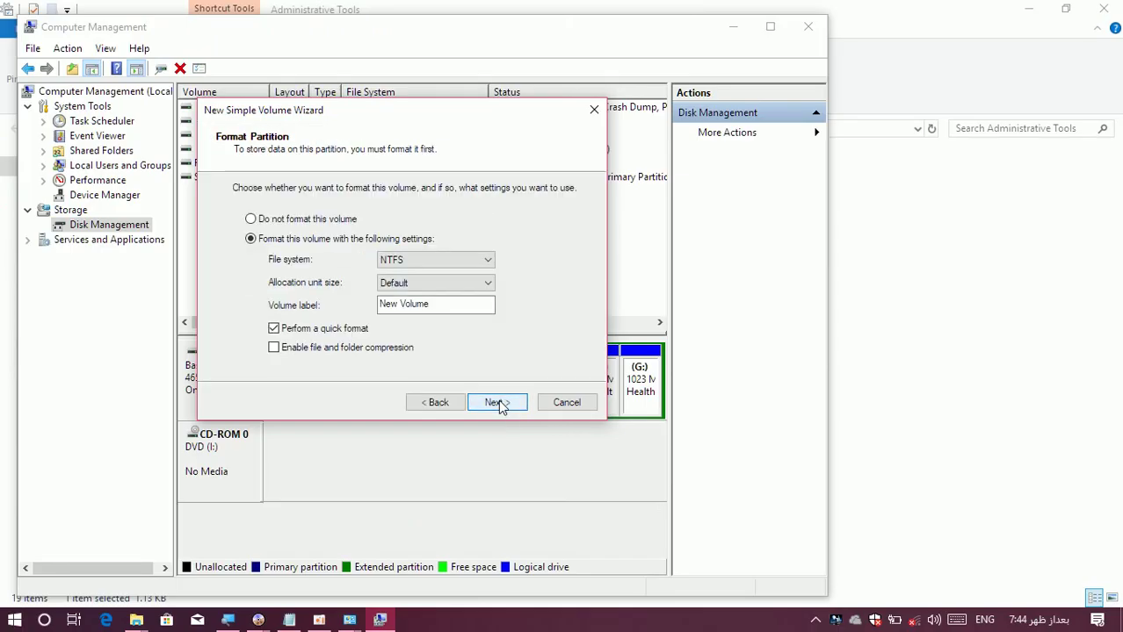
pyautogui.click(498, 402)
pyautogui.click(498, 402)
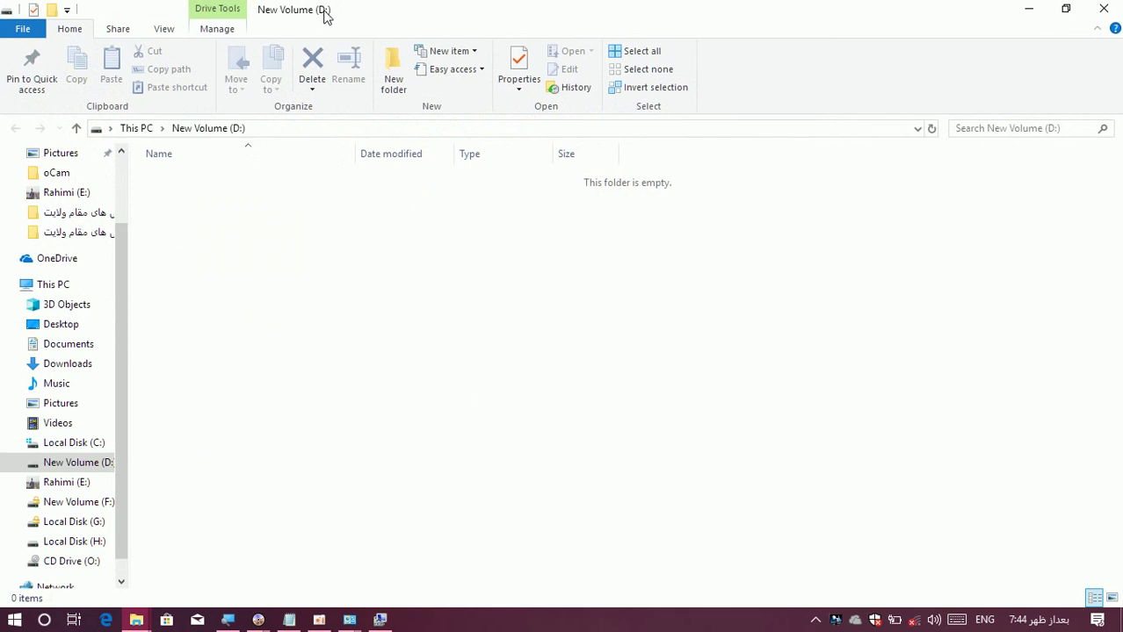
# Close the empty D: window and minimize Computer Management, Administrative Tools and Control Panel.
pyautogui.click(1104, 9)
pyautogui.click(736, 28)
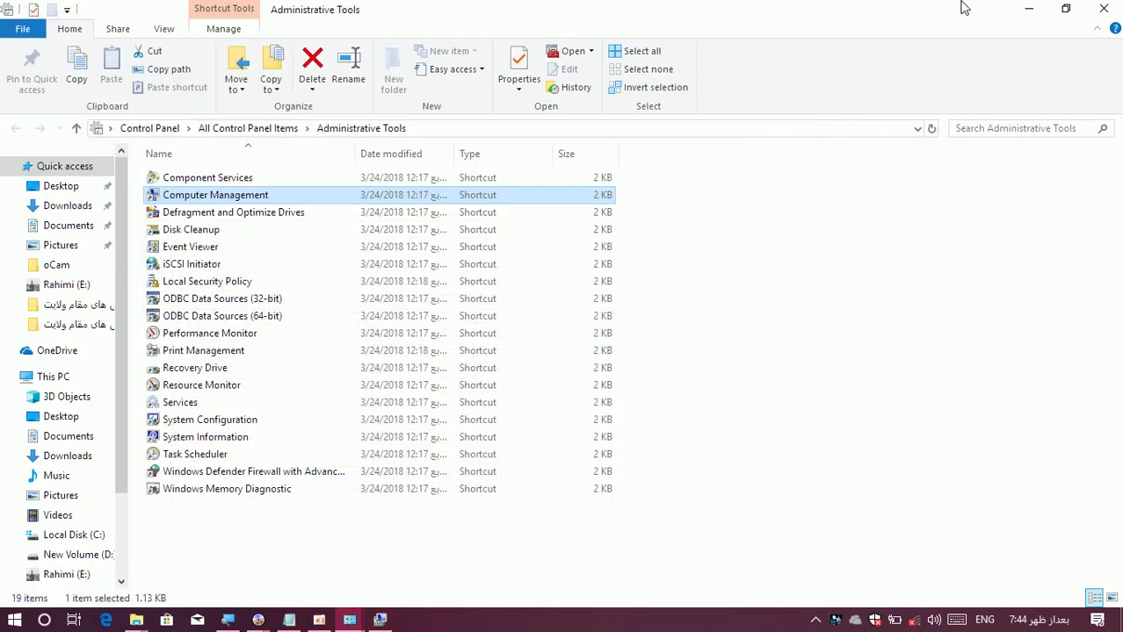
pyautogui.click(1031, 11)
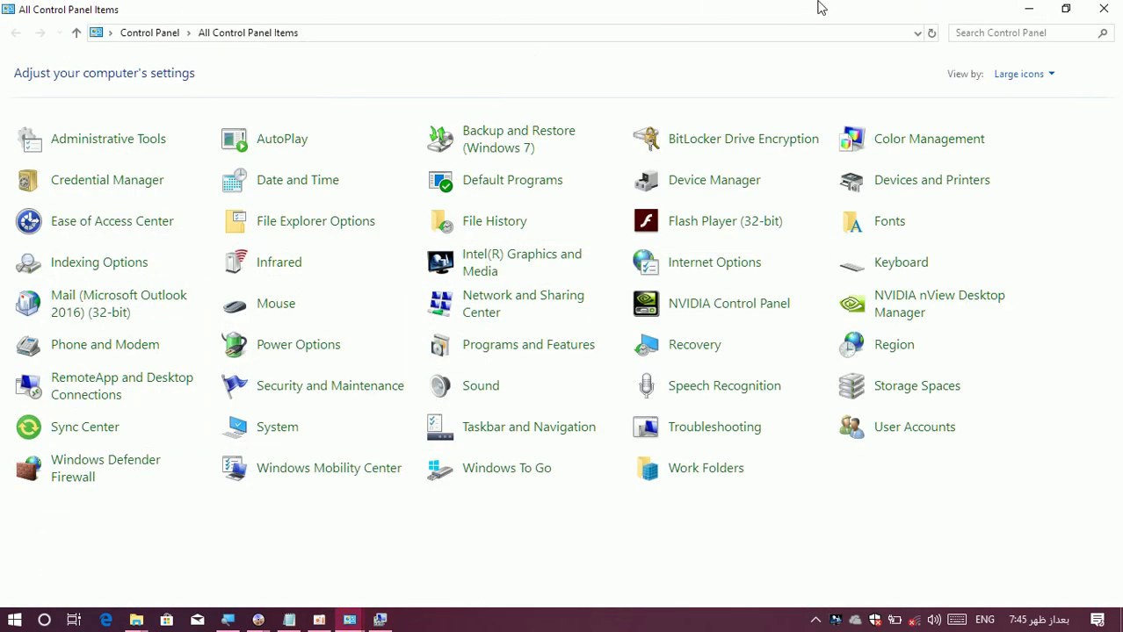
pyautogui.click(1030, 12)
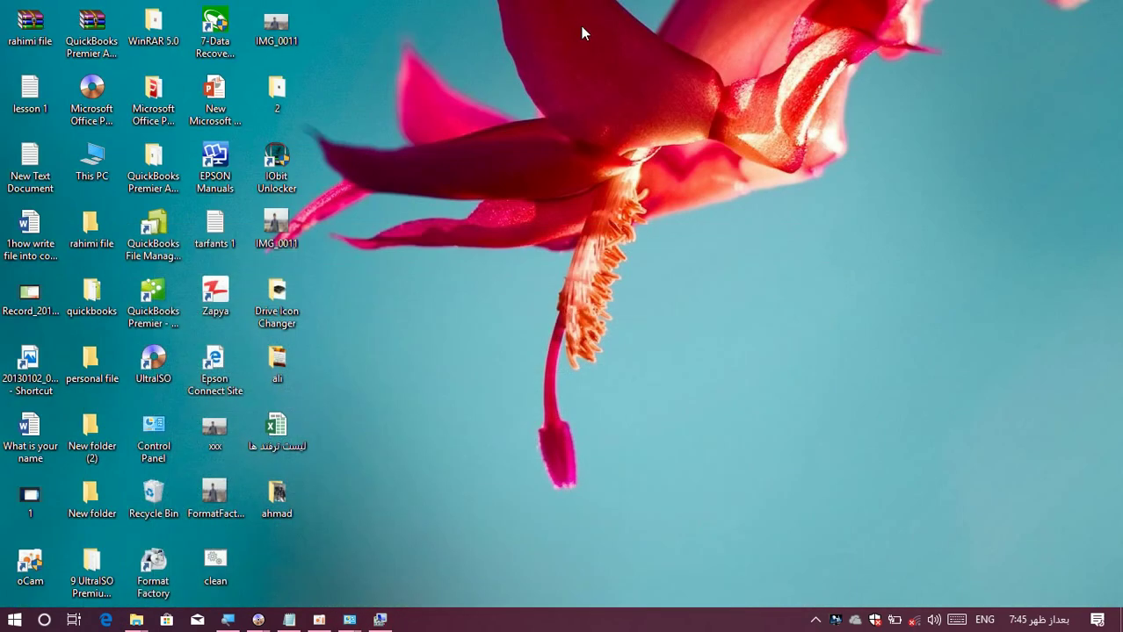
# Open This PC full screen, check the space of New Volume (D:) and Rahimi (E:), then close it.
pyautogui.doubleClick(99, 174)
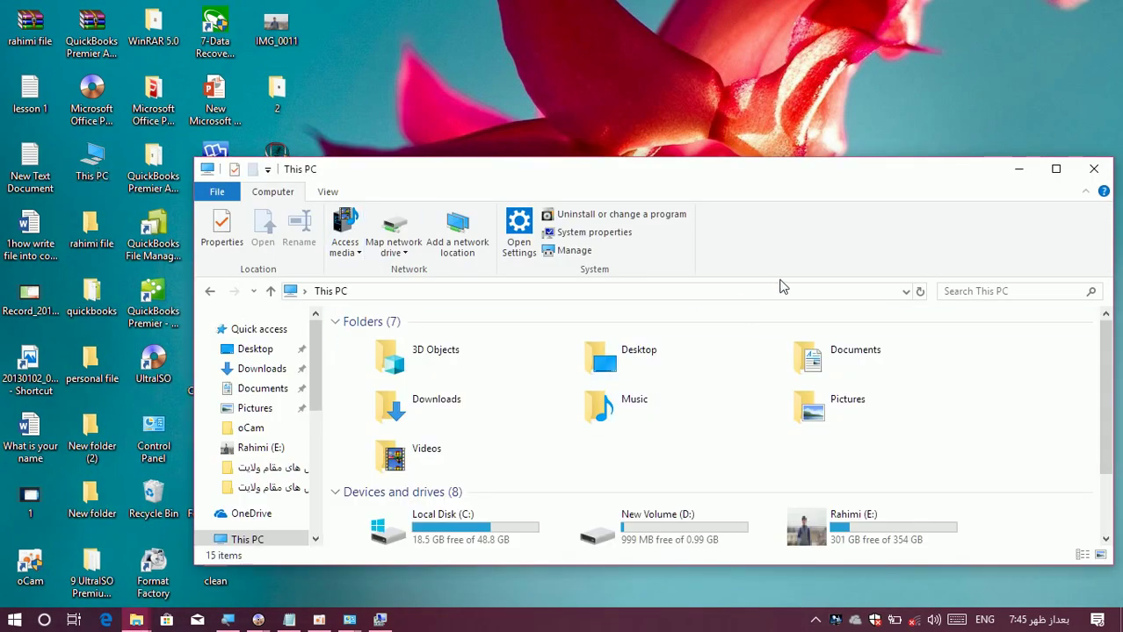
pyautogui.click(1051, 170)
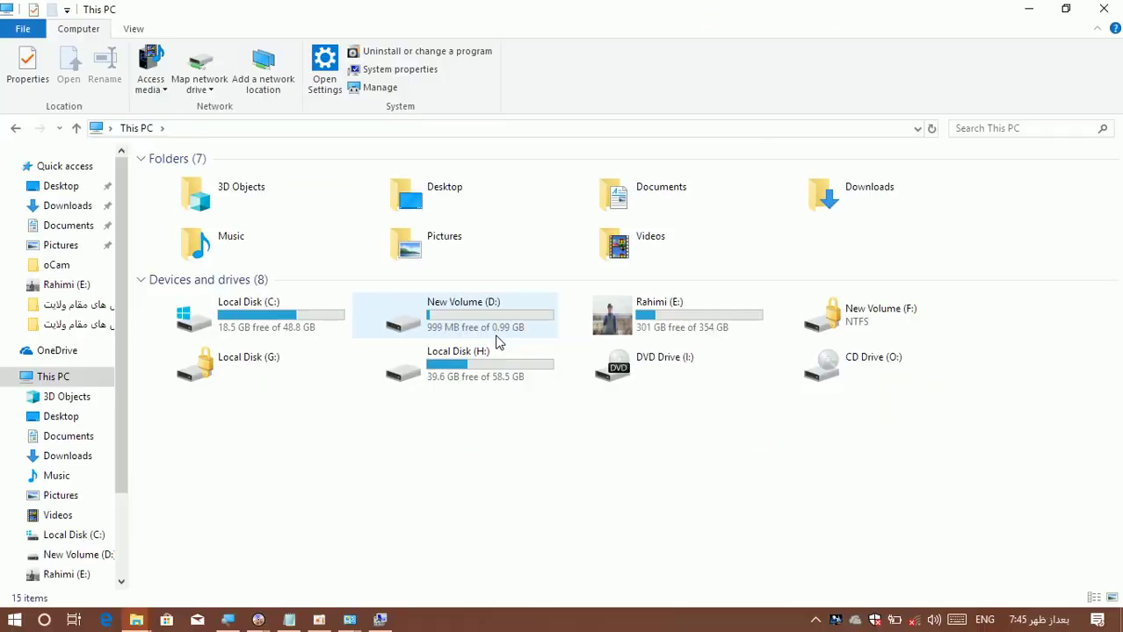
pyautogui.moveTo(480, 324)
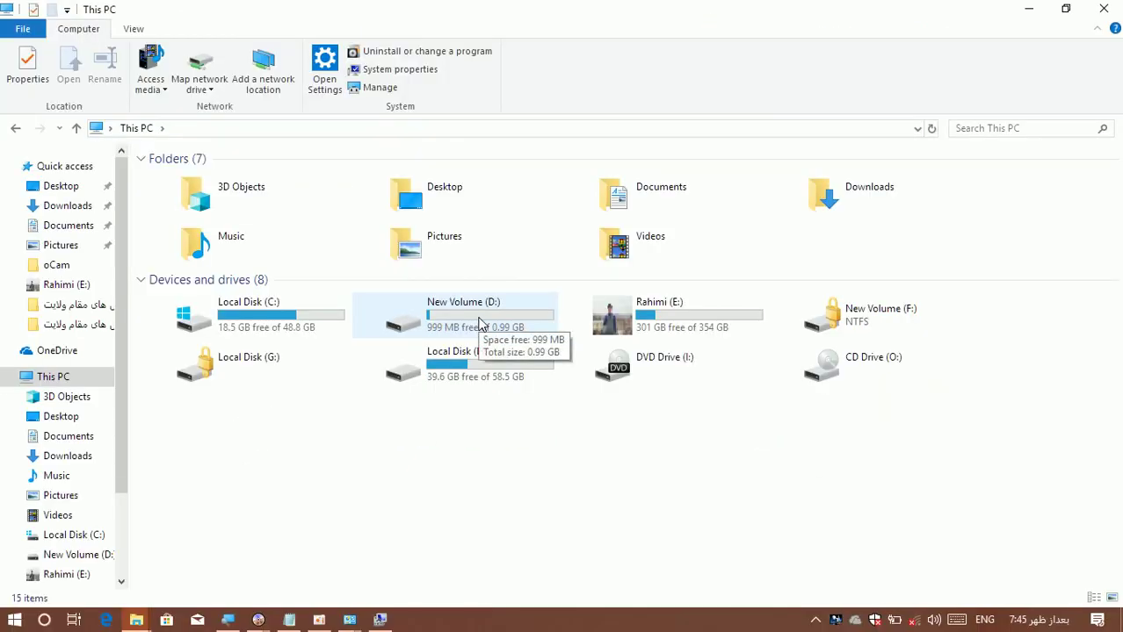
pyautogui.moveTo(634, 325)
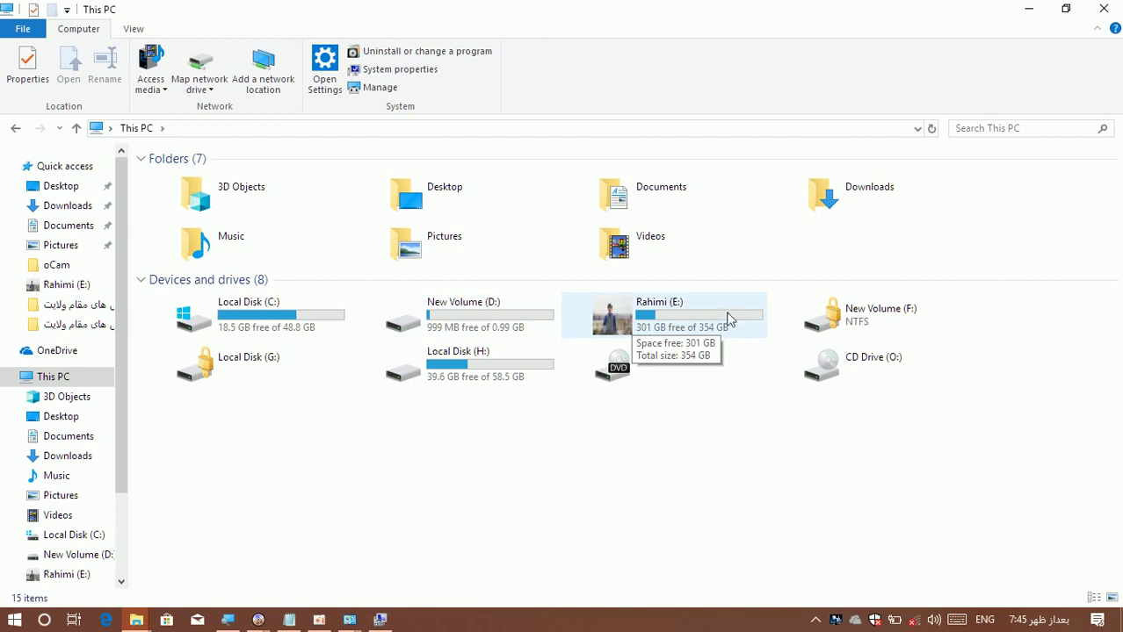
pyautogui.click(1113, 9)
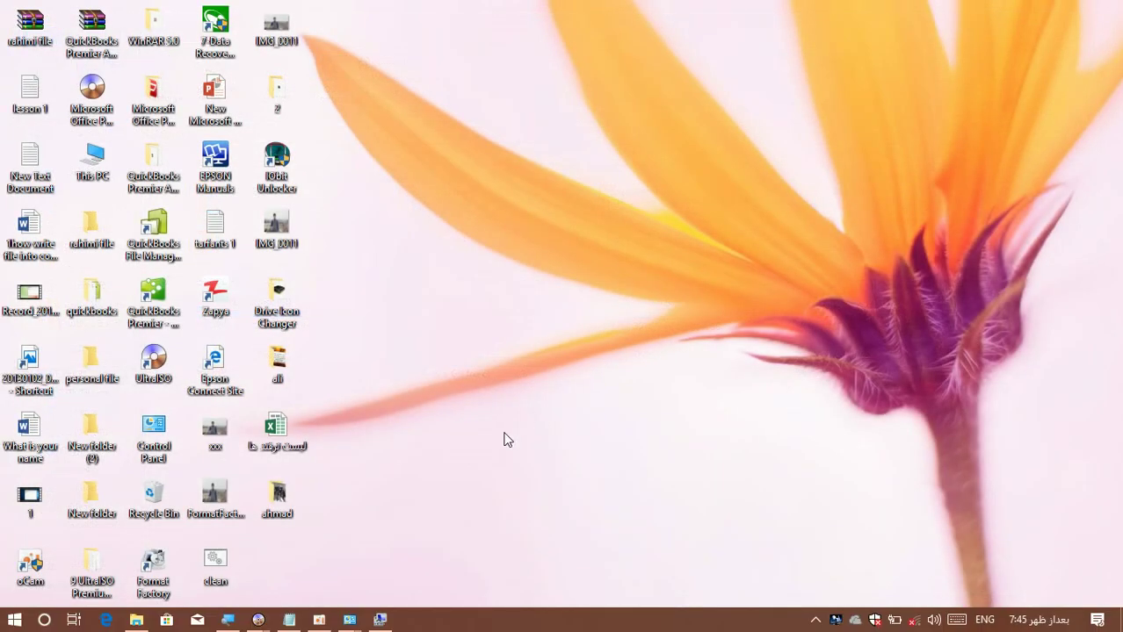
# Restore Computer Management and delete the 1023 MB New Volume (D:), confirming with Yes.
pyautogui.click(380, 620)
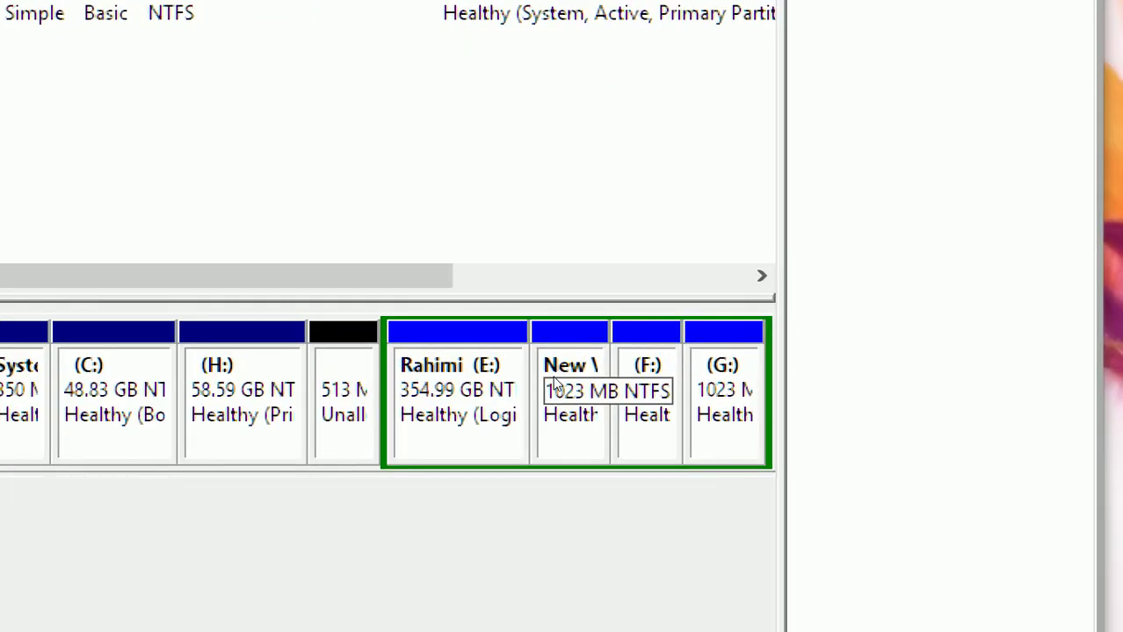
pyautogui.rightClick(559, 360)
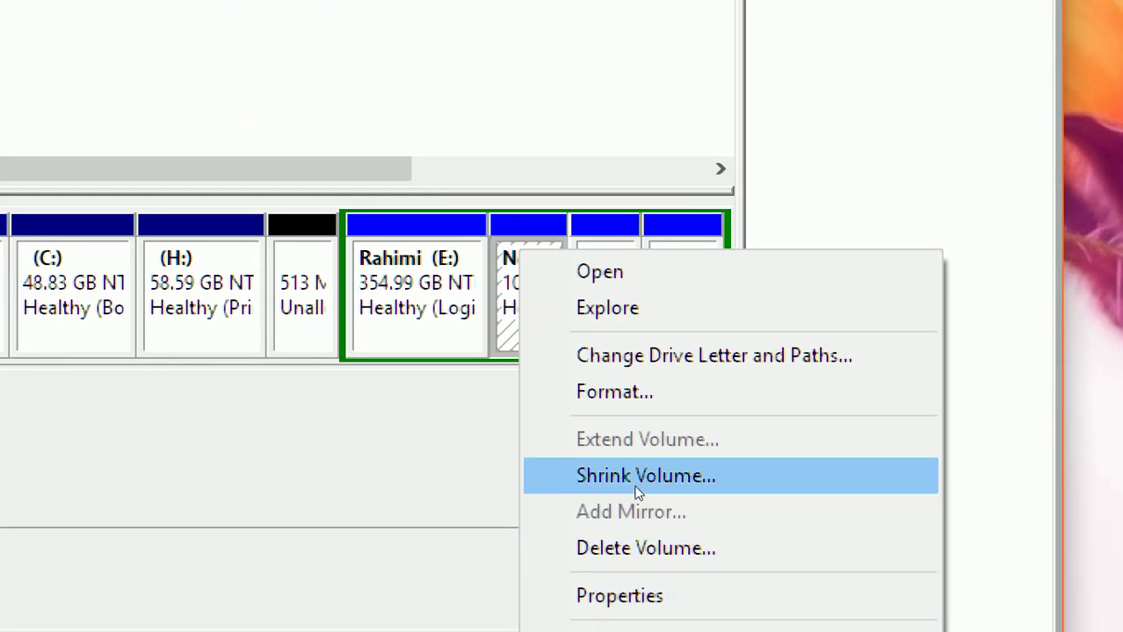
pyautogui.click(633, 532)
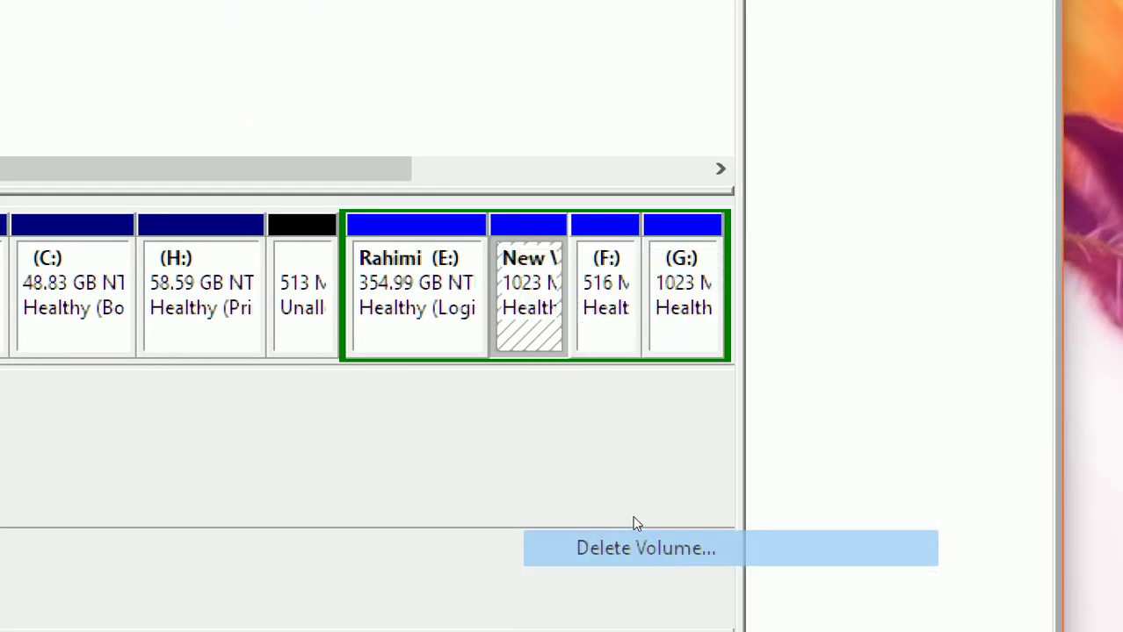
pyautogui.press('Left')
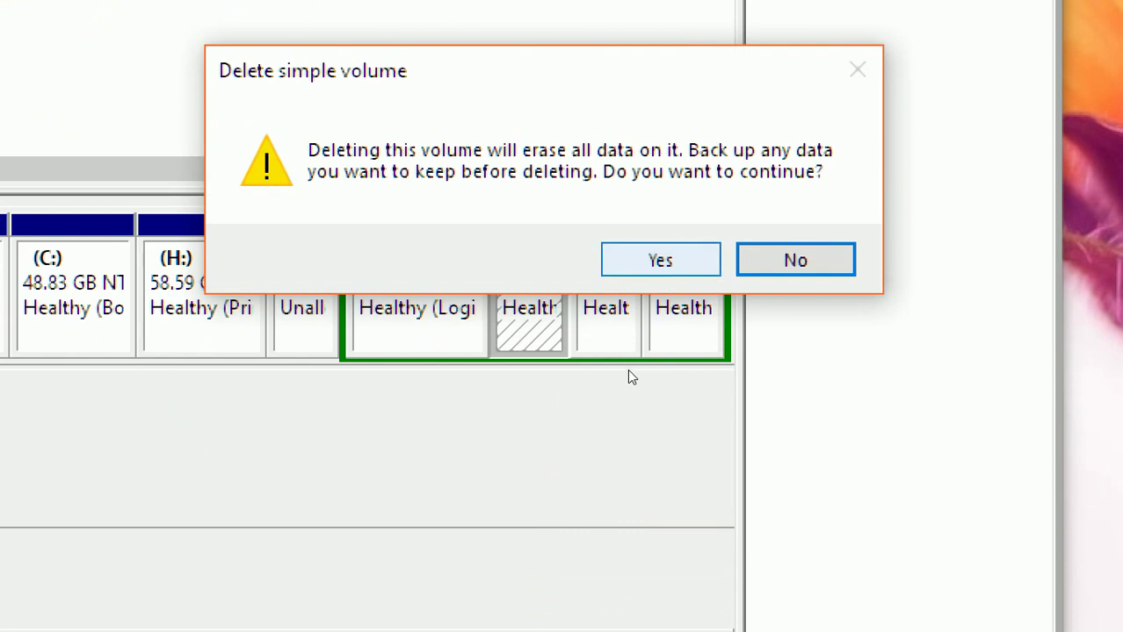
pyautogui.press('Return')
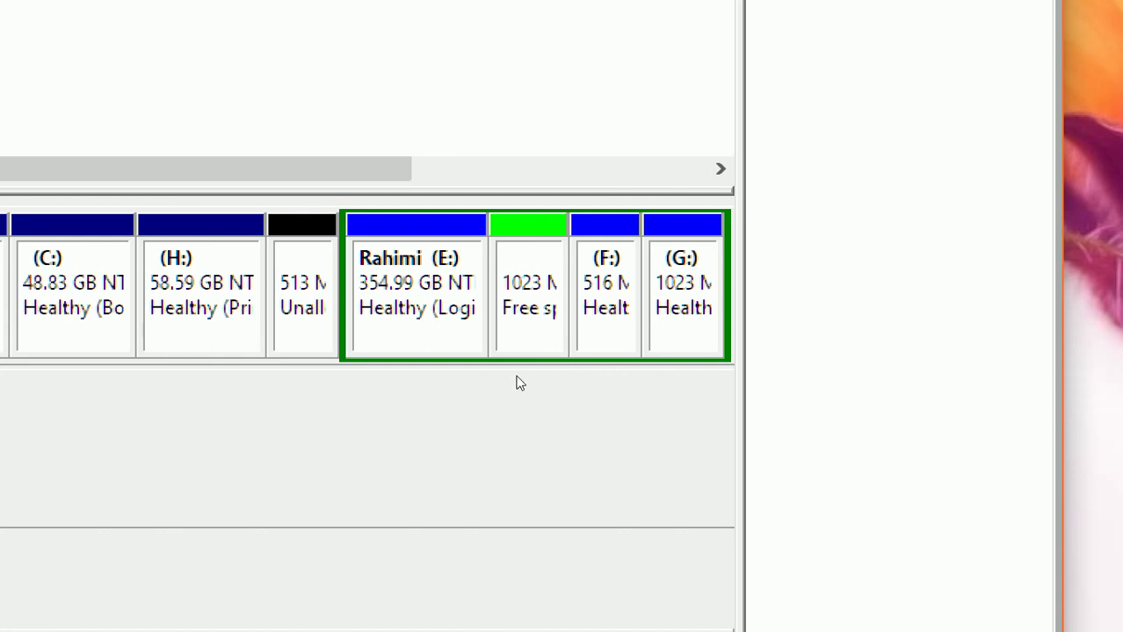
# Extend Rahimi (E:) using the 1022 MB of free space on Disk 0.
pyautogui.hotkey('shift', 'F10')
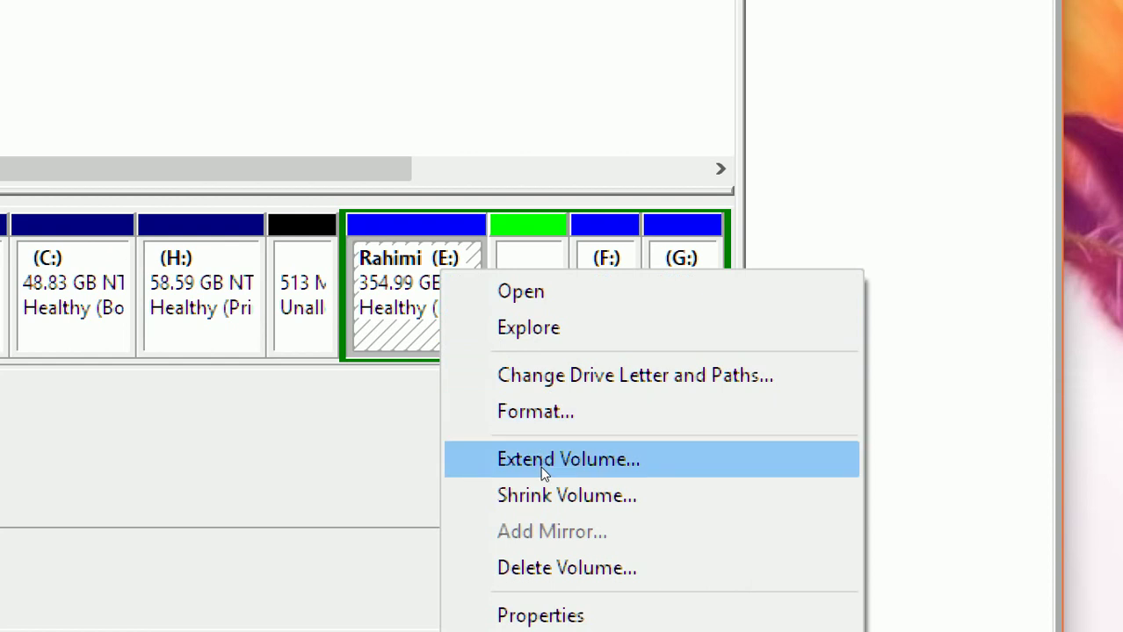
pyautogui.click(540, 467)
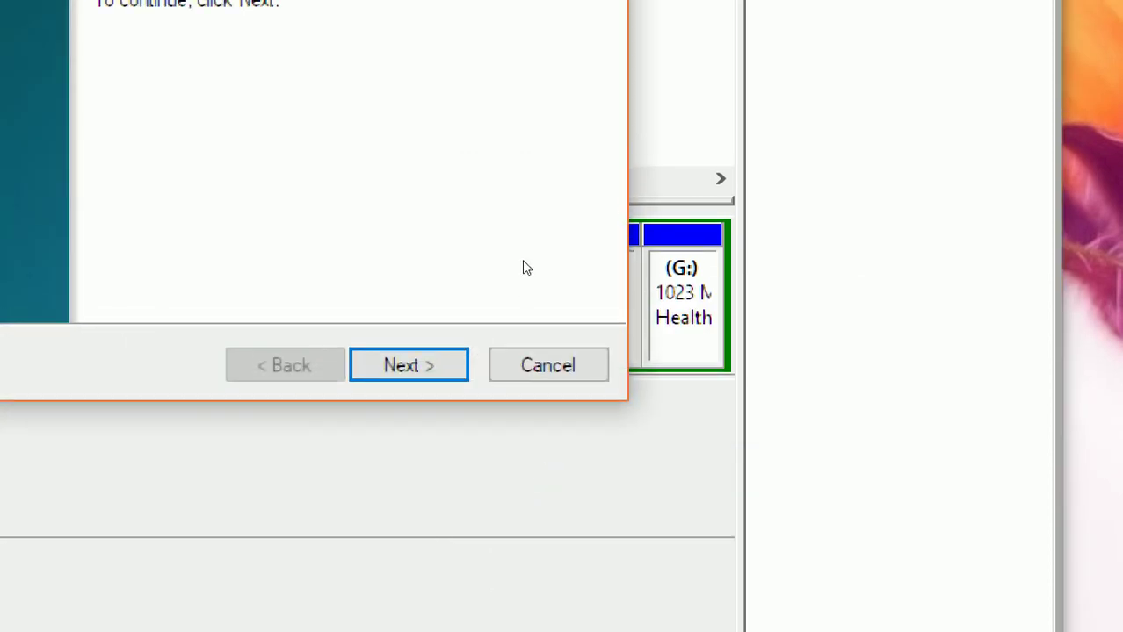
pyautogui.press('Return')
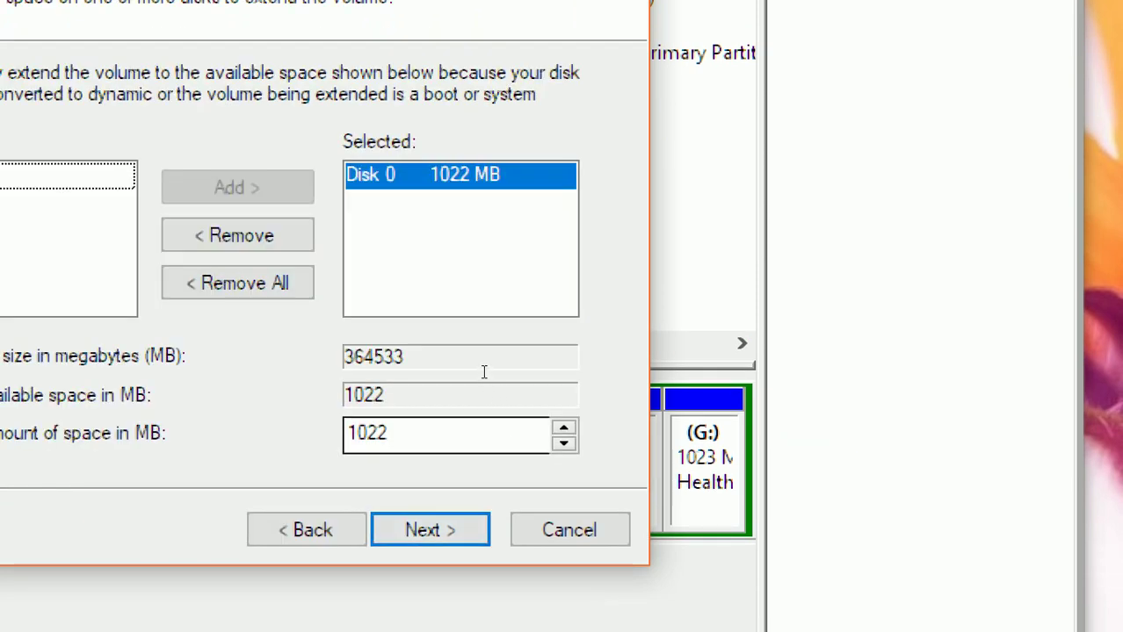
pyautogui.press('Return')
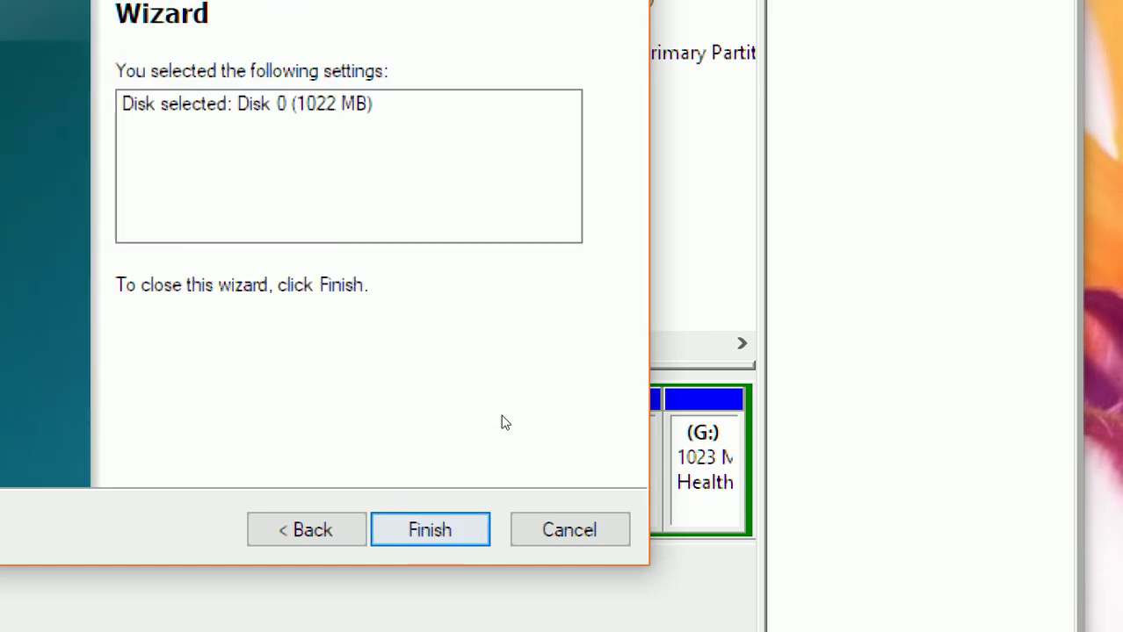
pyautogui.press('Return')
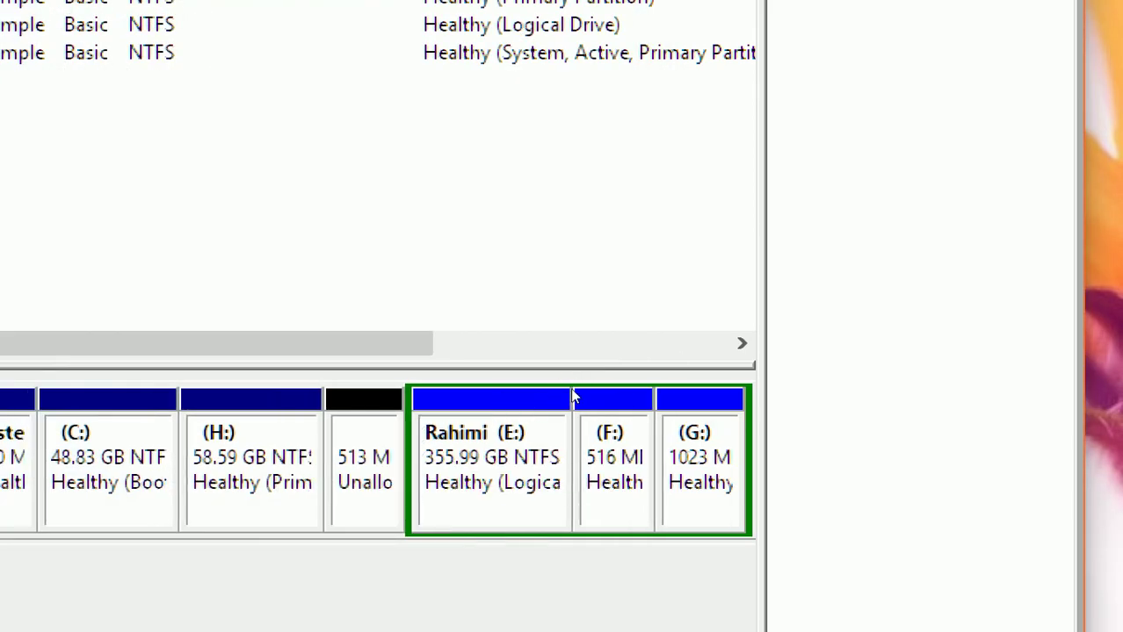
pyautogui.rightClick(504, 394)
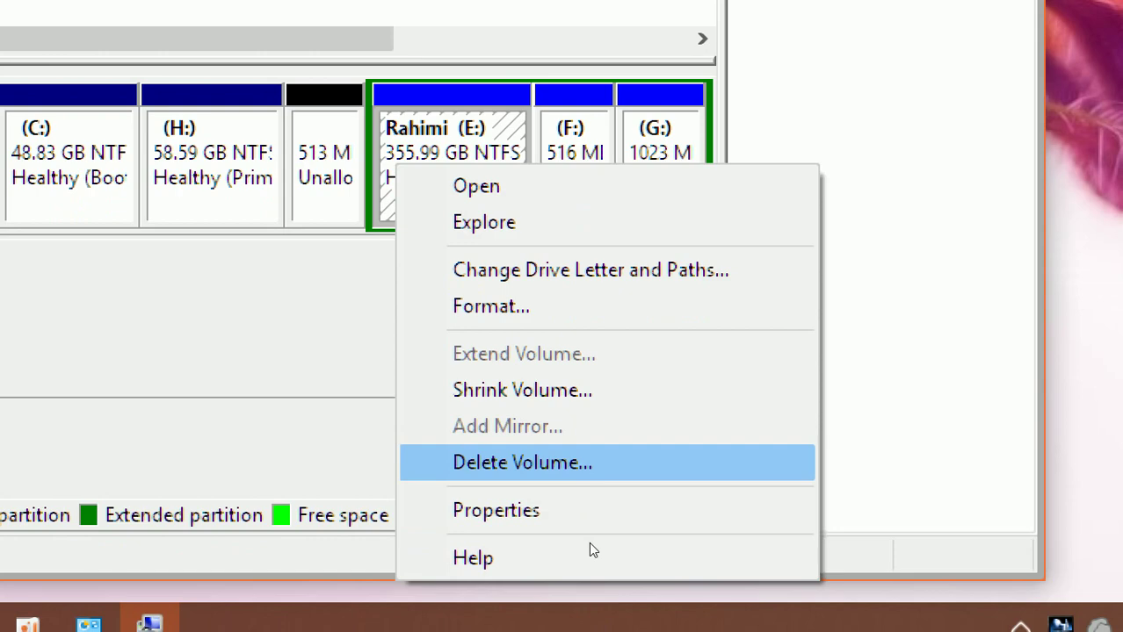
pyautogui.press('Down')
pyautogui.press('Return')
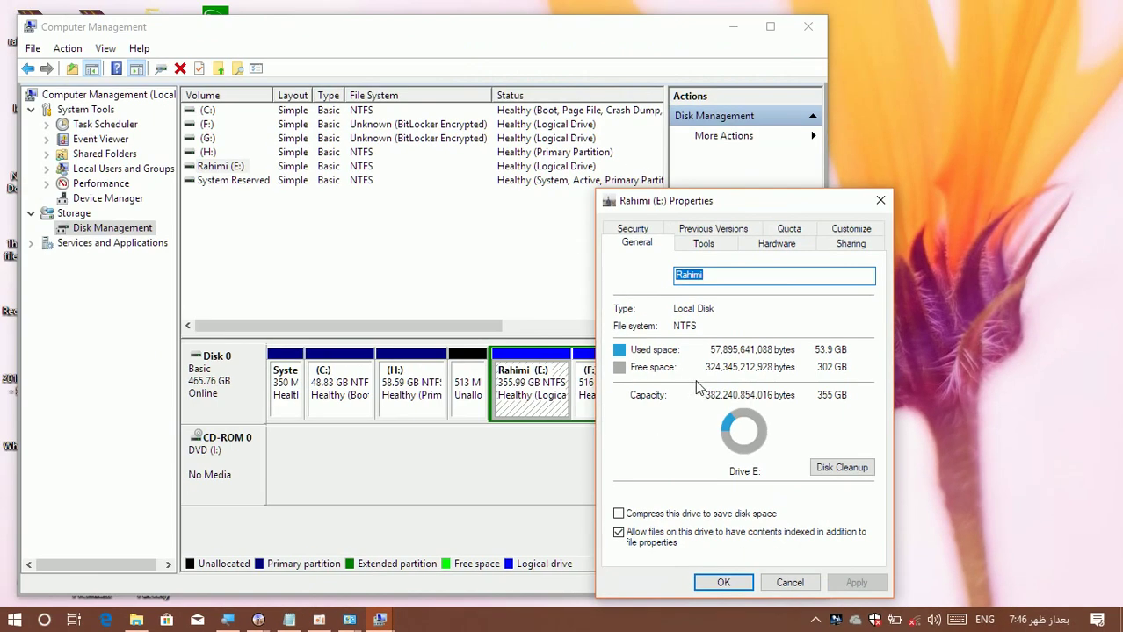
pyautogui.moveTo(740, 205); pyautogui.dragTo(604, 71)
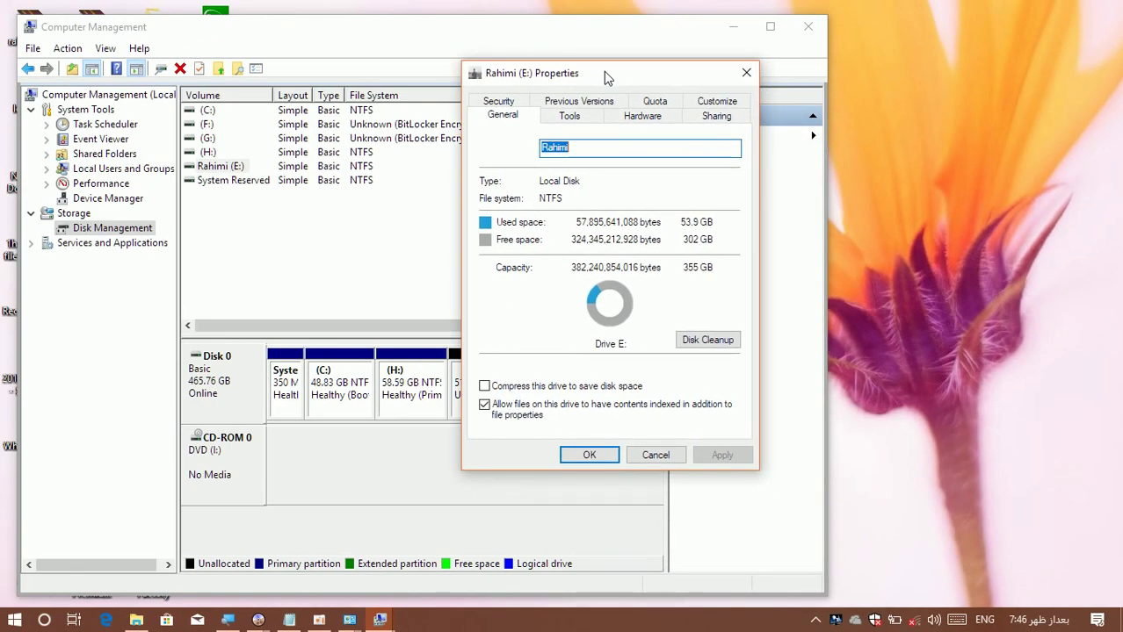
pyautogui.click(746, 75)
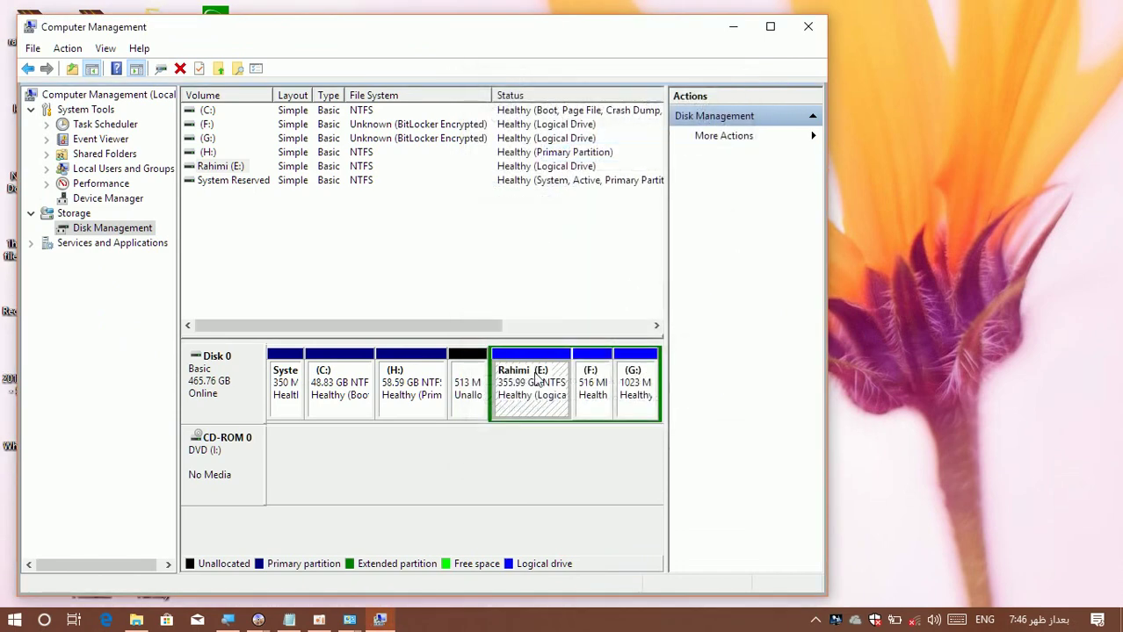
# Attempt a new simple volume in the 513 MB unallocated space and dismiss the maximum partitions error.
pyautogui.rightClick(460, 391)
pyautogui.click(519, 397)
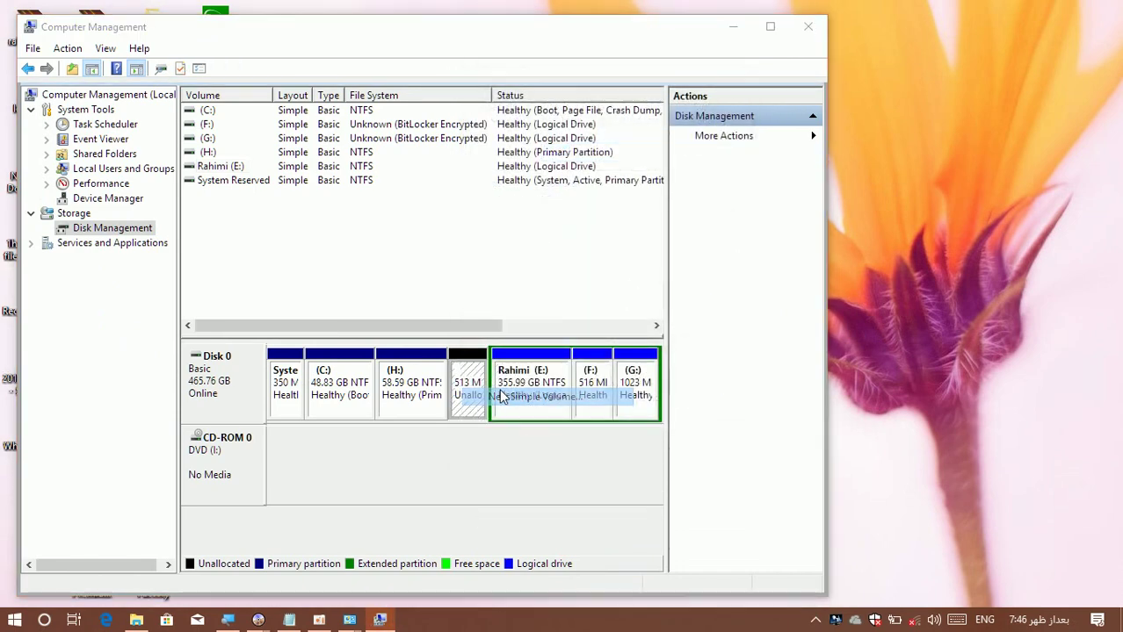
pyautogui.click(492, 413)
pyautogui.click(492, 413)
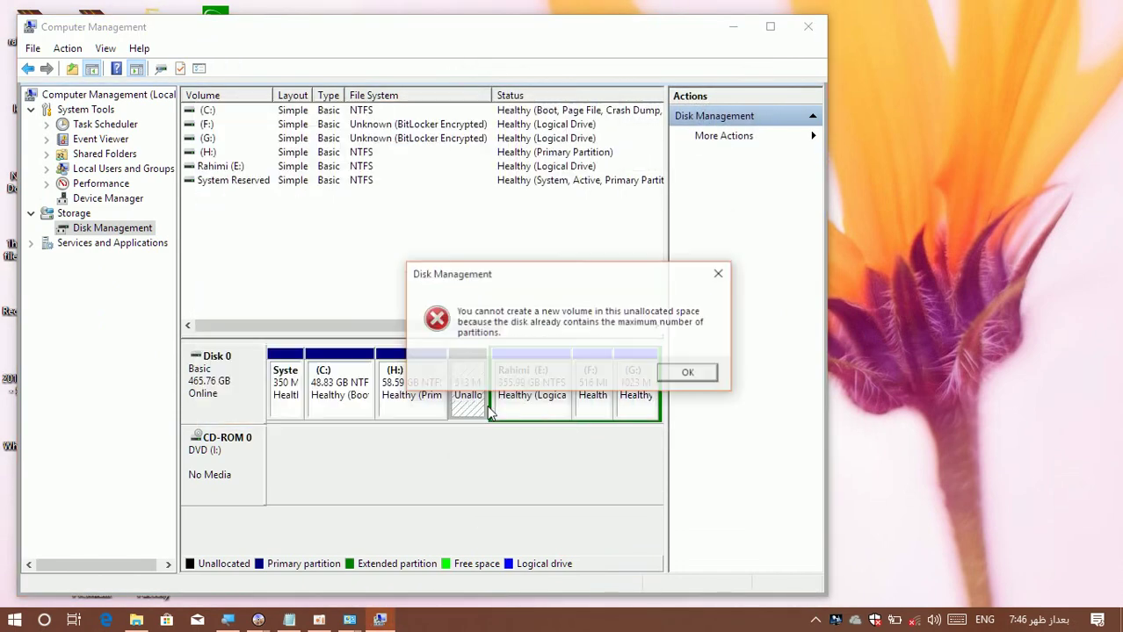
pyautogui.click(667, 371)
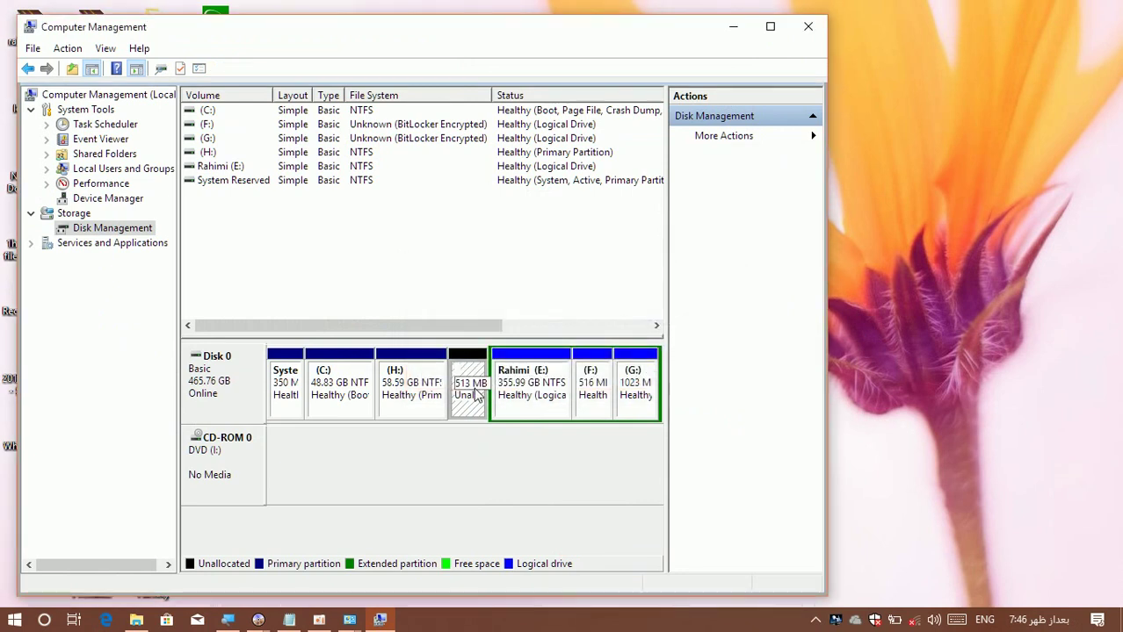
# Shrink Rahimi (E:) by 1024 MB.
pyautogui.rightClick(528, 385)
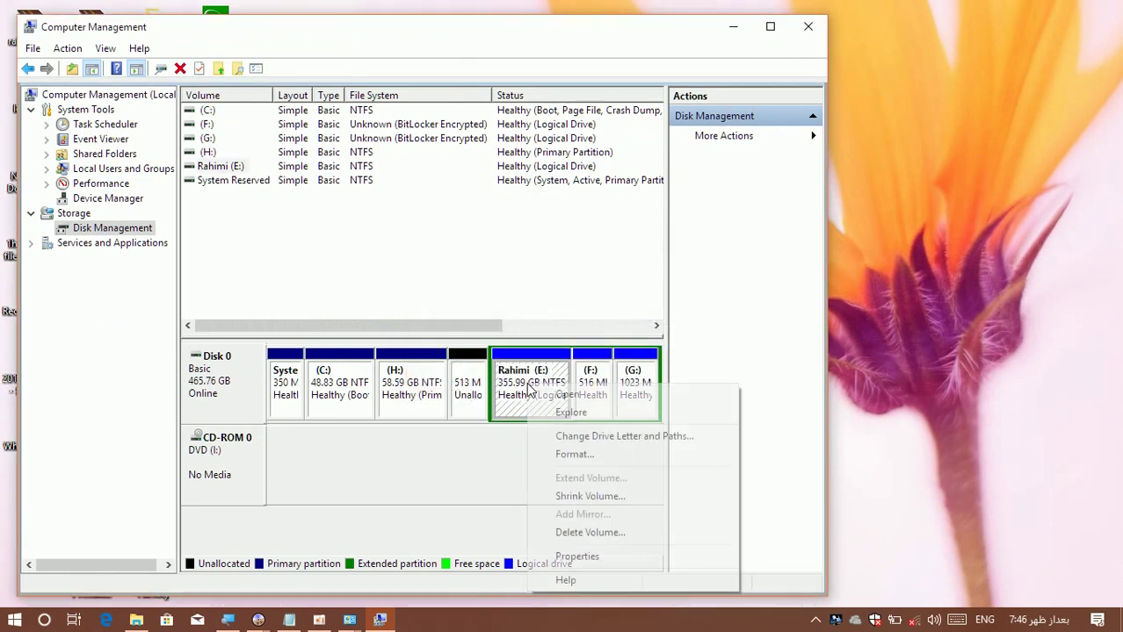
pyautogui.click(566, 498)
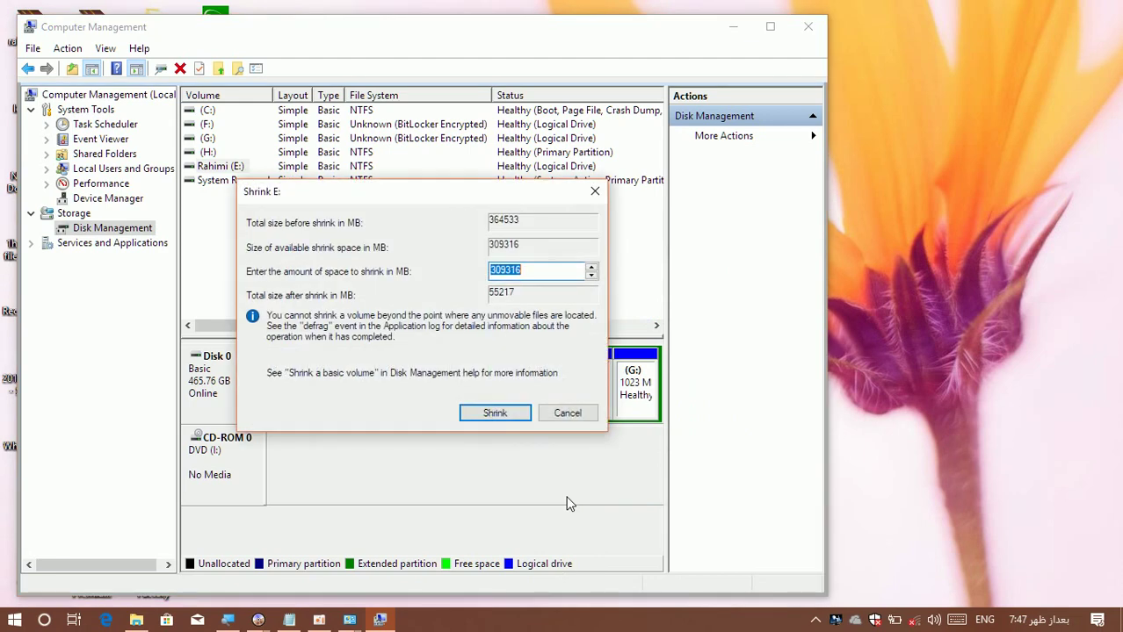
pyautogui.write('10')
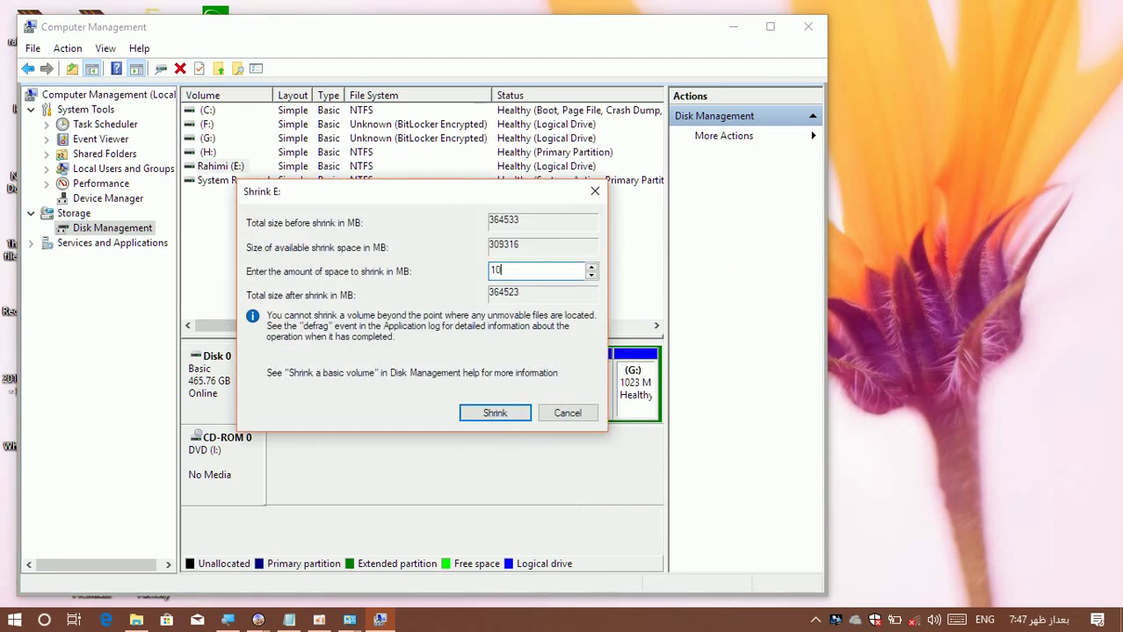
pyautogui.write('24')
pyautogui.click(496, 409)
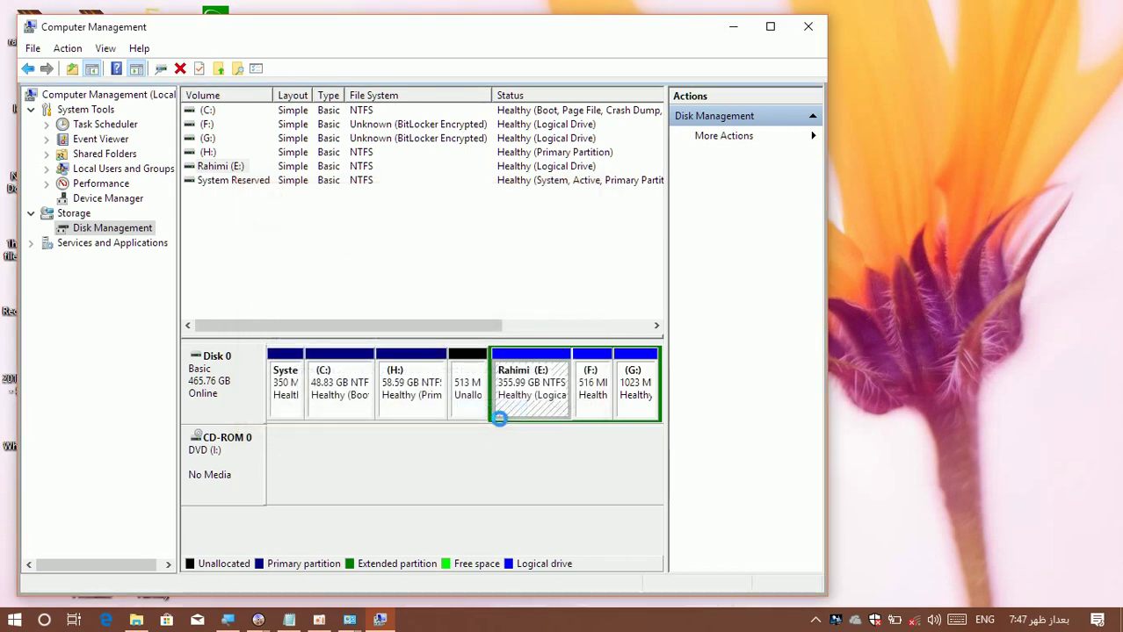
# Create a 1.00 GB NTFS New Volume (J:) in the freed space with default settings.
pyautogui.rightClick(564, 384)
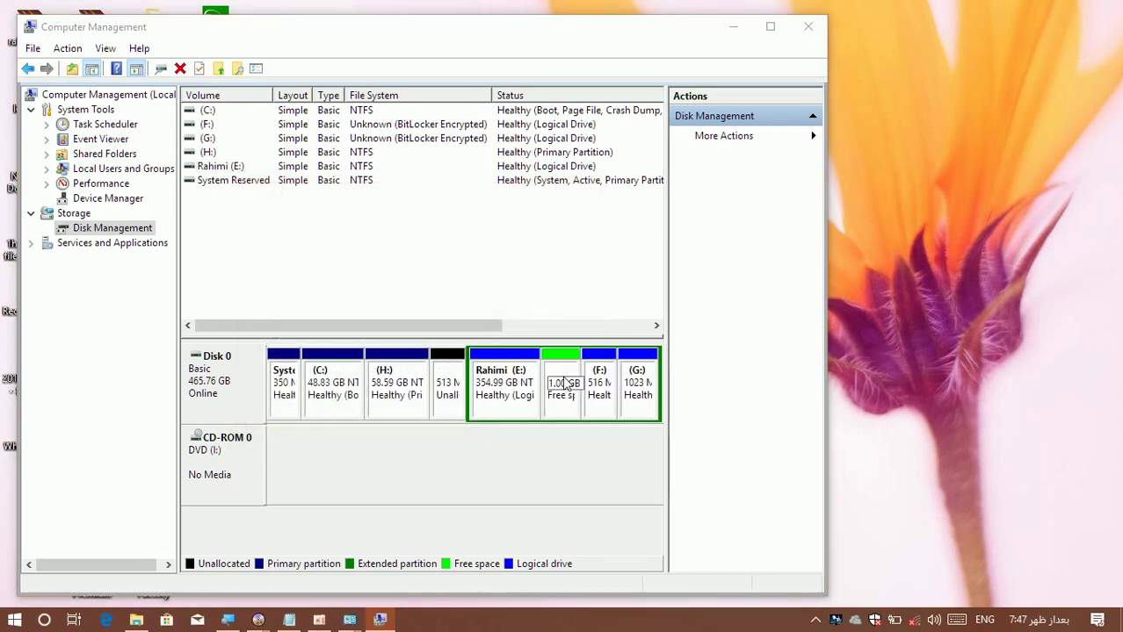
pyautogui.click(583, 390)
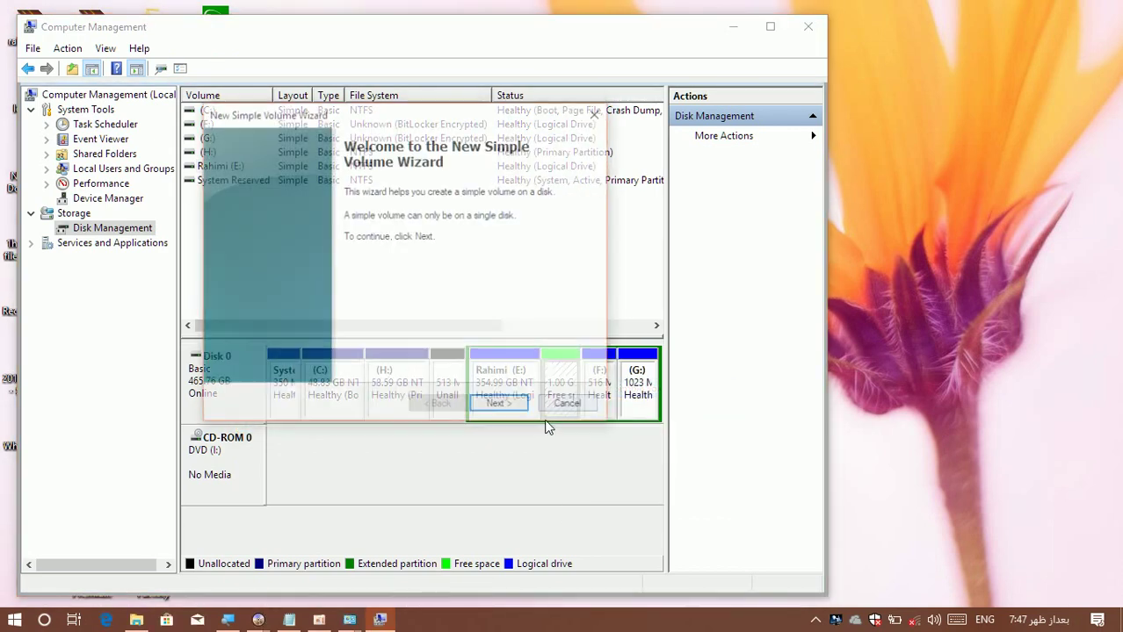
pyautogui.click(494, 405)
pyautogui.click(493, 406)
pyautogui.click(494, 405)
pyautogui.click(494, 406)
pyautogui.click(493, 405)
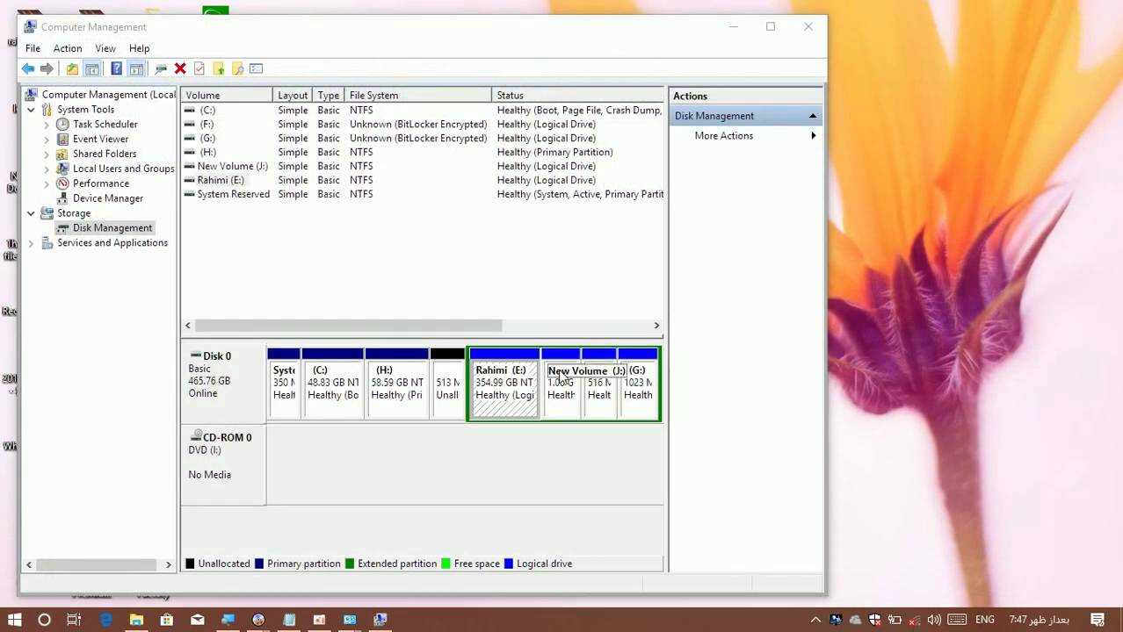
pyautogui.rightClick(561, 374)
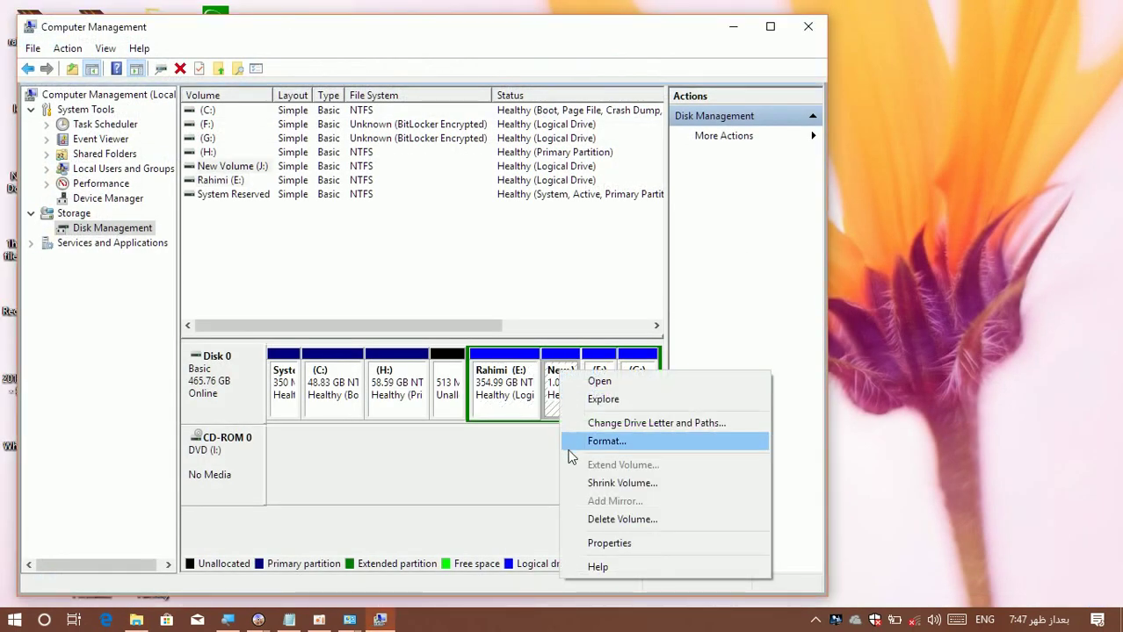
# Relabel New Volume (J:) as 'Student' on its Properties General tab.
pyautogui.click(587, 542)
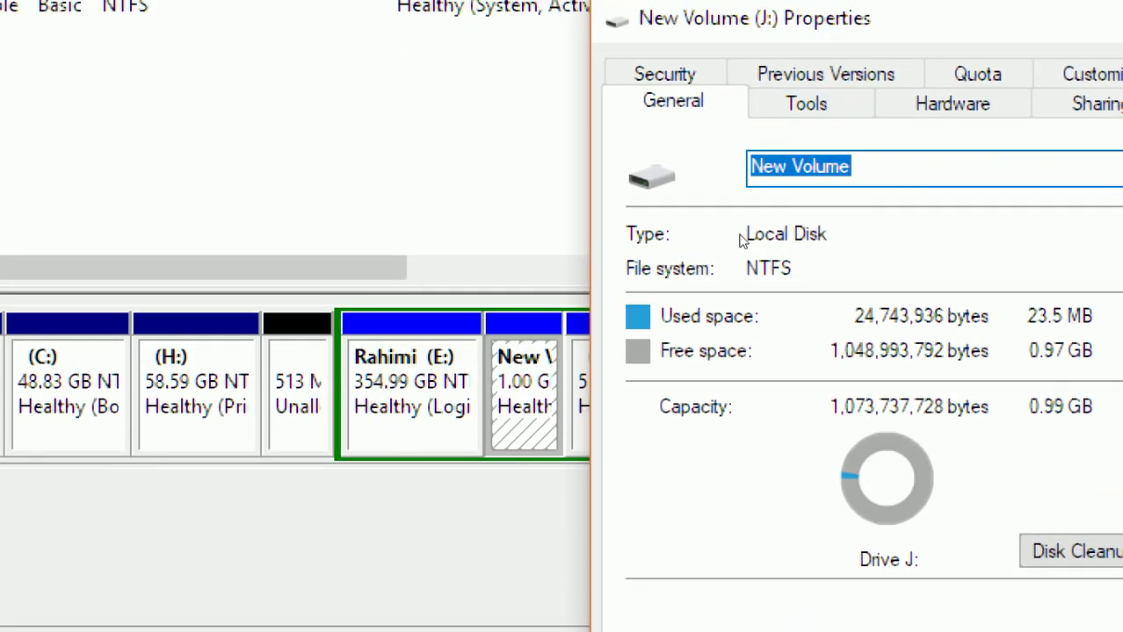
pyautogui.click(765, 232)
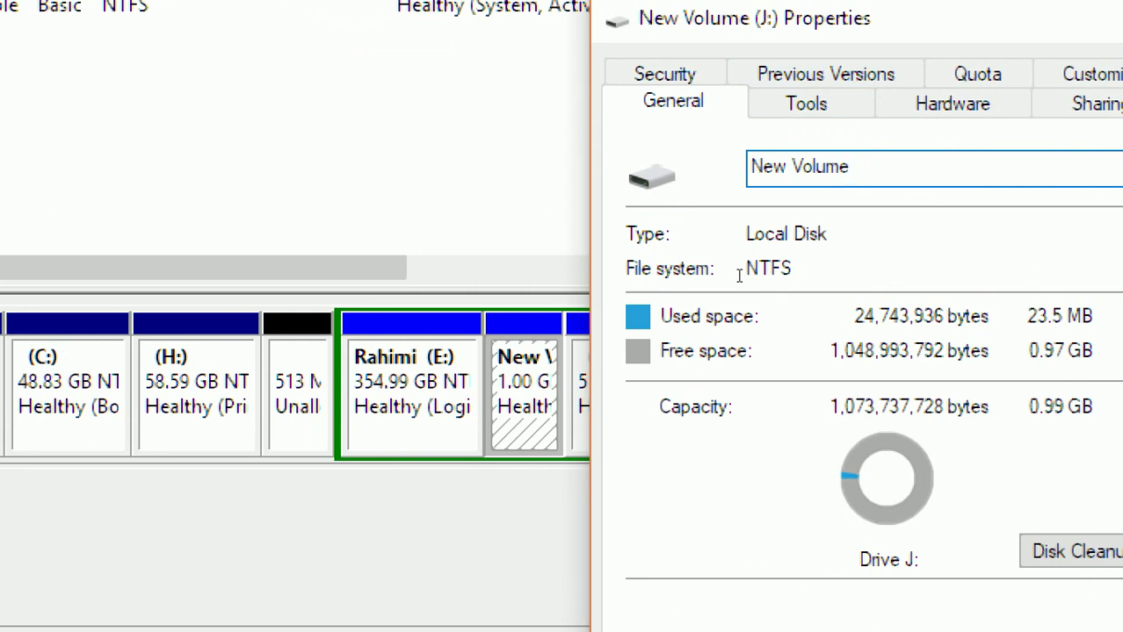
pyautogui.press('BackSpace')
pyautogui.press('BackSpace')
pyautogui.press('BackSpace')
pyautogui.press('BackSpace')
pyautogui.press('BackSpace')
pyautogui.press('BackSpace')
pyautogui.press('BackSpace')
pyautogui.press('BackSpace')
pyautogui.press('BackSpace')
pyautogui.press('BackSpace')
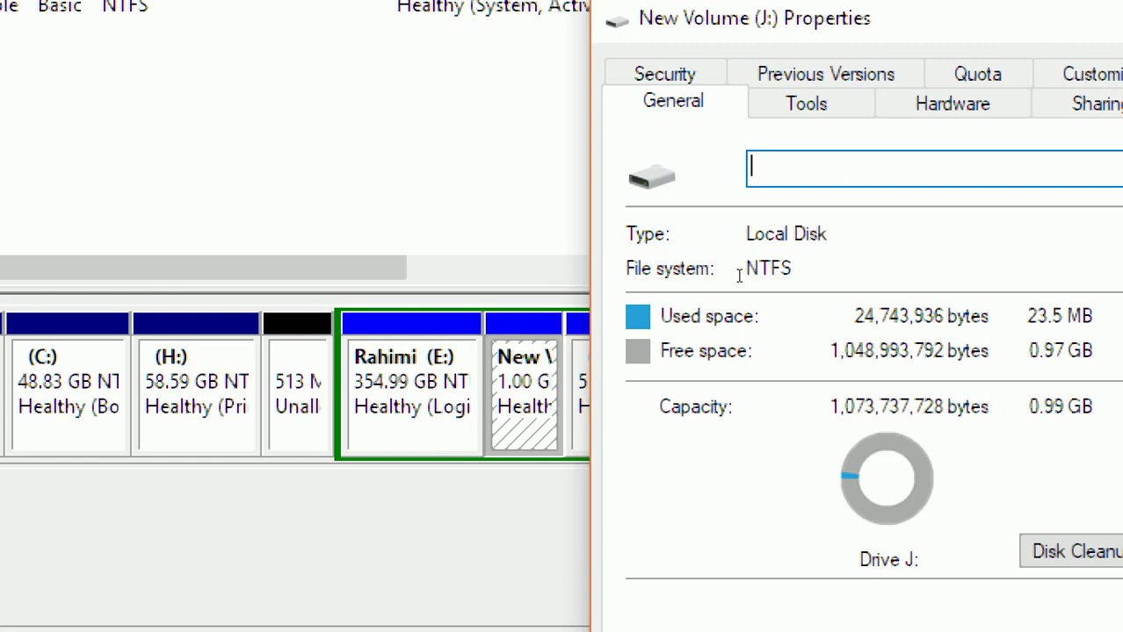
pyautogui.write('Student')
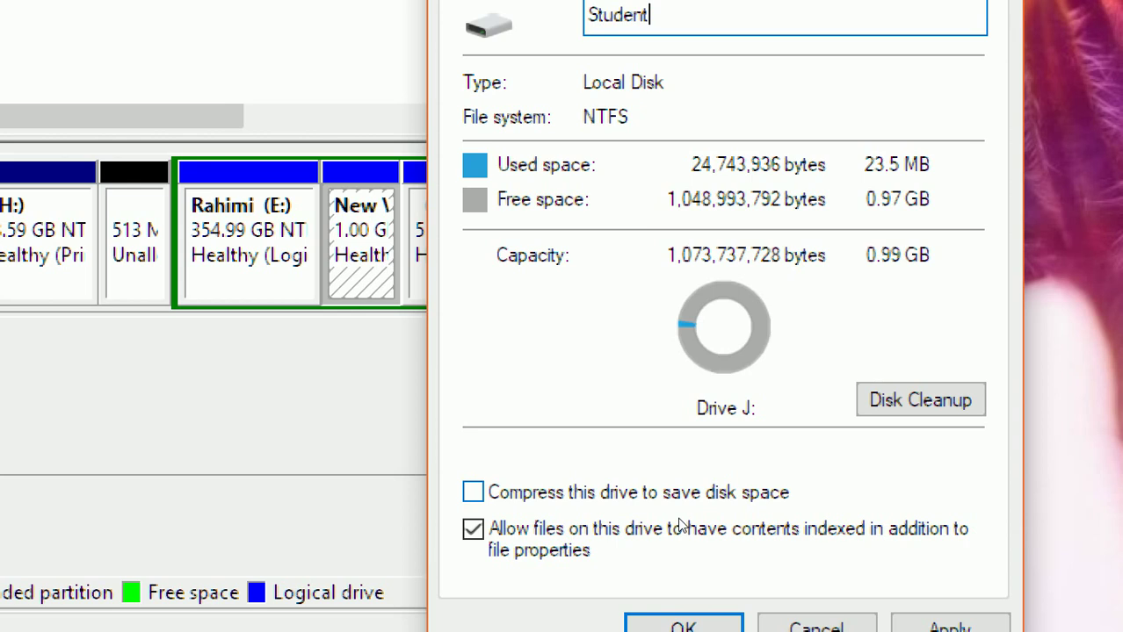
# Tick 'Compress this drive to save disk space' for J: and bring up its Tools page.
pyautogui.click(680, 520)
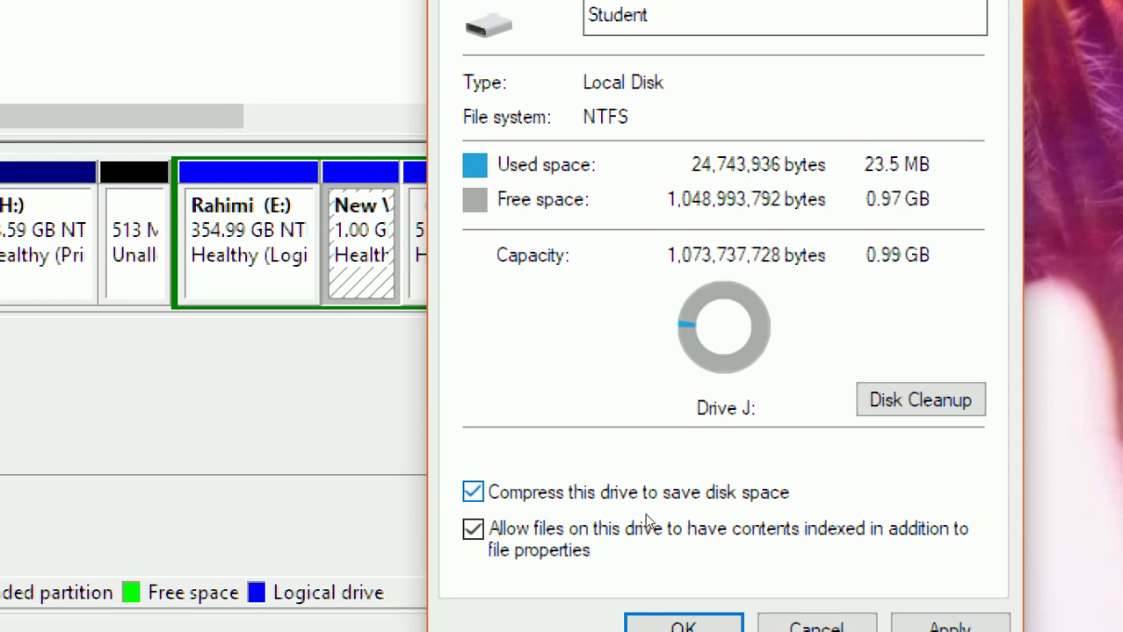
pyautogui.press('space')
pyautogui.press('space')
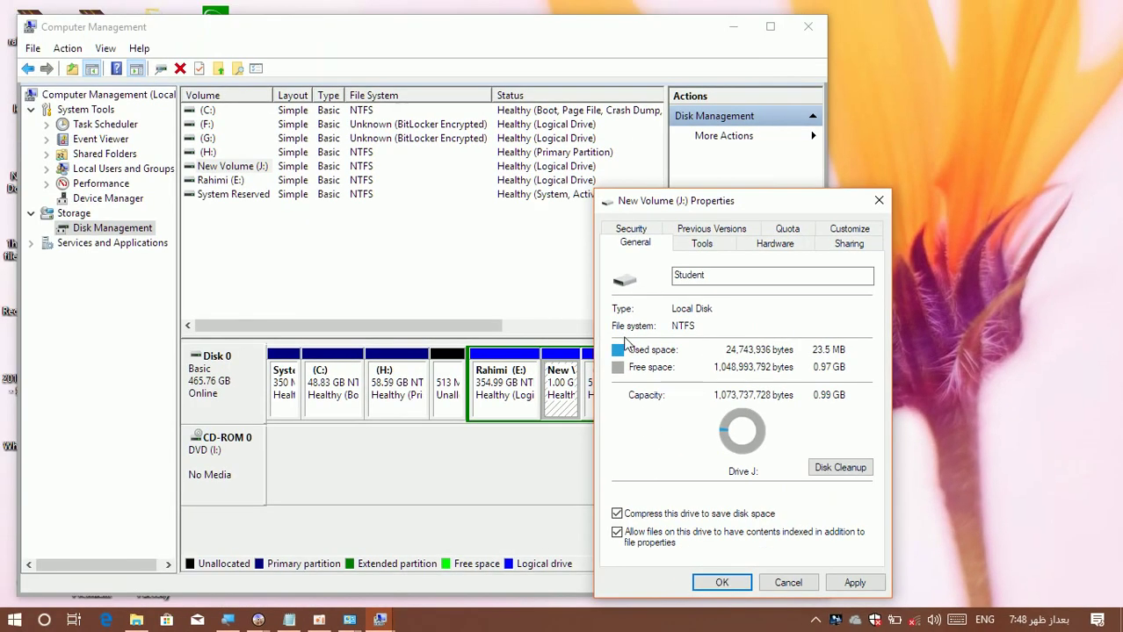
pyautogui.click(681, 251)
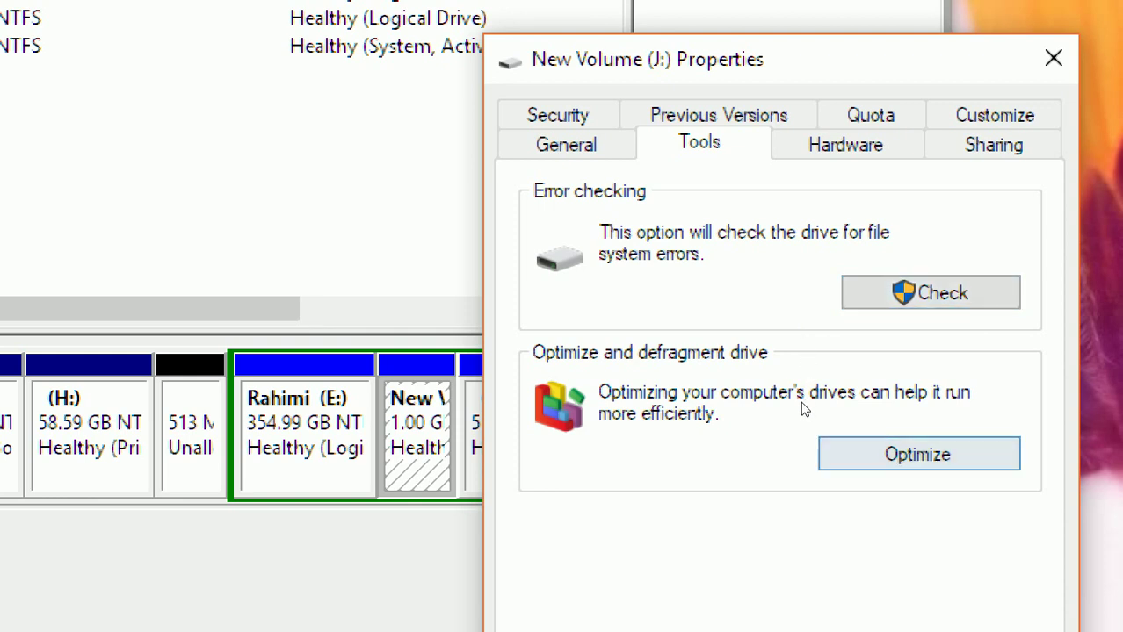
# Open Optimize Drives and start optimizing C:, Rahimi (E:) and H: one after another.
pyautogui.press('Return')
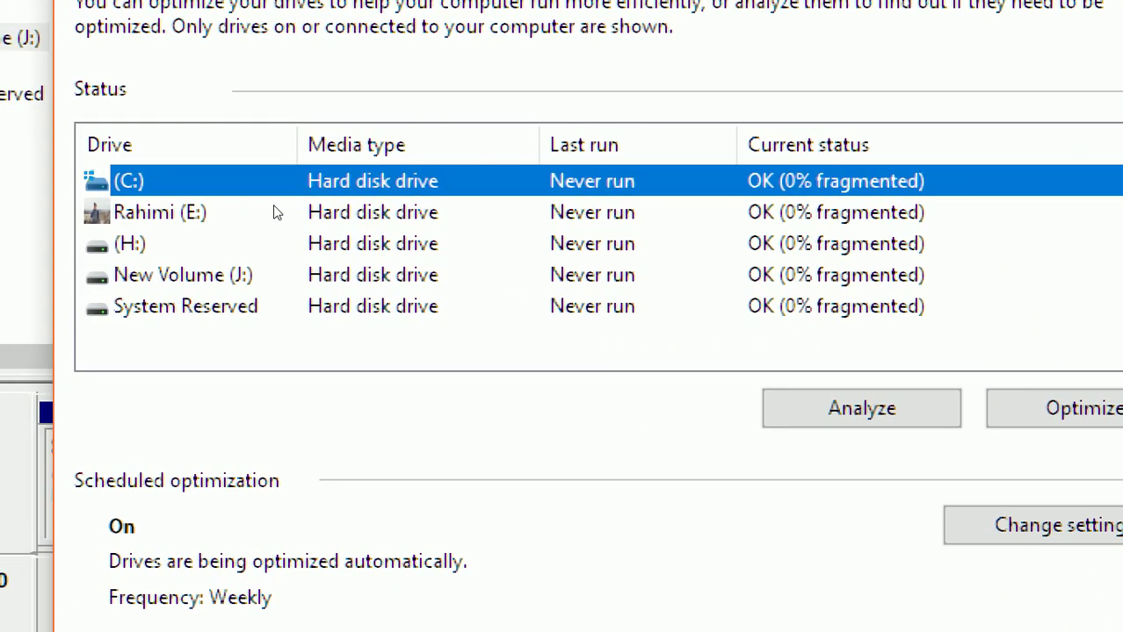
pyautogui.hotkey('alt', 'o')
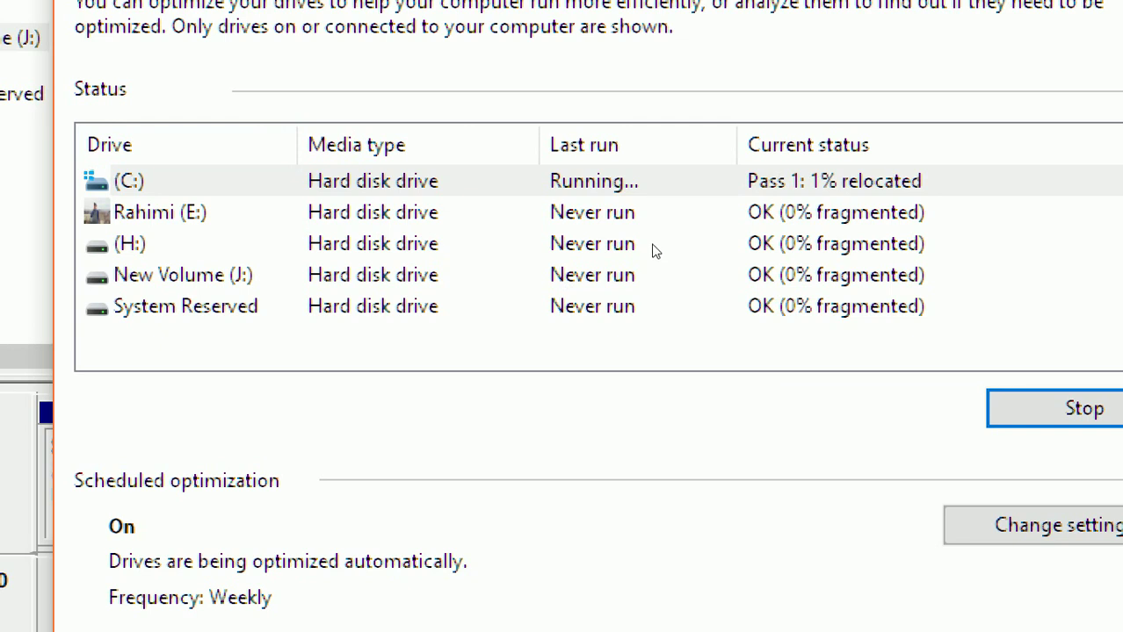
pyautogui.press('Down')
pyautogui.press('Tab')
pyautogui.press('Tab')
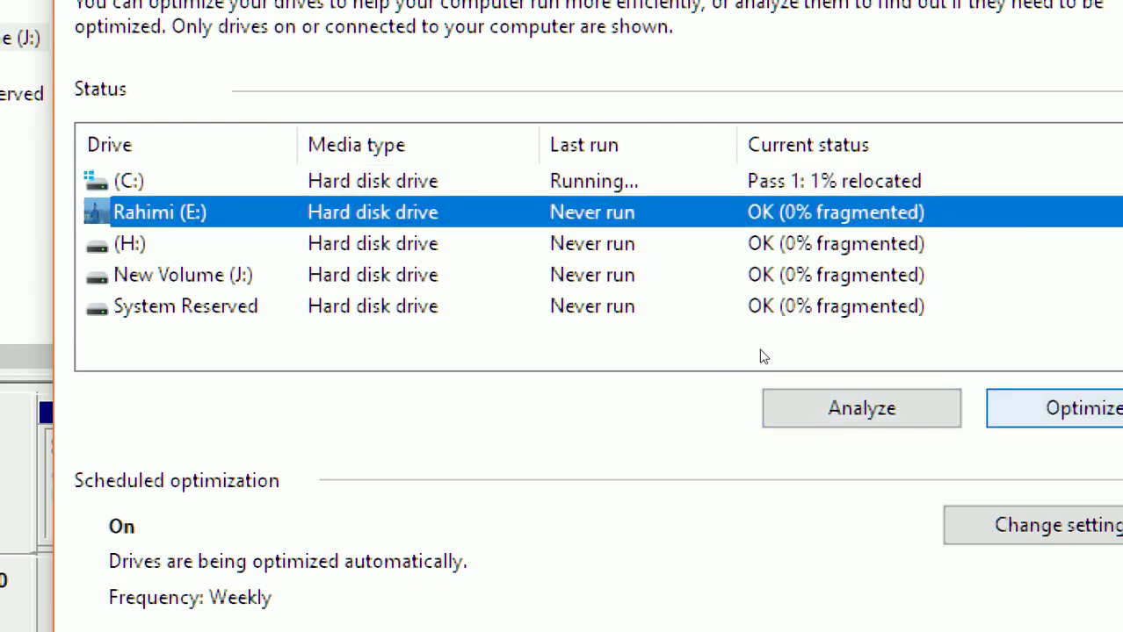
pyautogui.press('Return')
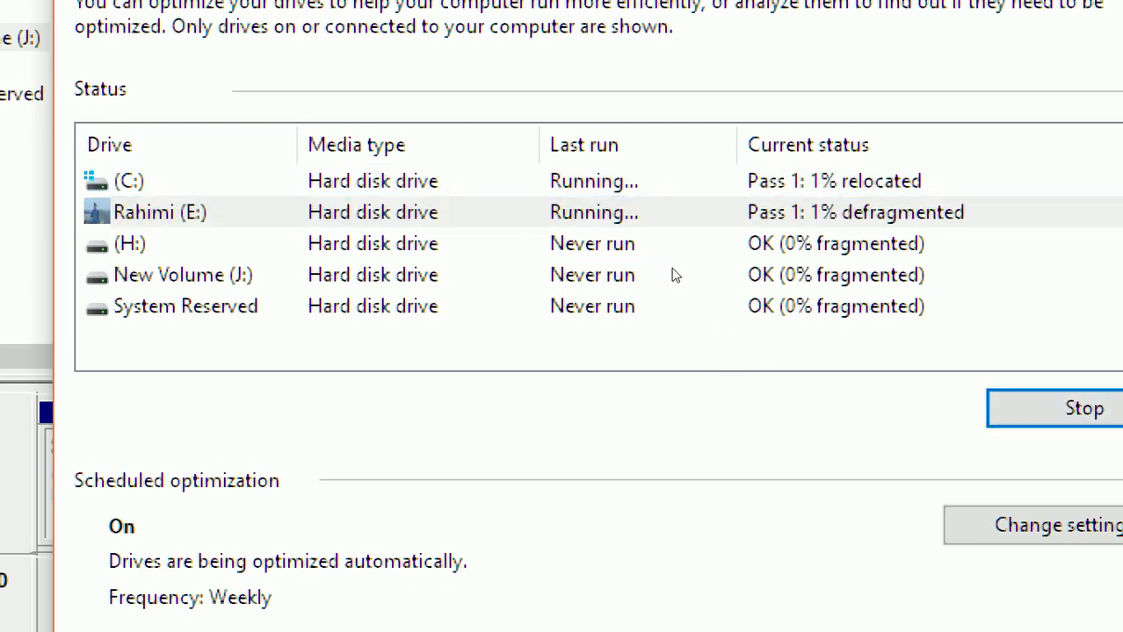
pyautogui.hotkey('shift', 'Tab')
pyautogui.press('Down')
pyautogui.press('Tab')
pyautogui.press('Tab')
pyautogui.press('Return')
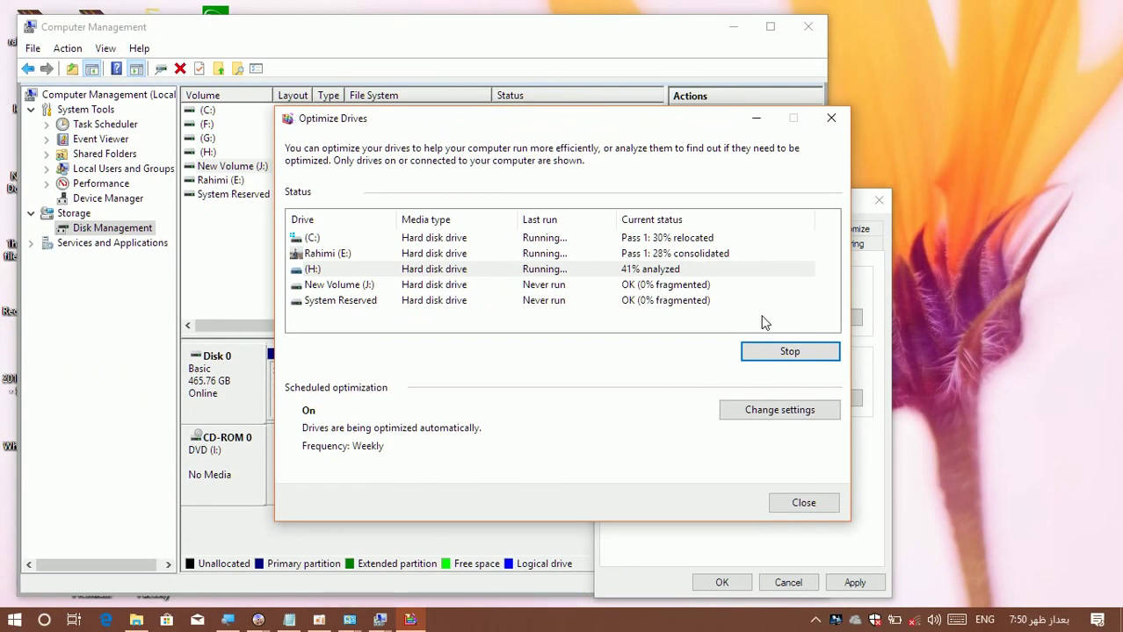
# Try Daily frequency and drive selection in the optimization schedule, cancel to keep weekly, then close Optimize Drives.
pyautogui.click(773, 413)
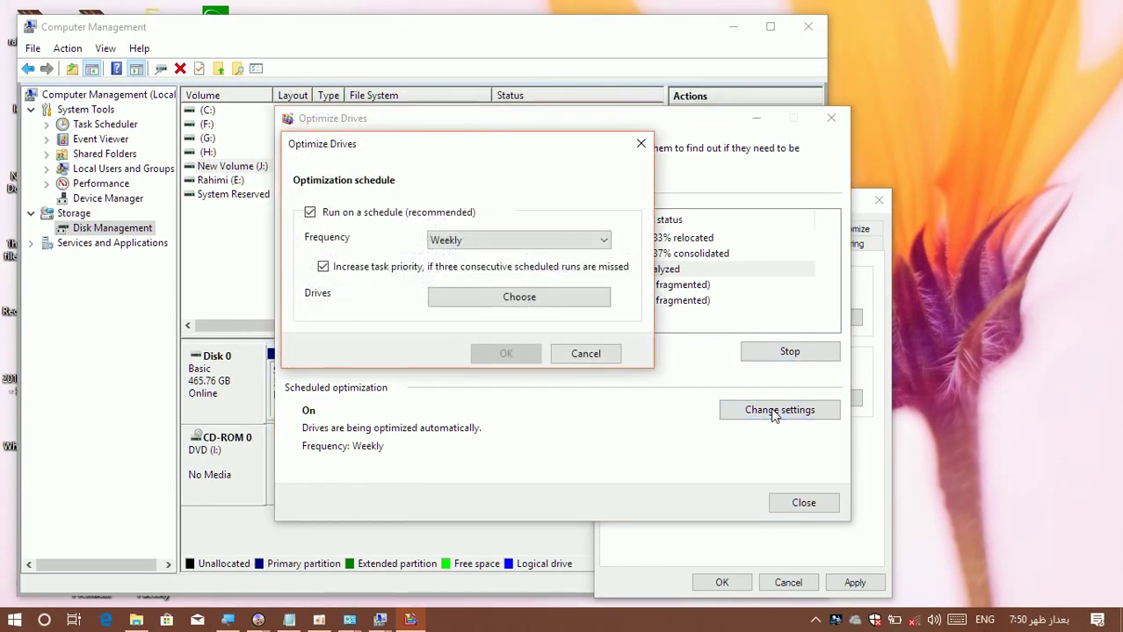
pyautogui.click(474, 249)
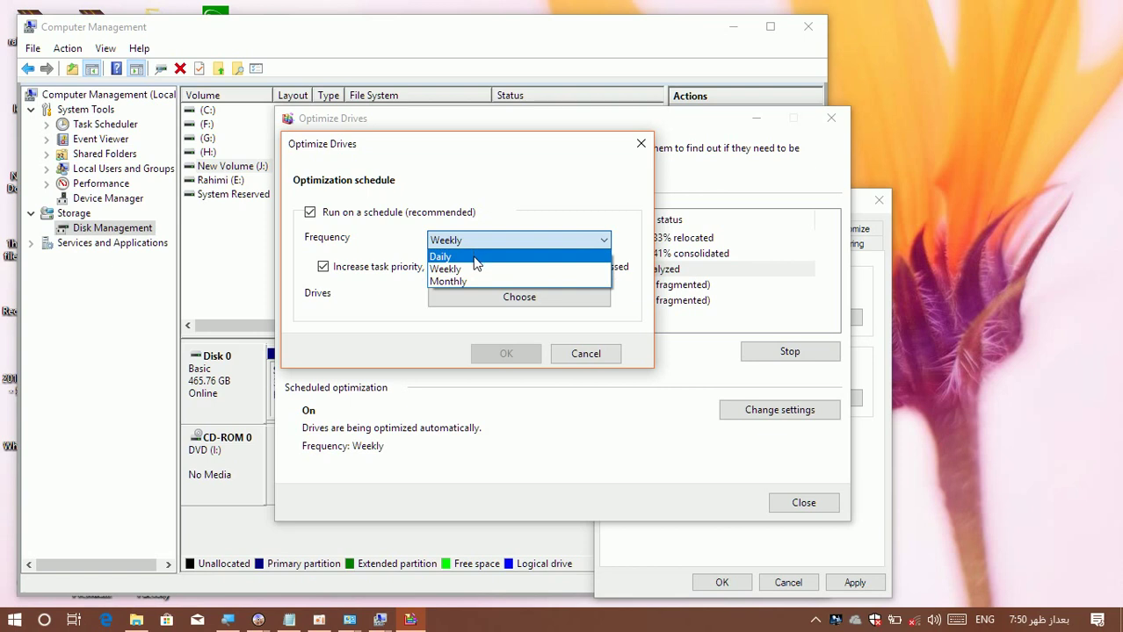
pyautogui.click(474, 256)
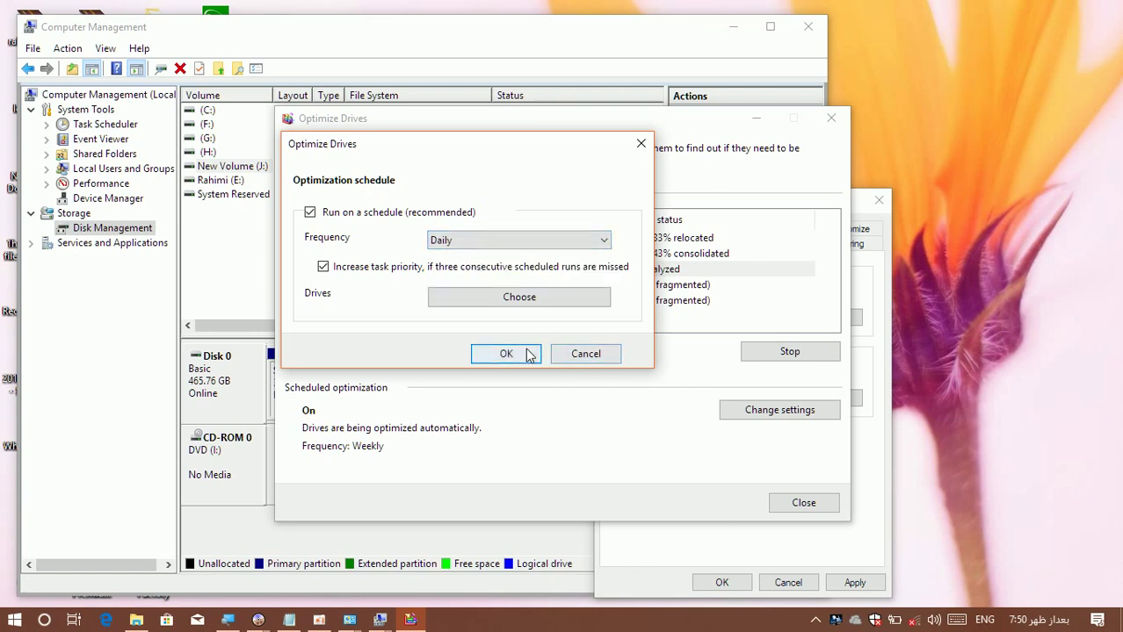
pyautogui.click(522, 299)
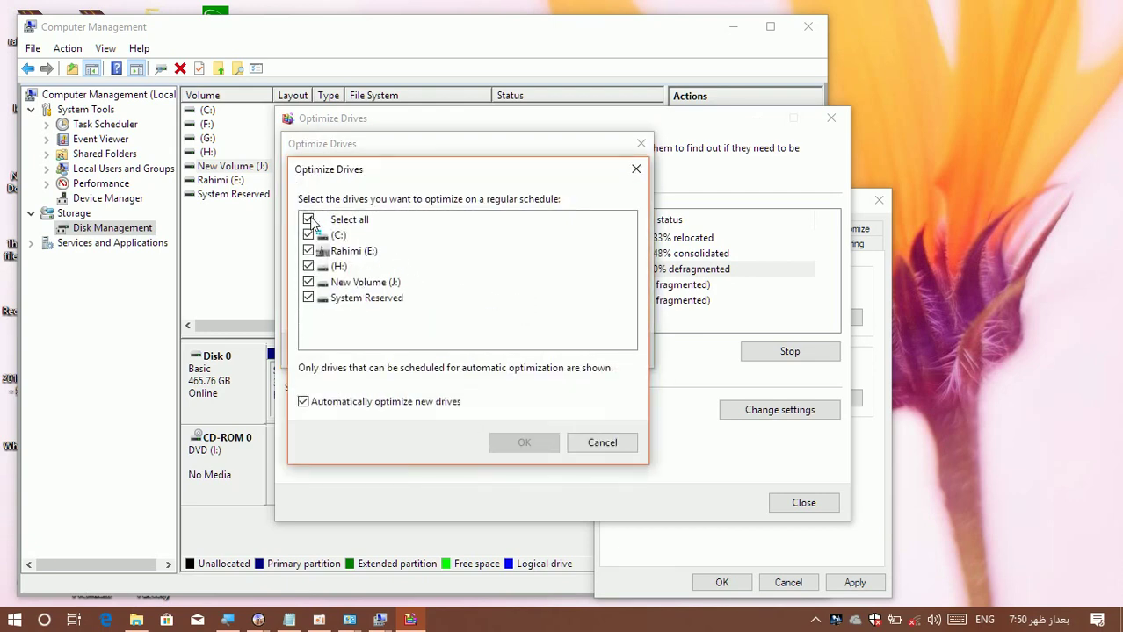
pyautogui.click(601, 443)
pyautogui.click(584, 355)
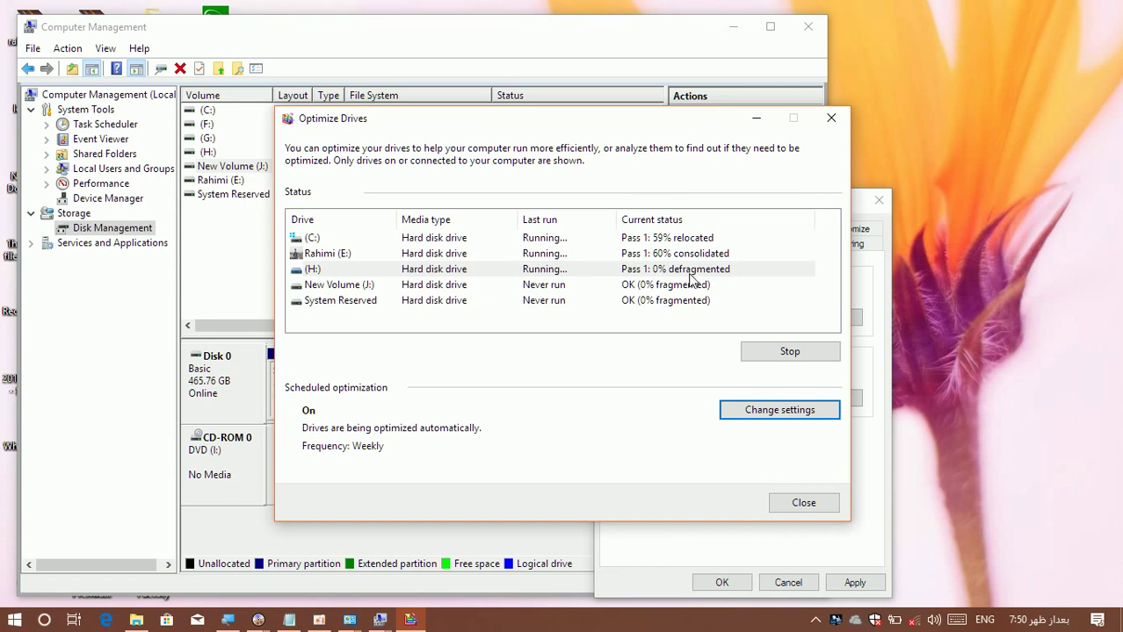
pyautogui.click(788, 505)
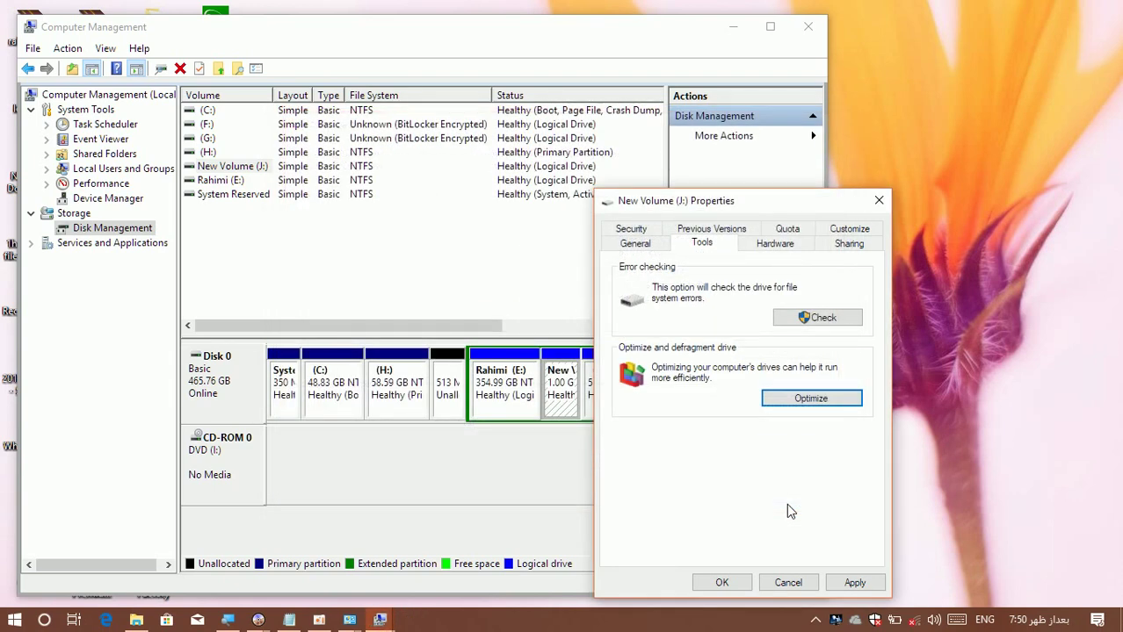
# Review J:'s Hardware page, then its Sharing page showing J:\ as Not Shared.
pyautogui.click(777, 249)
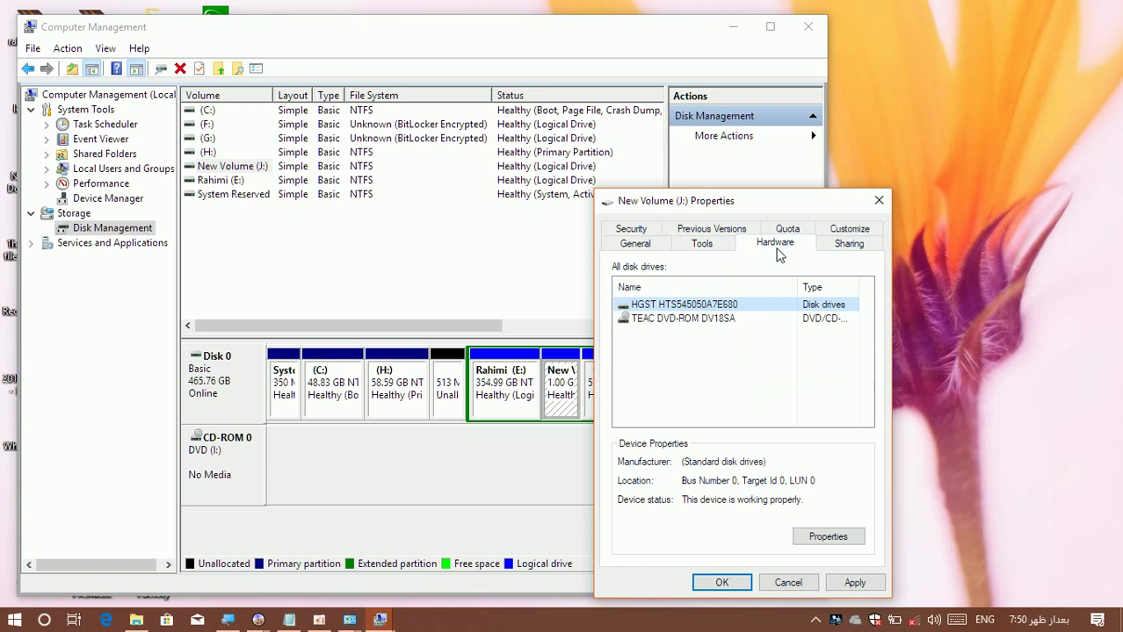
pyautogui.click(832, 251)
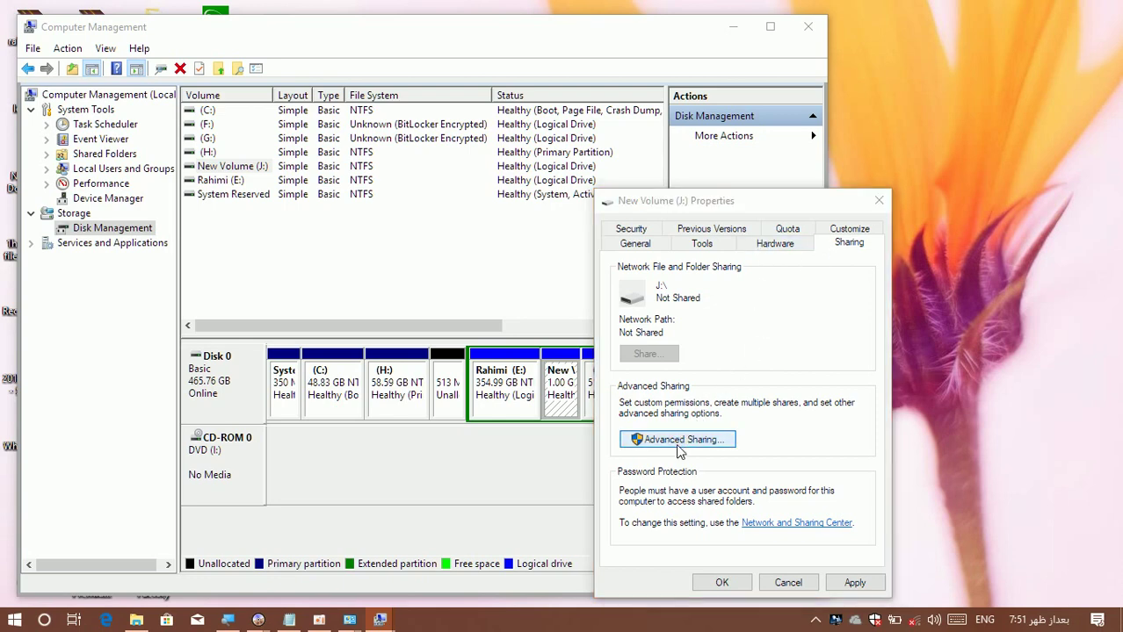
# Tick Share this folder in J:'s Advanced Sharing options and close them.
pyautogui.click(677, 439)
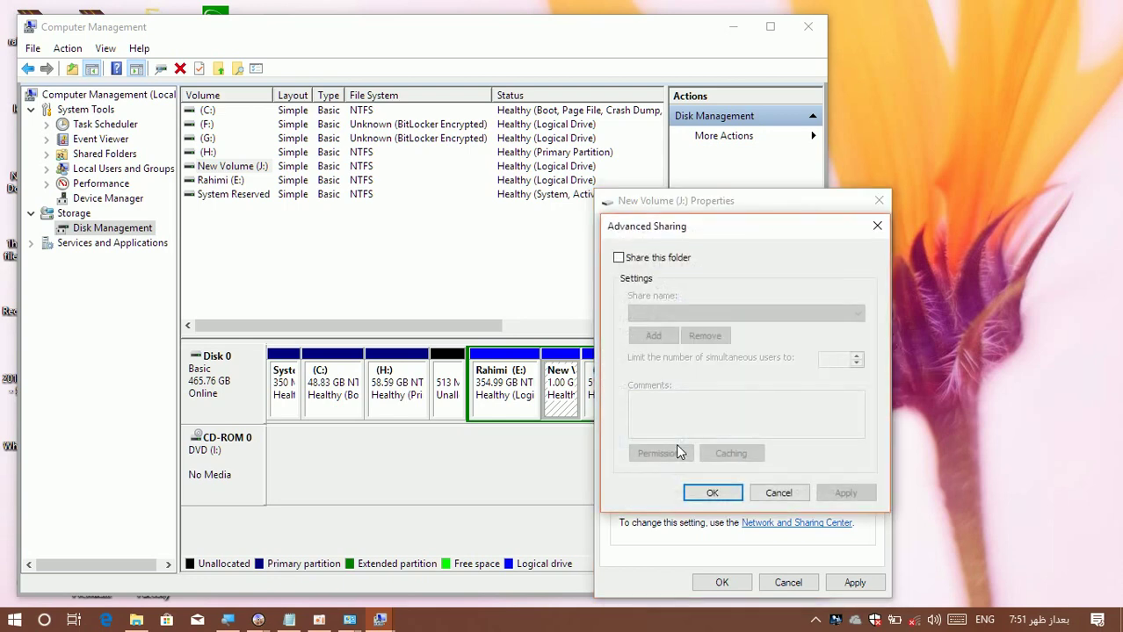
pyautogui.click(619, 258)
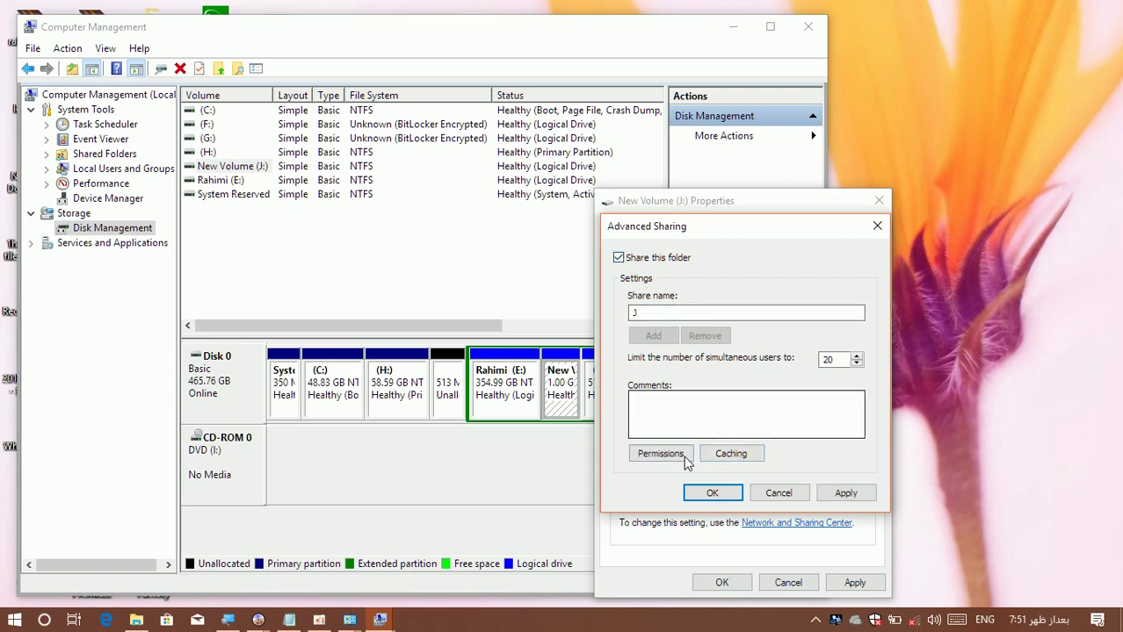
pyautogui.click(778, 494)
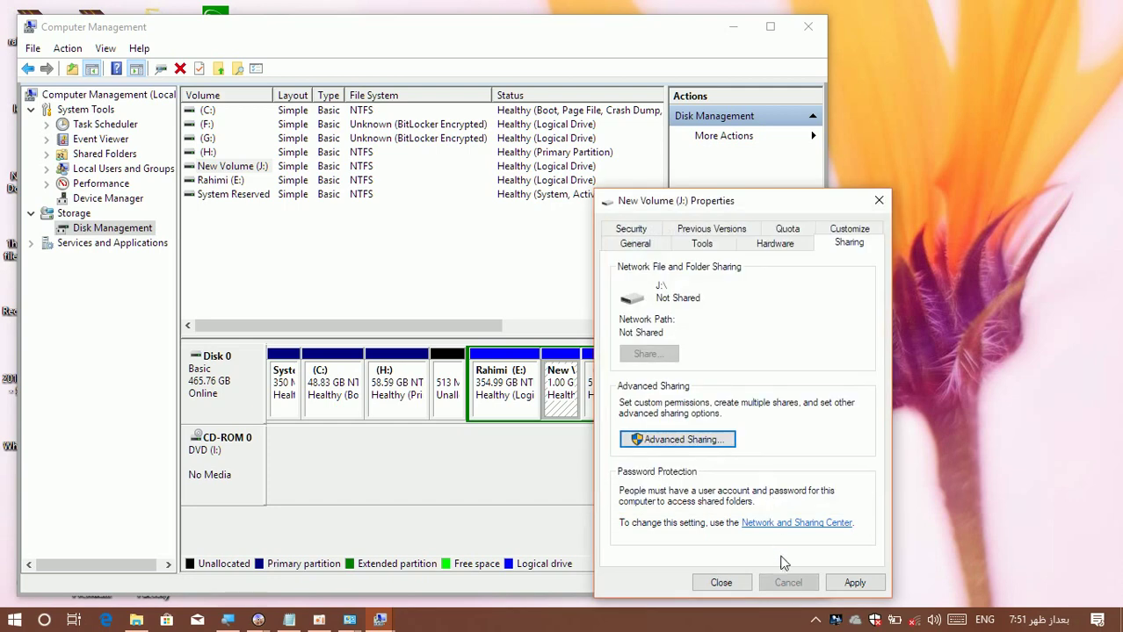
# View J:'s Security page, then apply the changes, compressing J:\ with its subfolders and files.
pyautogui.click(639, 230)
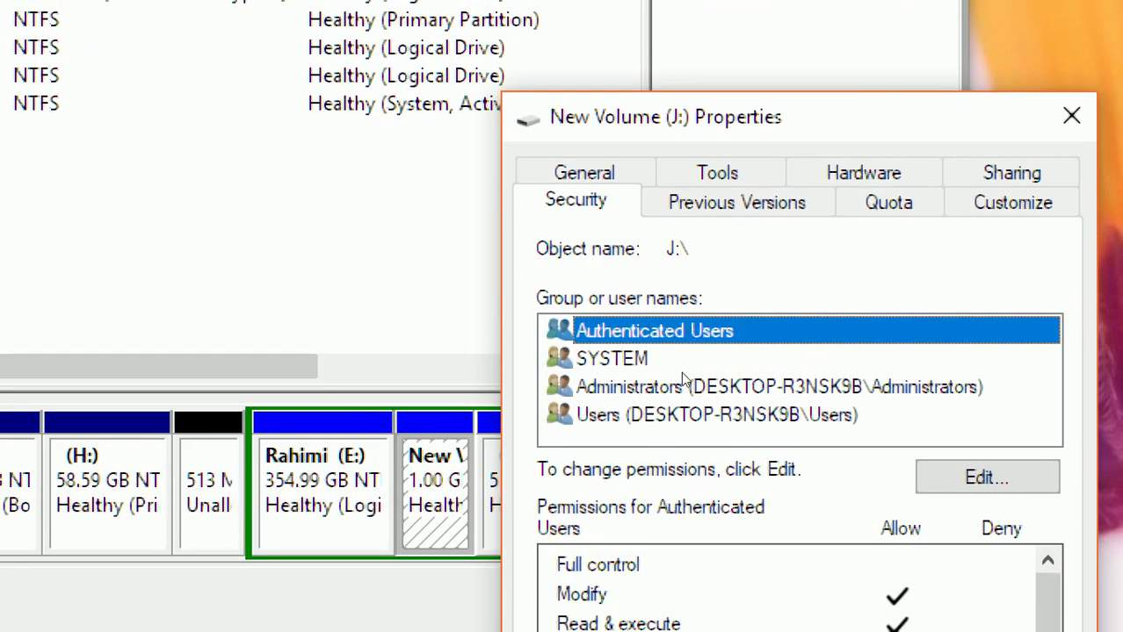
pyautogui.press('Return')
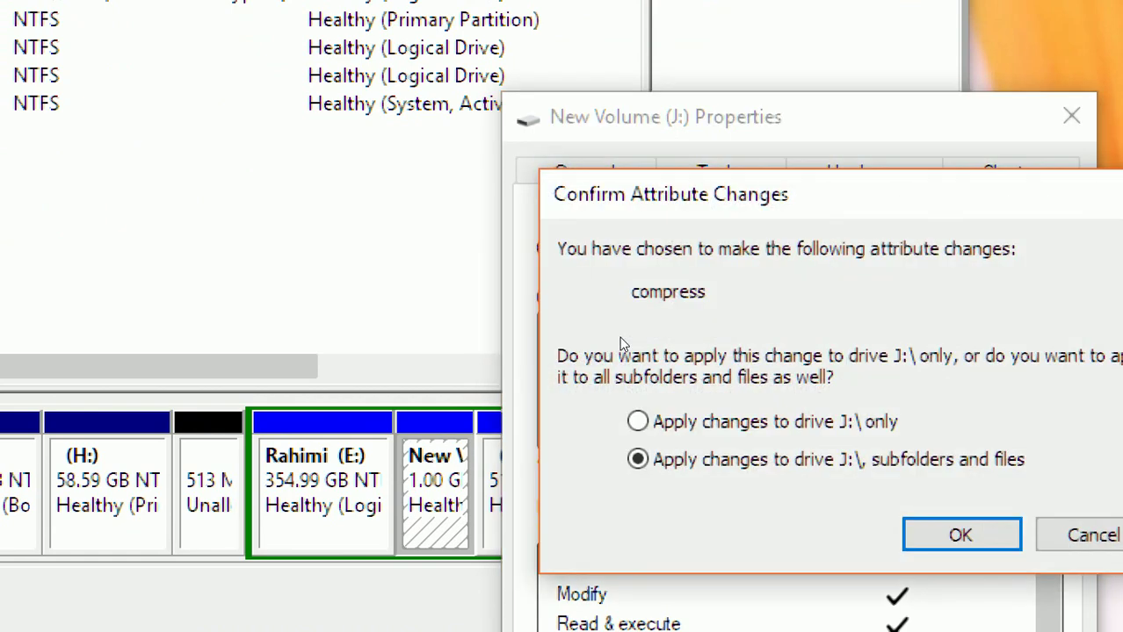
pyautogui.press('Return')
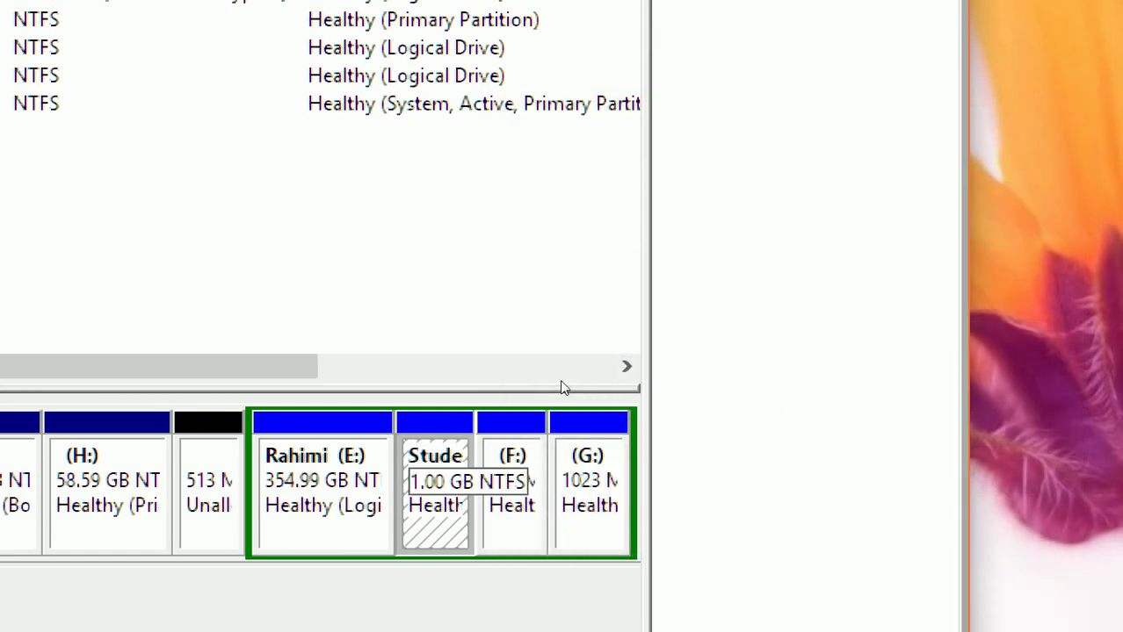
# Open the Student partition's Properties and review its Security permissions for Authenticated Users.
pyautogui.rightClick(437, 475)
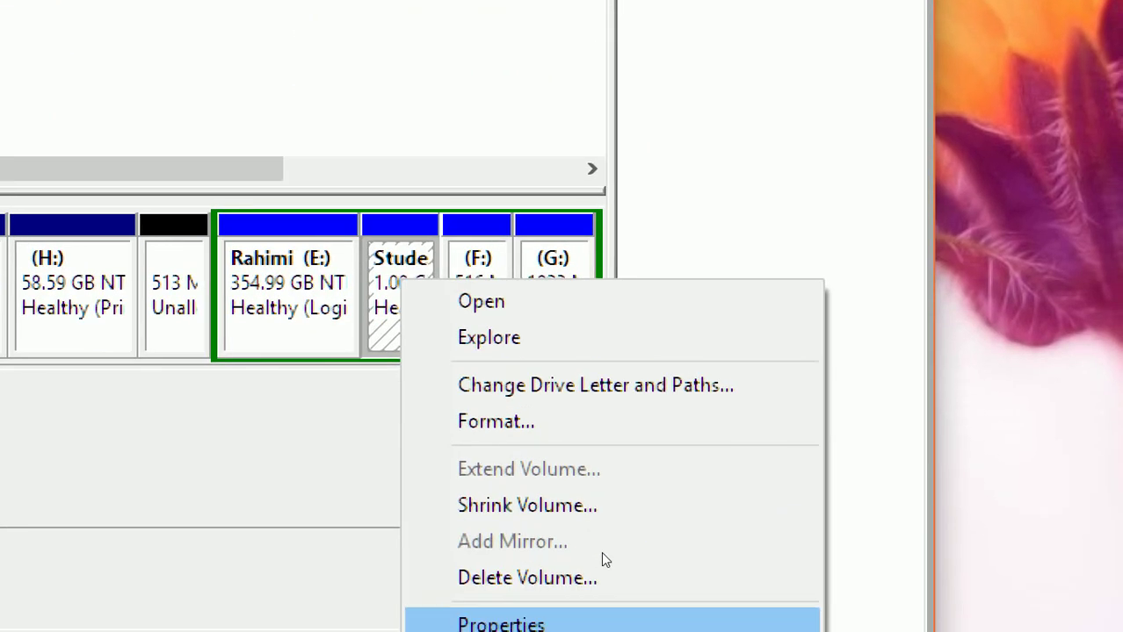
pyautogui.click(612, 622)
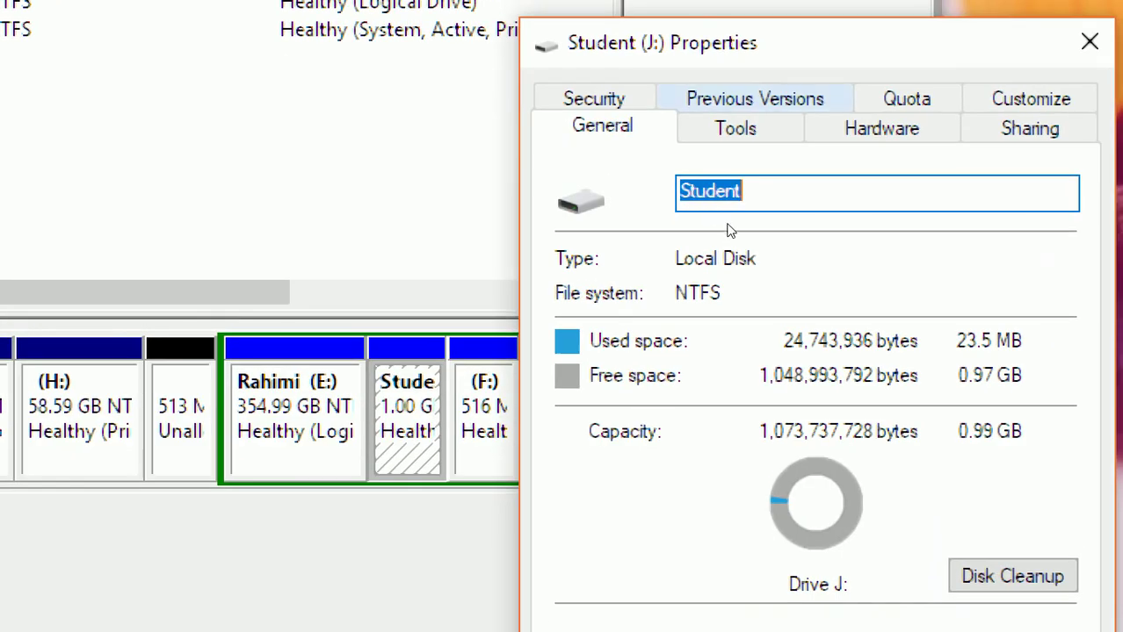
pyautogui.click(594, 97)
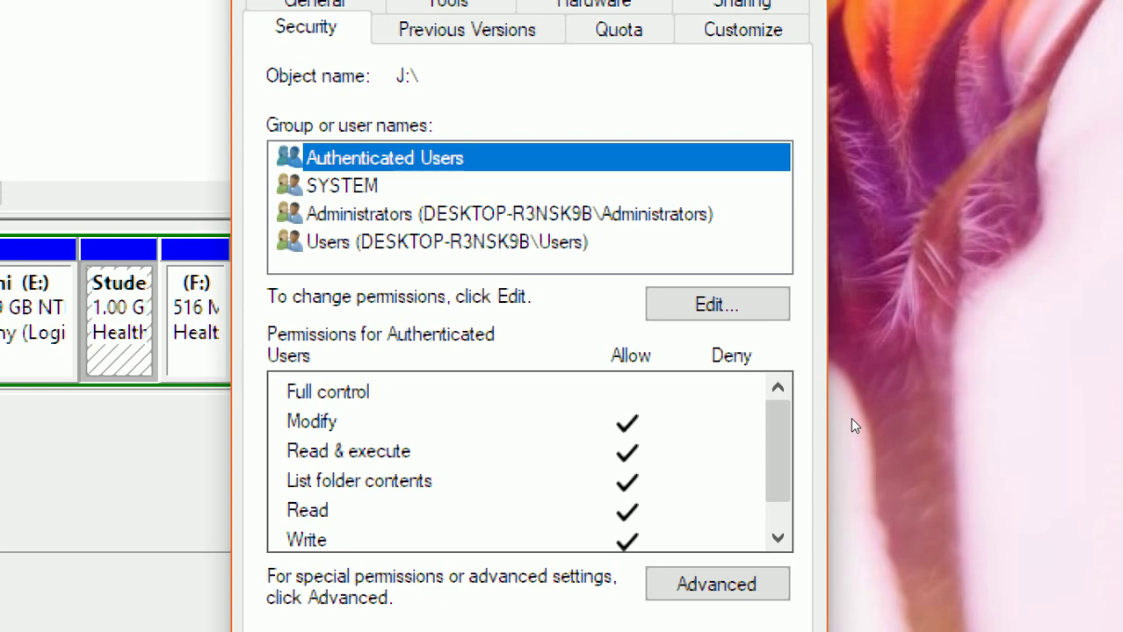
# Deny Full control to Authenticated Users on Student (J:) and confirm the deny entries.
pyautogui.hotkey('alt', 'e')
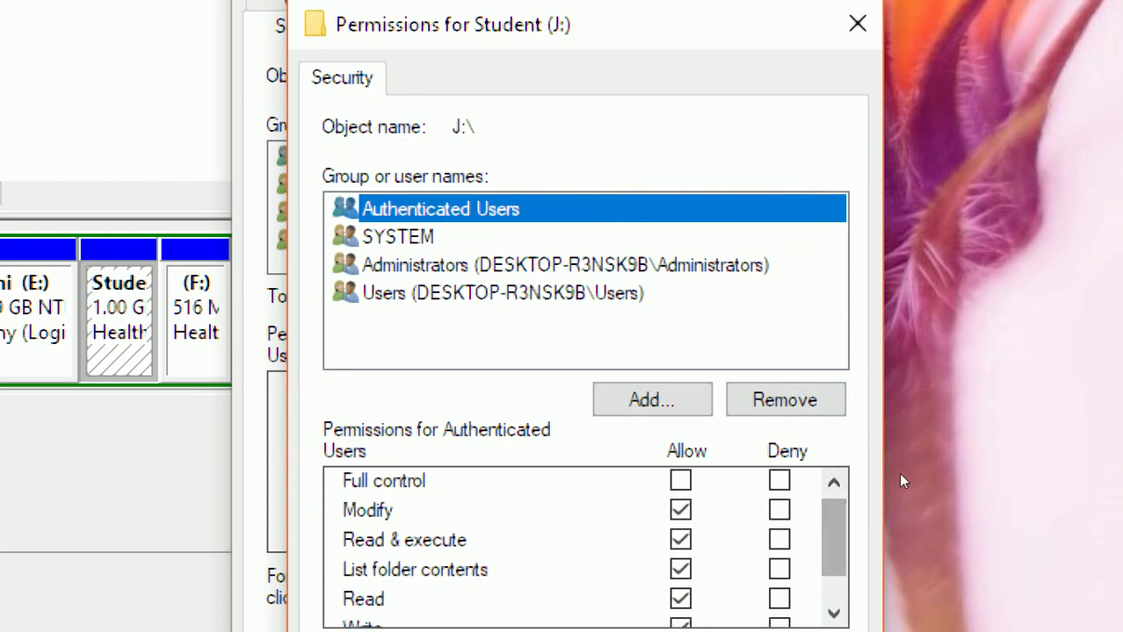
pyautogui.press('Tab')
pyautogui.press('Tab')
pyautogui.press('Tab')
pyautogui.press('space')
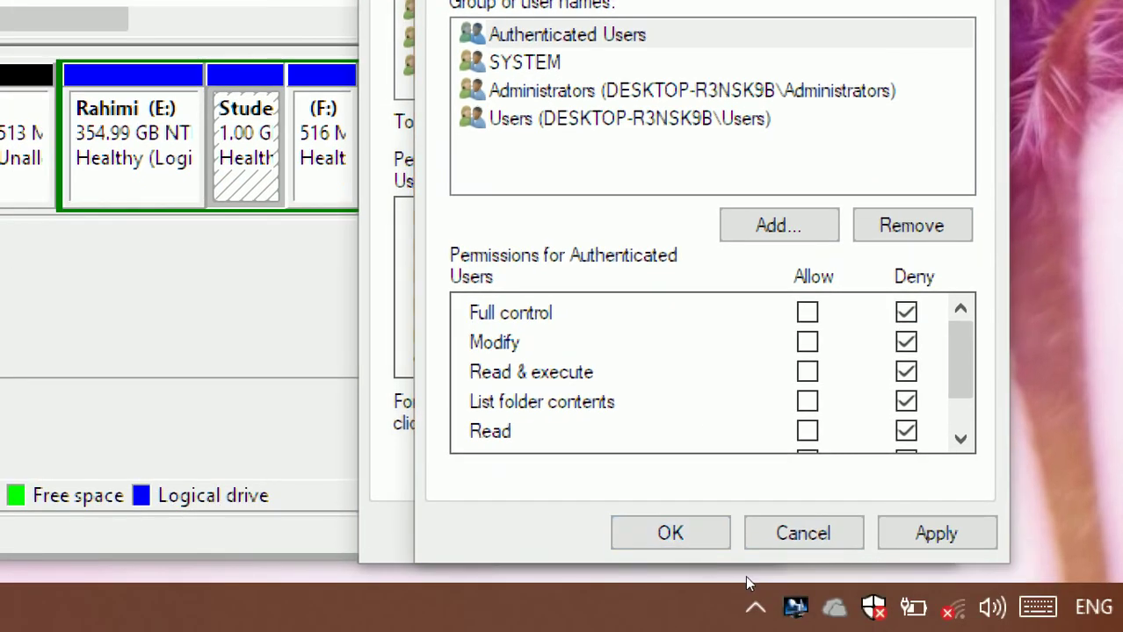
pyautogui.press('Return')
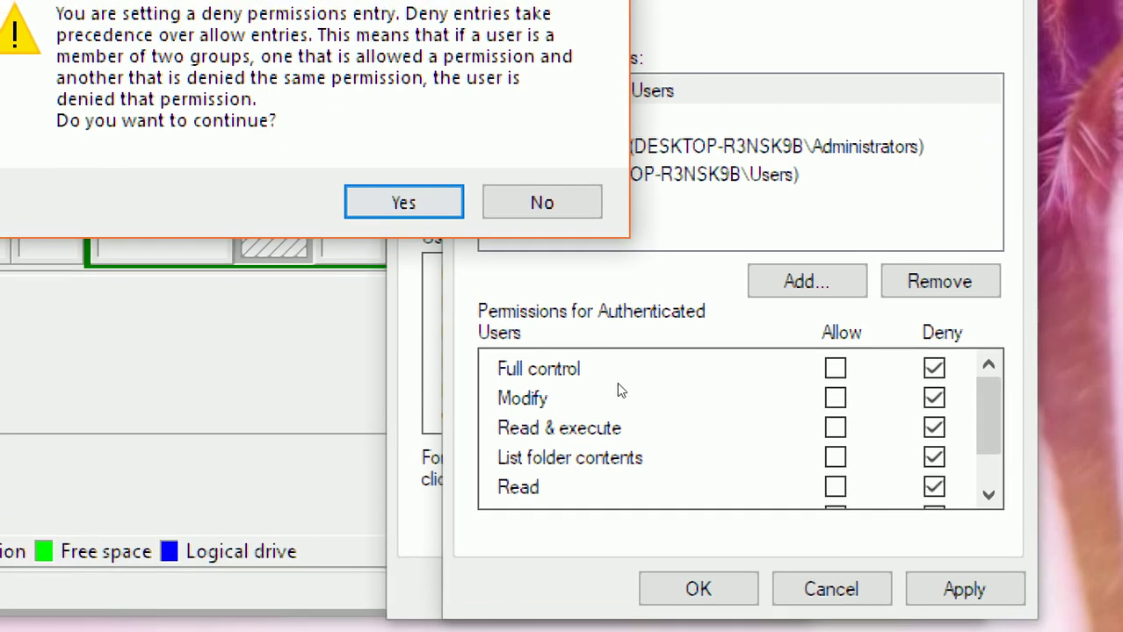
pyautogui.press('Return')
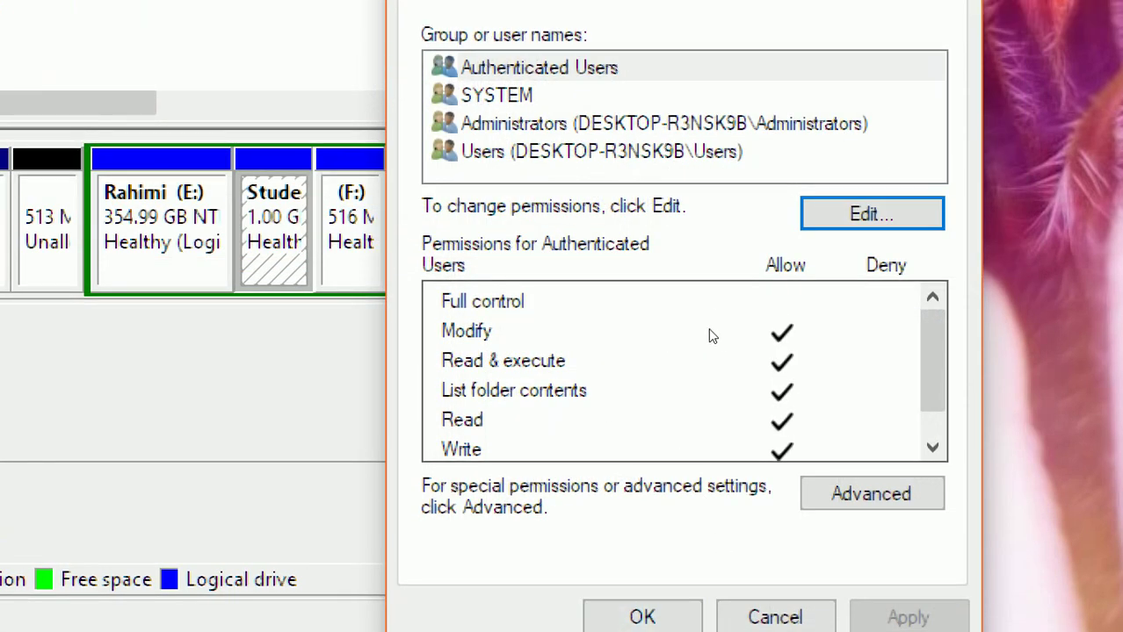
# Dismiss the no-permission warning, select the Users group, and open Advanced Security Settings for Student (J:).
pyautogui.press('Return')
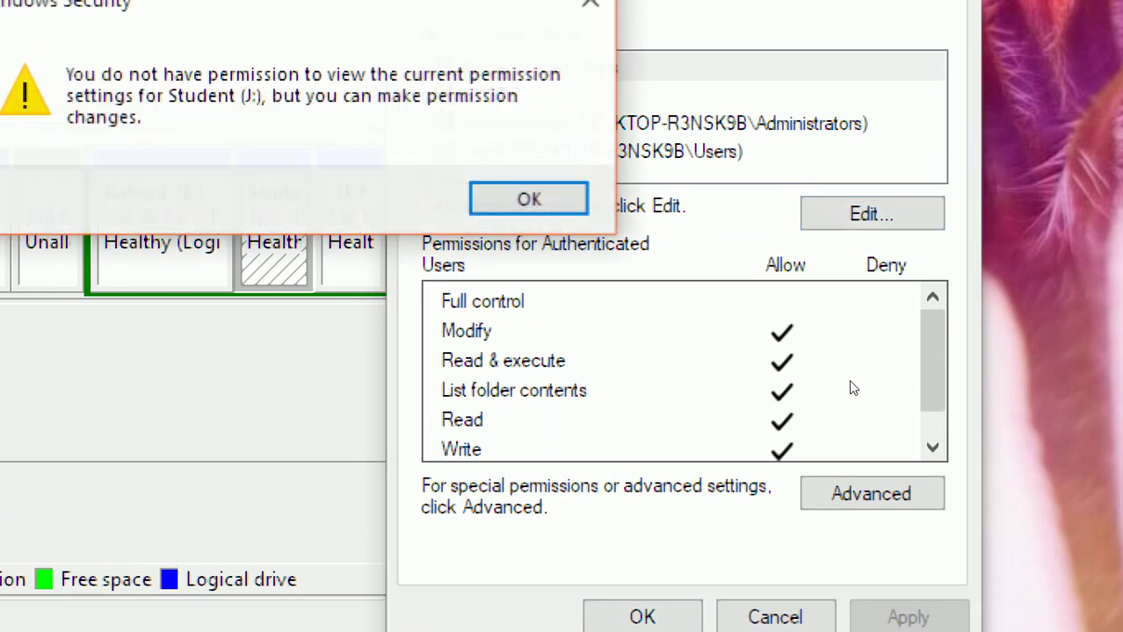
pyautogui.press('Return')
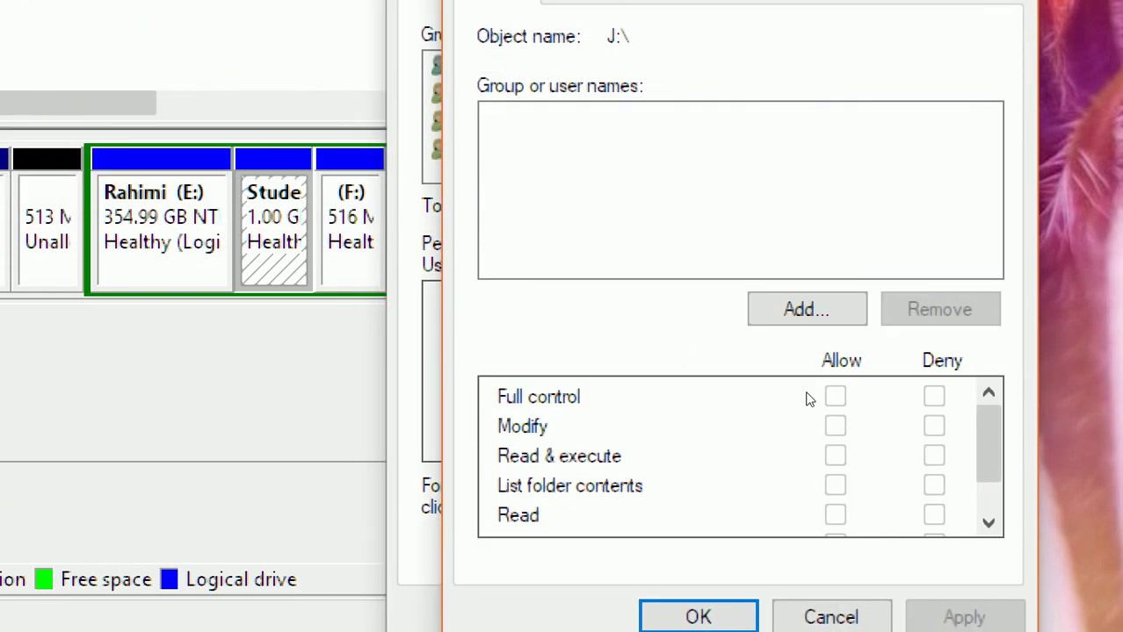
pyautogui.click(826, 606)
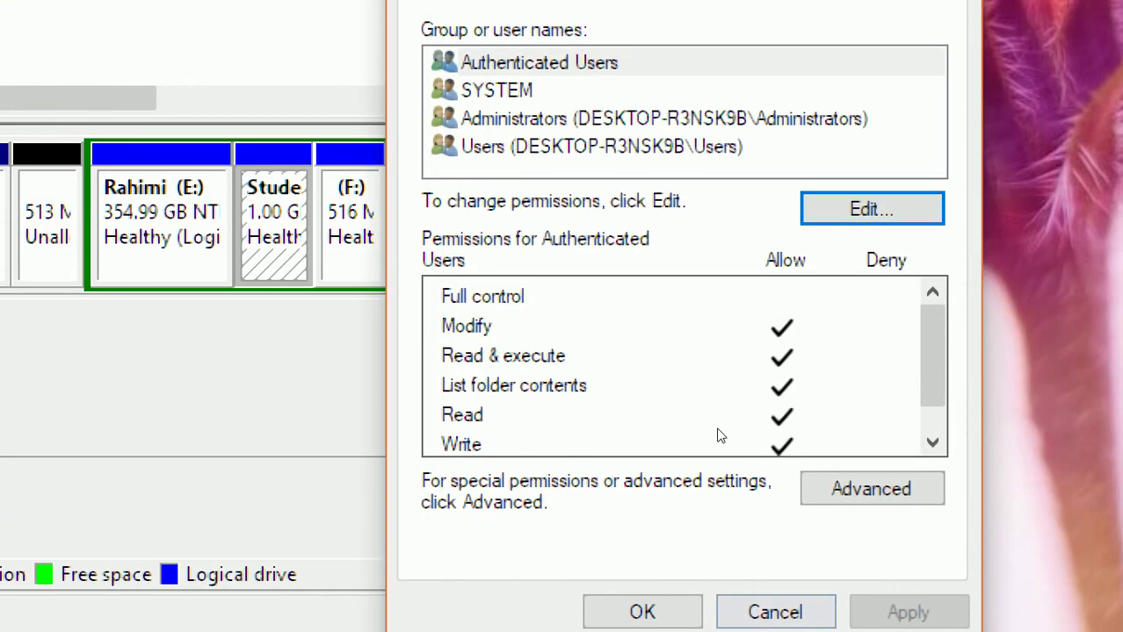
pyautogui.press('End')
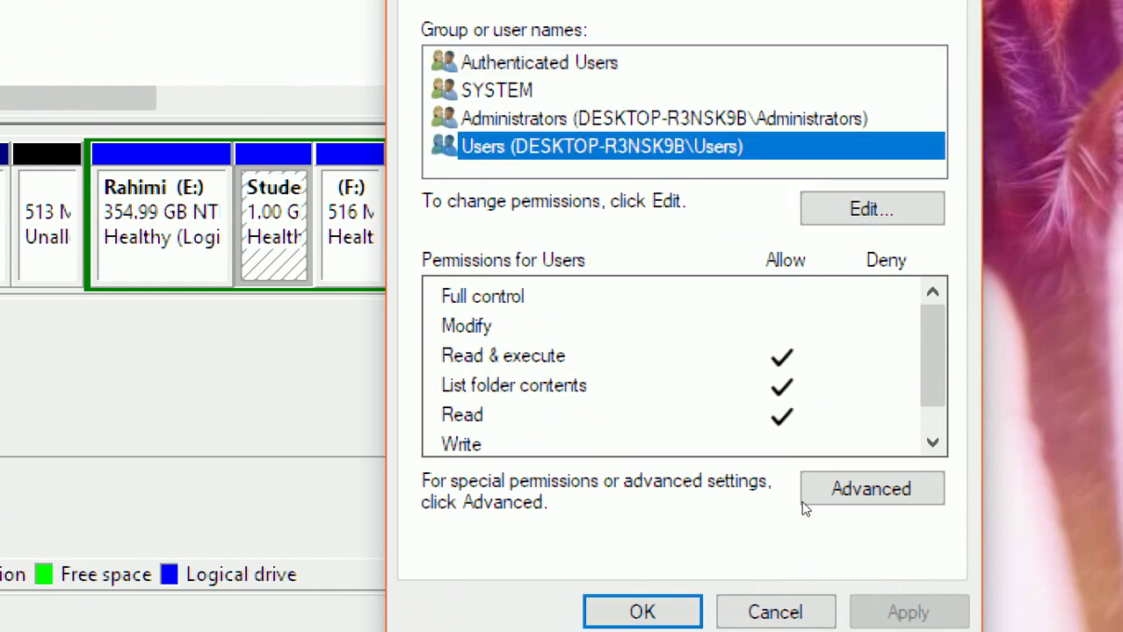
pyautogui.hotkey('alt', 'v')
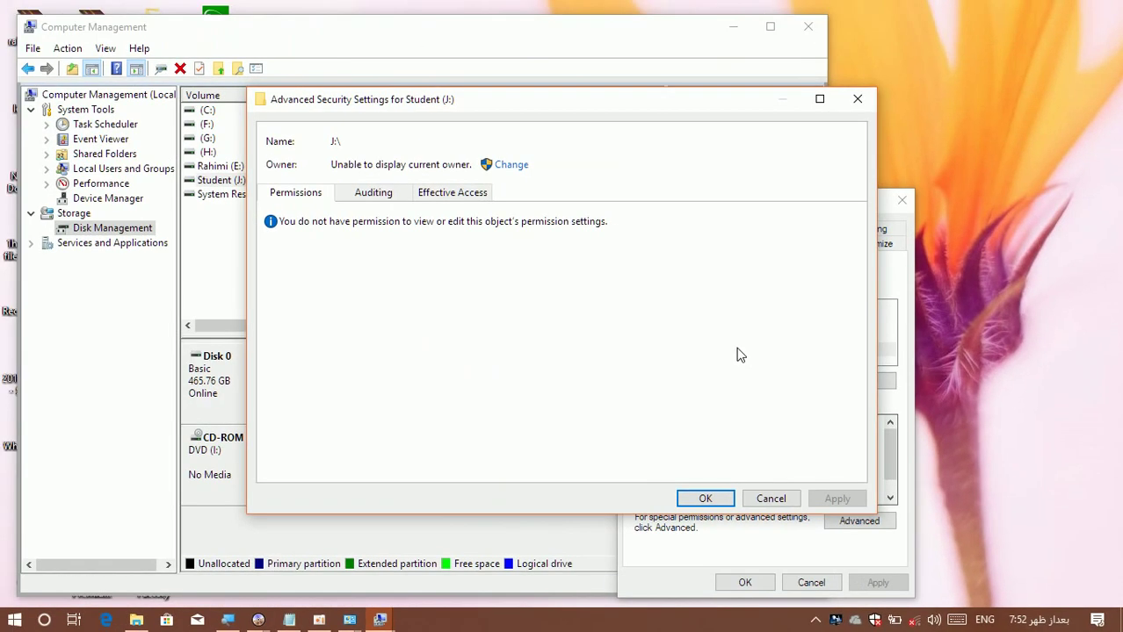
# Find the teacher's local user account via Find Now and set it as Student (J:)'s owner.
pyautogui.click(512, 165)
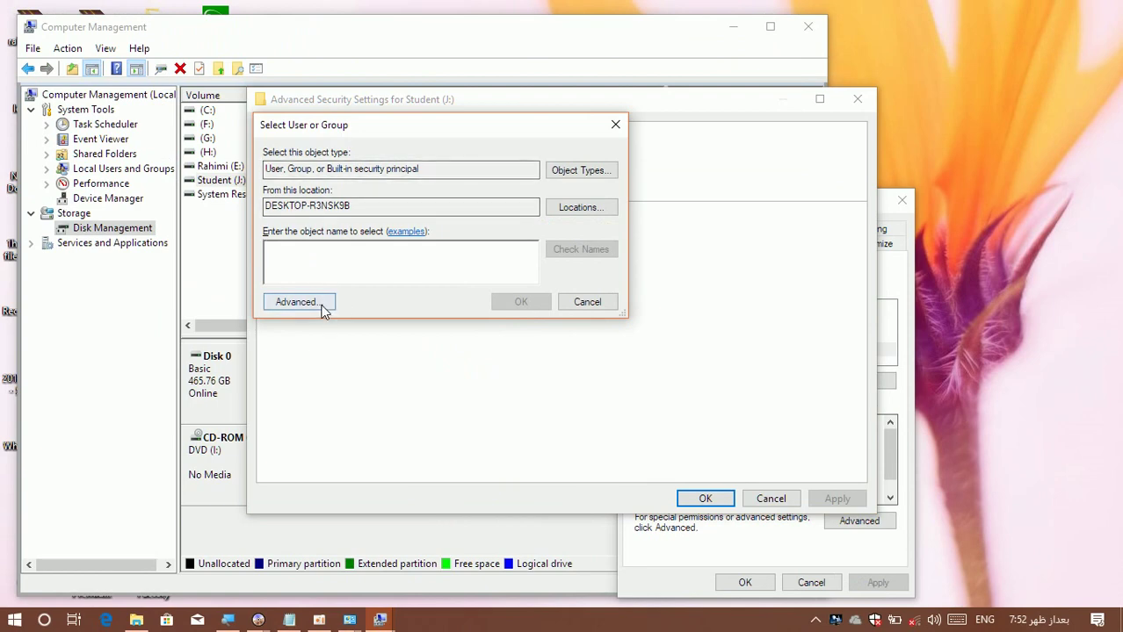
pyautogui.click(318, 303)
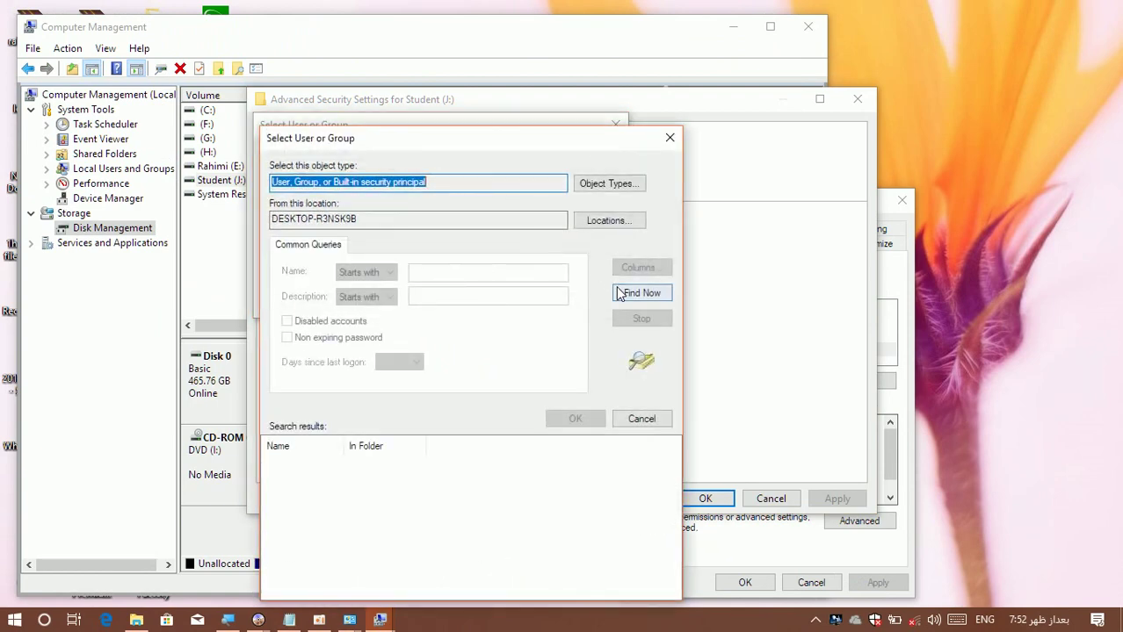
pyautogui.click(619, 293)
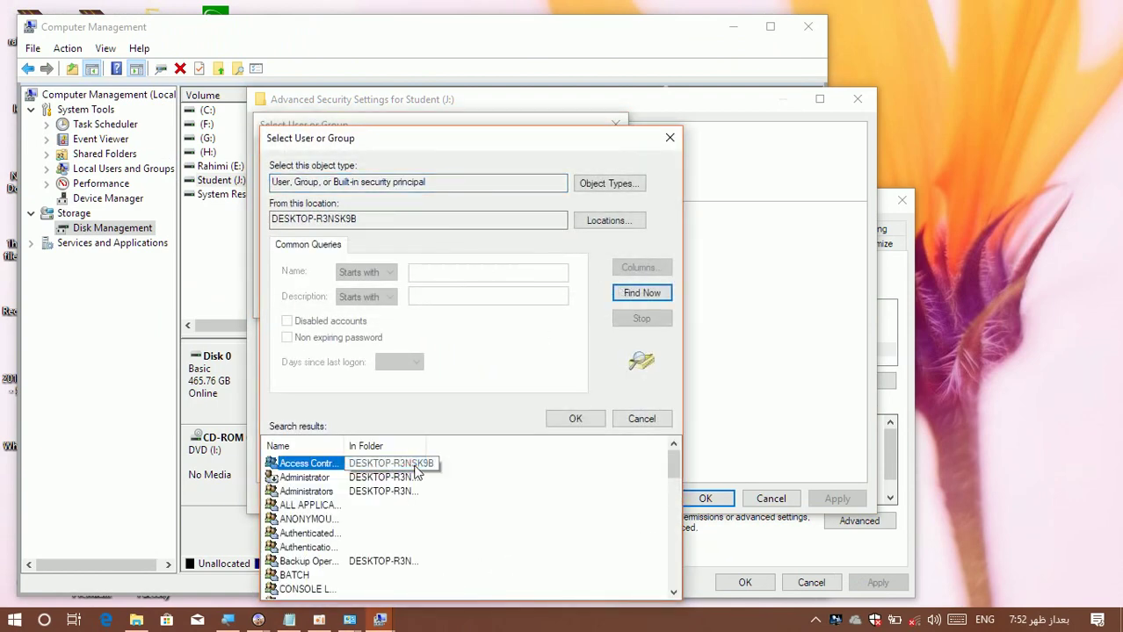
pyautogui.scroll(-13, 415, 466)
pyautogui.click(415, 464)
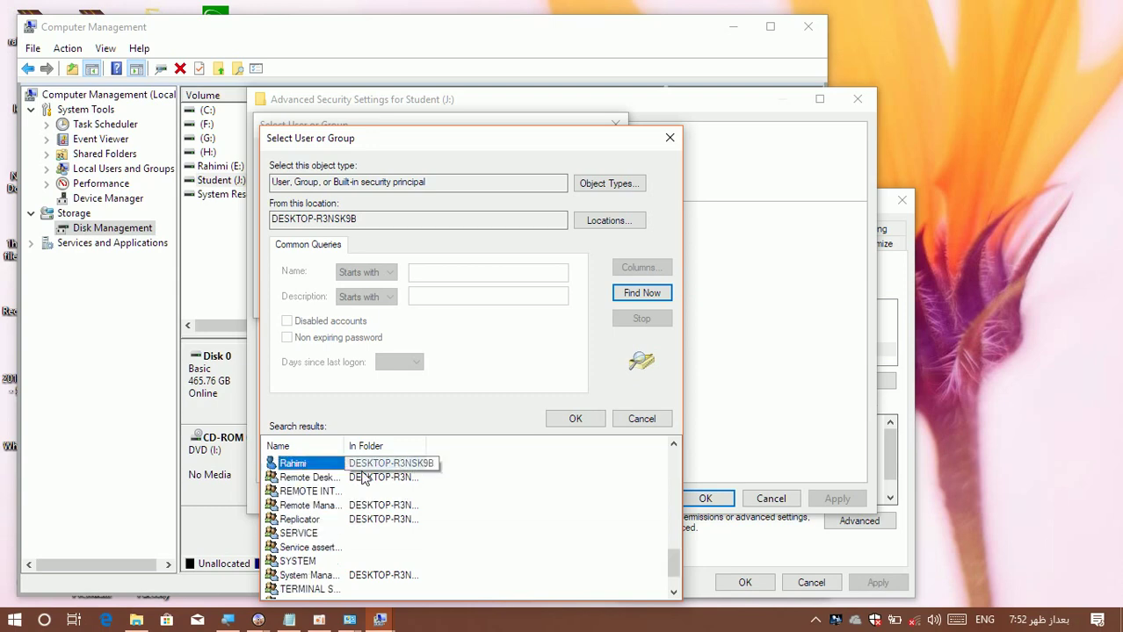
pyautogui.click(572, 419)
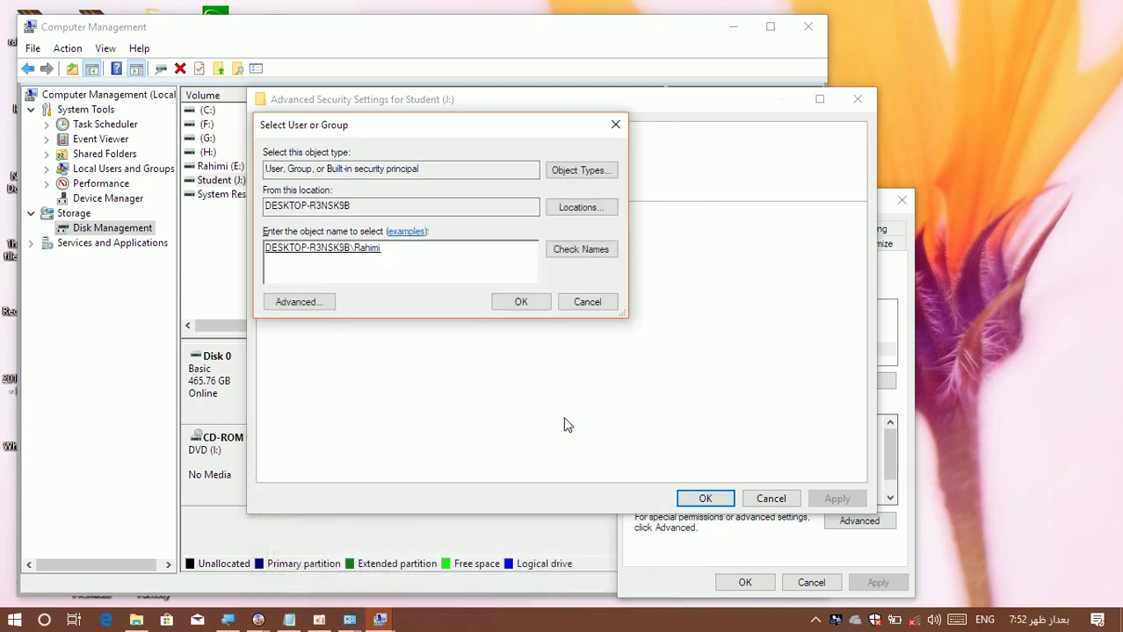
pyautogui.click(529, 302)
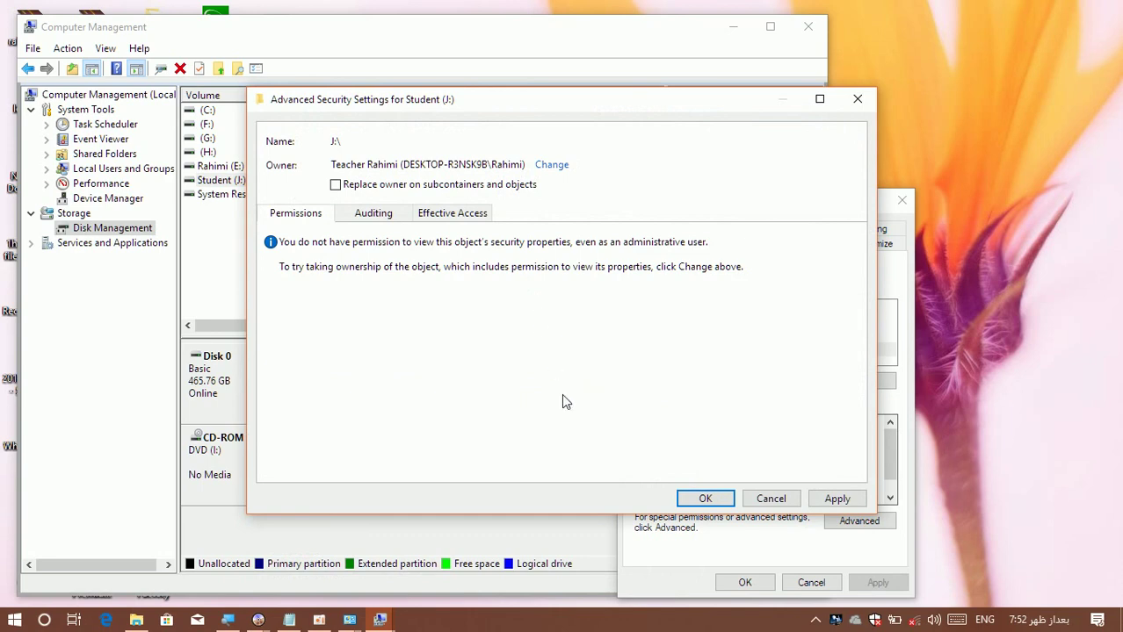
pyautogui.click(703, 498)
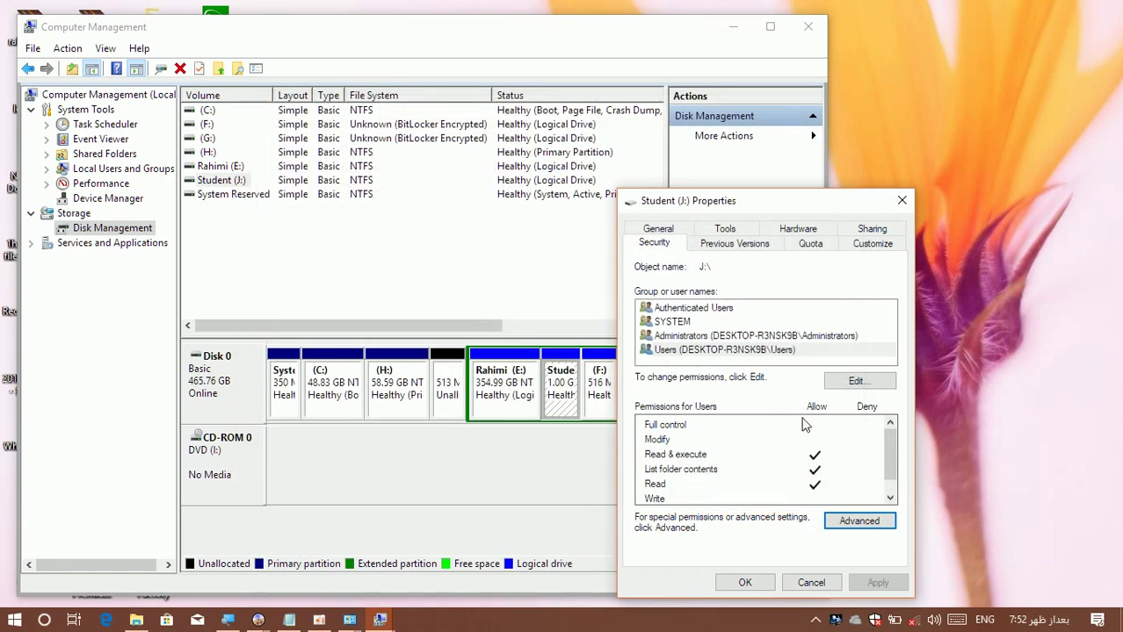
# Deny the Users group Full control on Student (J:), dismiss the save errors, and show the desktop.
pyautogui.click(849, 384)
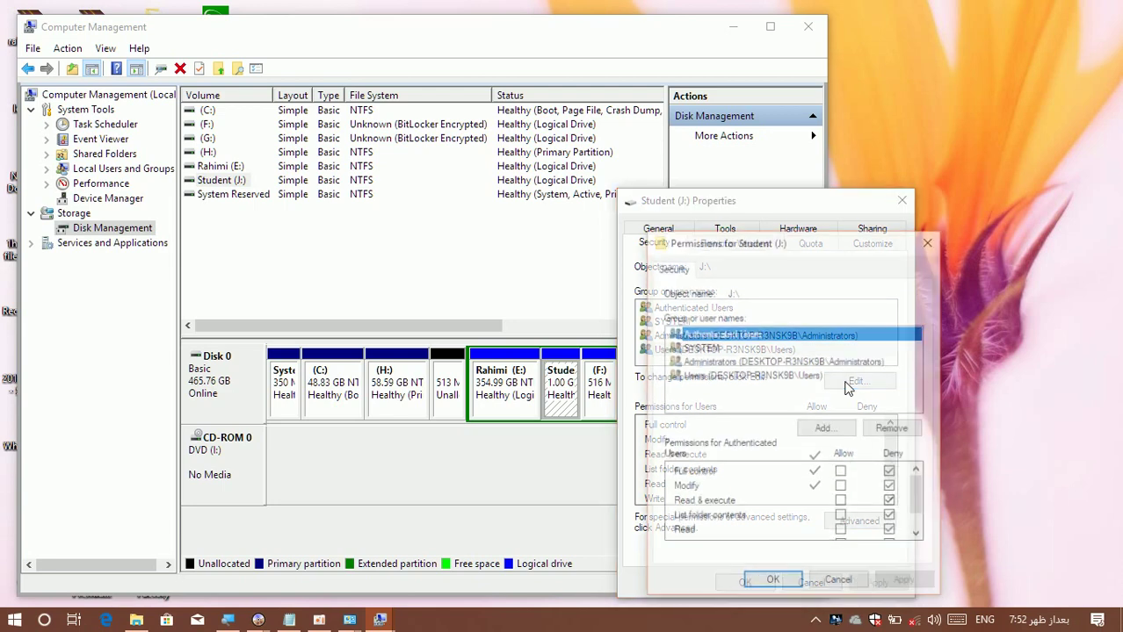
pyautogui.click(728, 378)
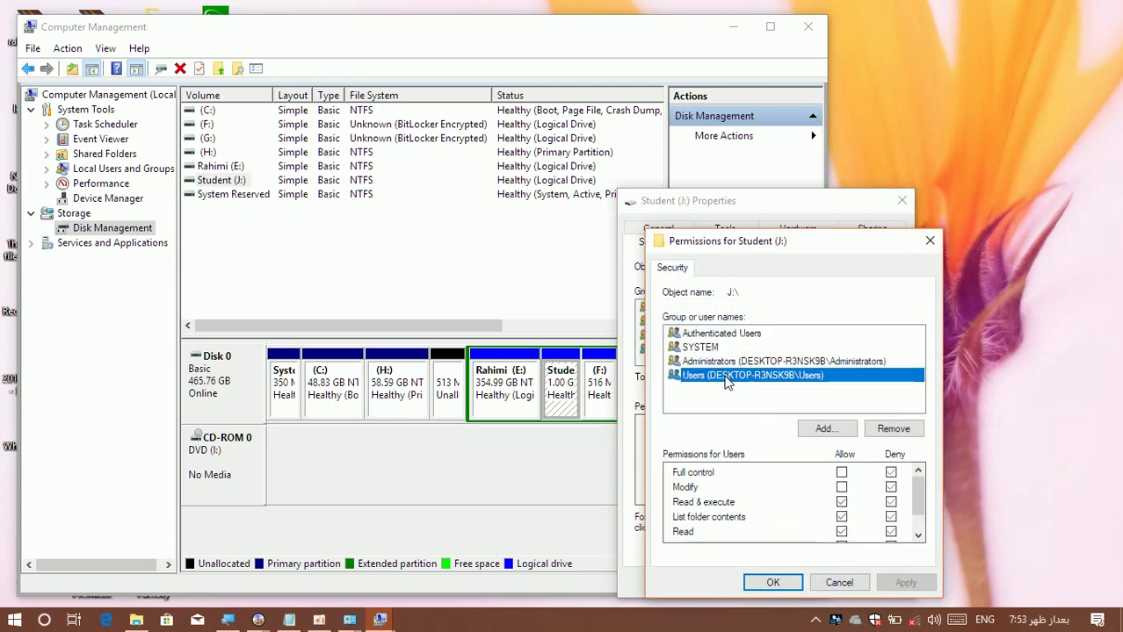
pyautogui.click(891, 472)
pyautogui.click(772, 582)
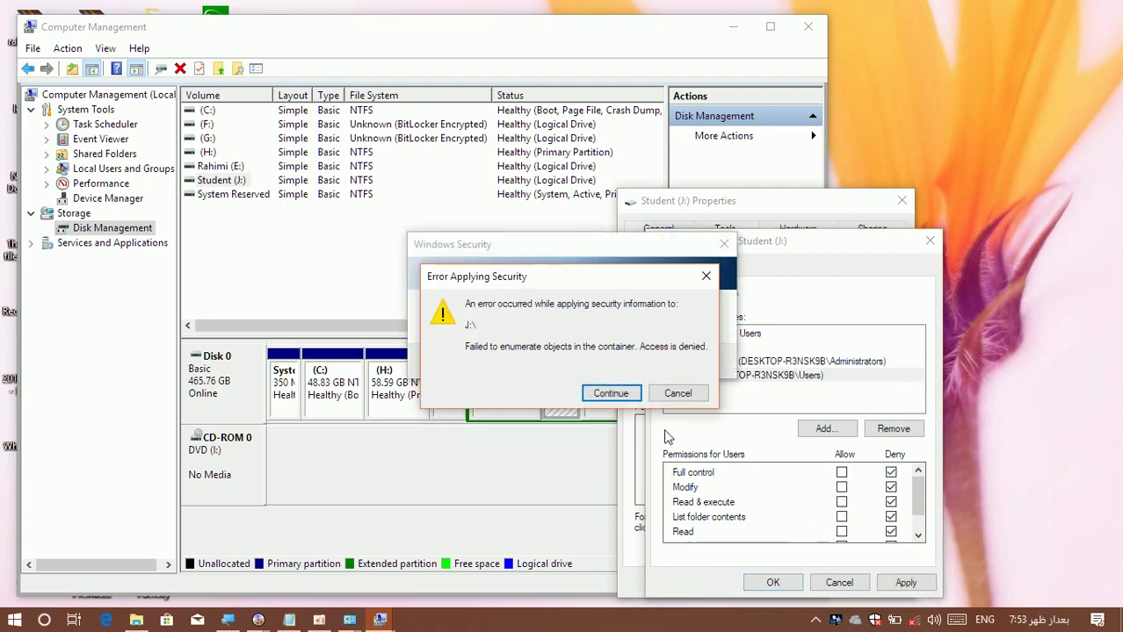
pyautogui.click(607, 395)
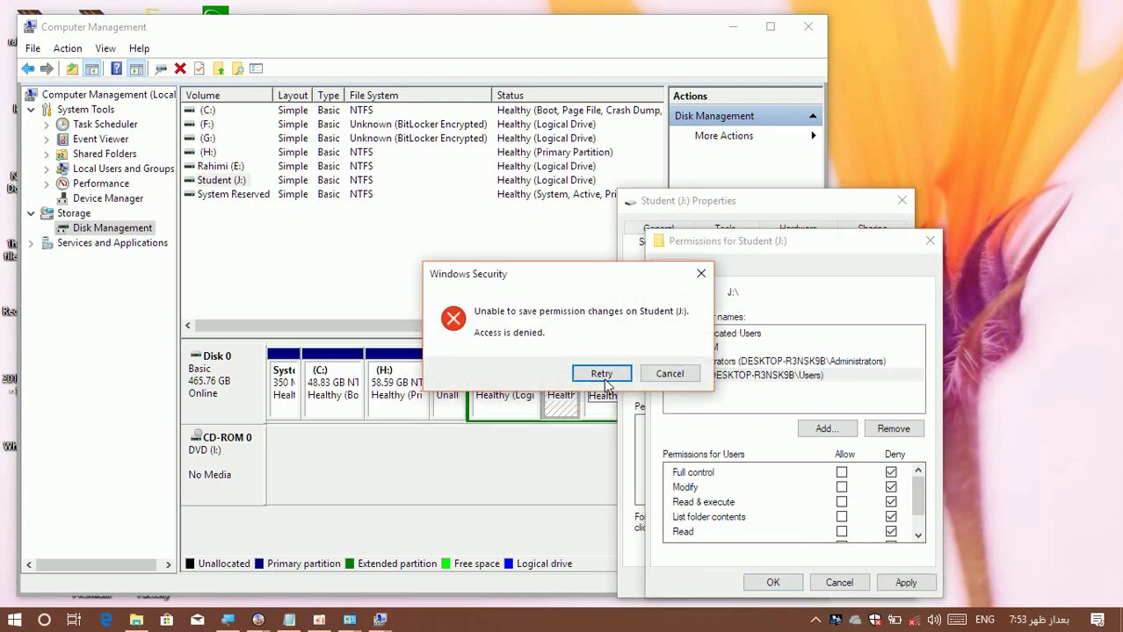
pyautogui.click(601, 376)
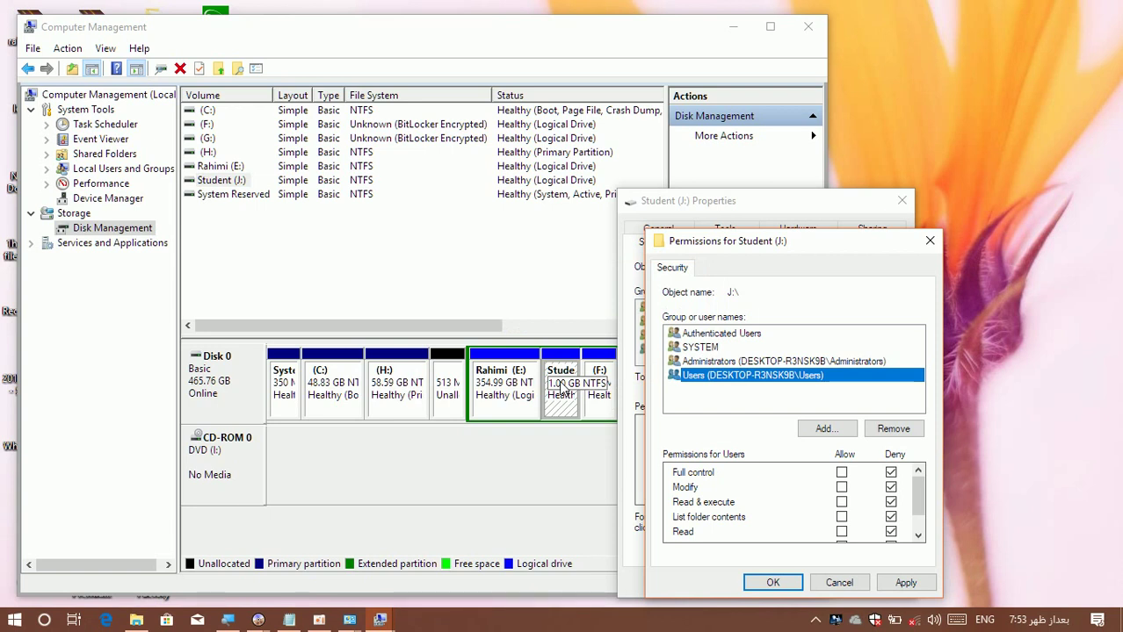
pyautogui.press('super+d')
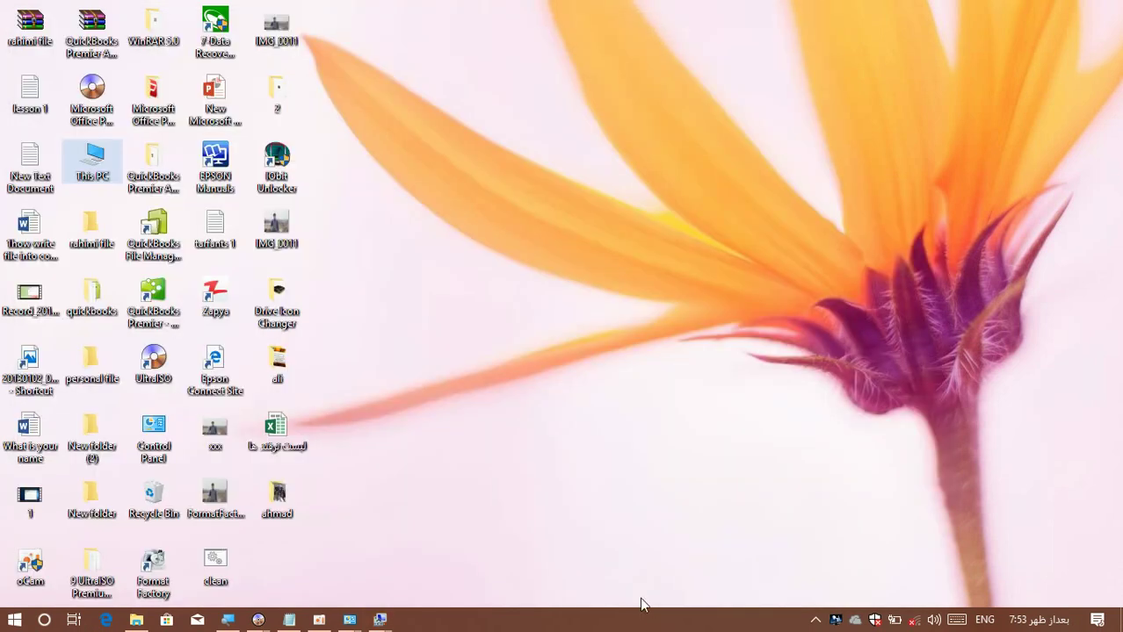
# Open Student (J:) from This PC twice, hitting Access denied, then restore the permissions window.
pyautogui.doubleClick(92, 160)
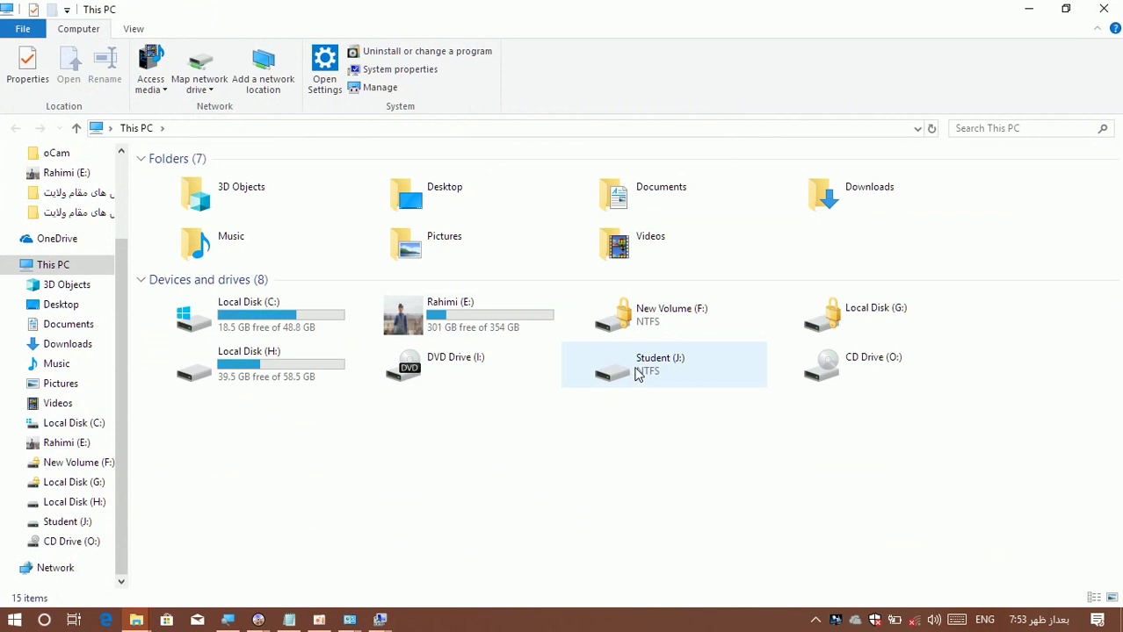
pyautogui.doubleClick(638, 373)
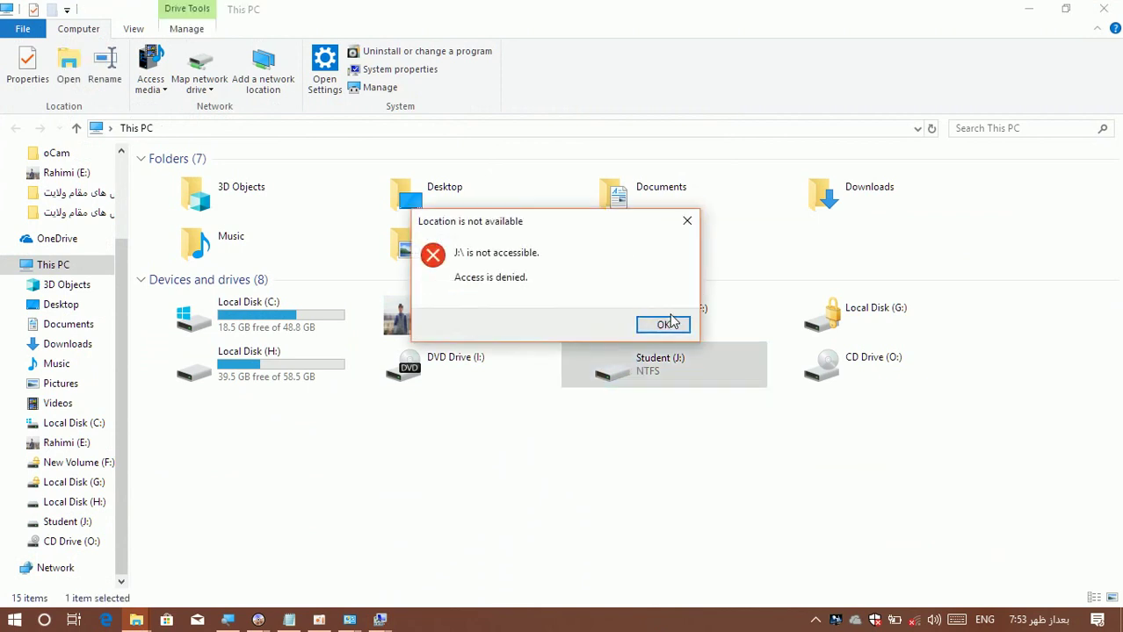
pyautogui.click(667, 324)
pyautogui.doubleClick(667, 369)
pyautogui.click(664, 332)
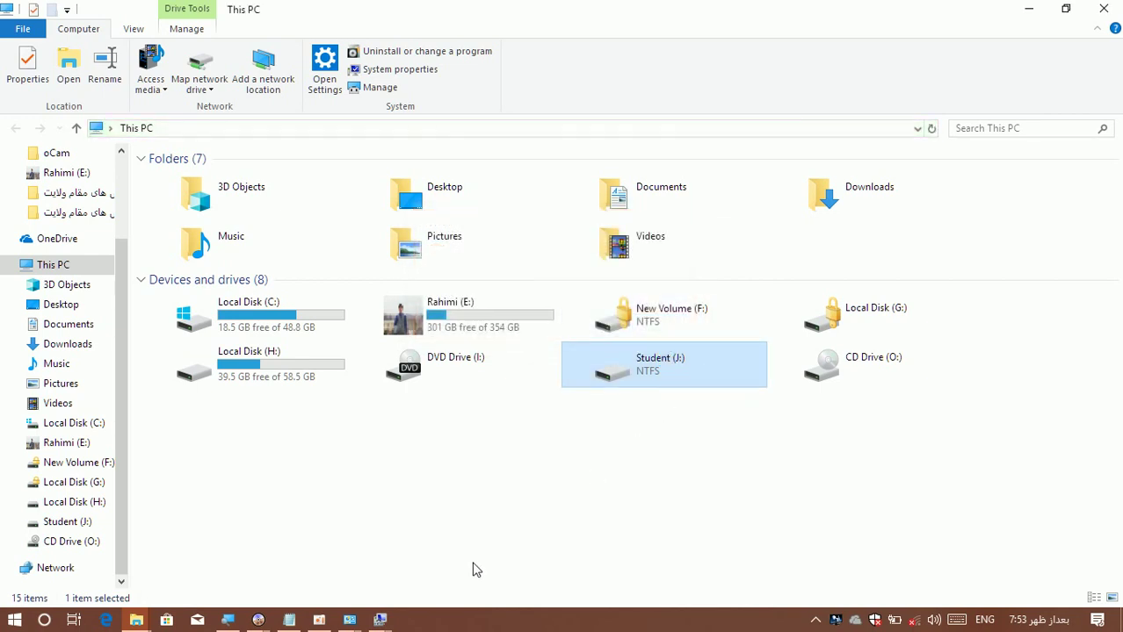
pyautogui.click(379, 620)
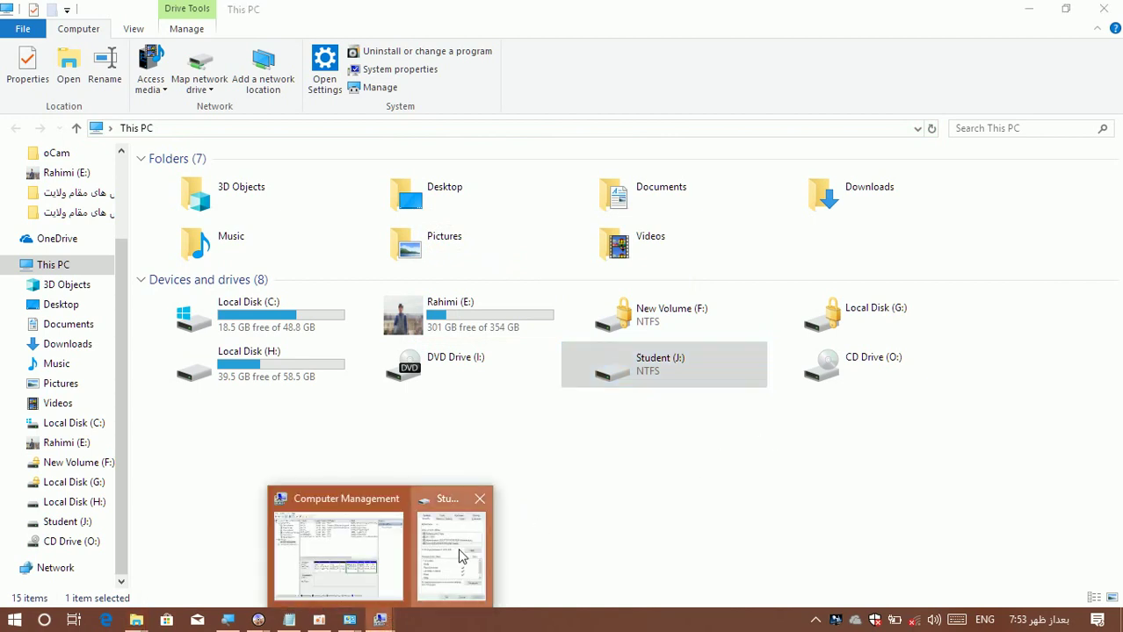
pyautogui.click(459, 551)
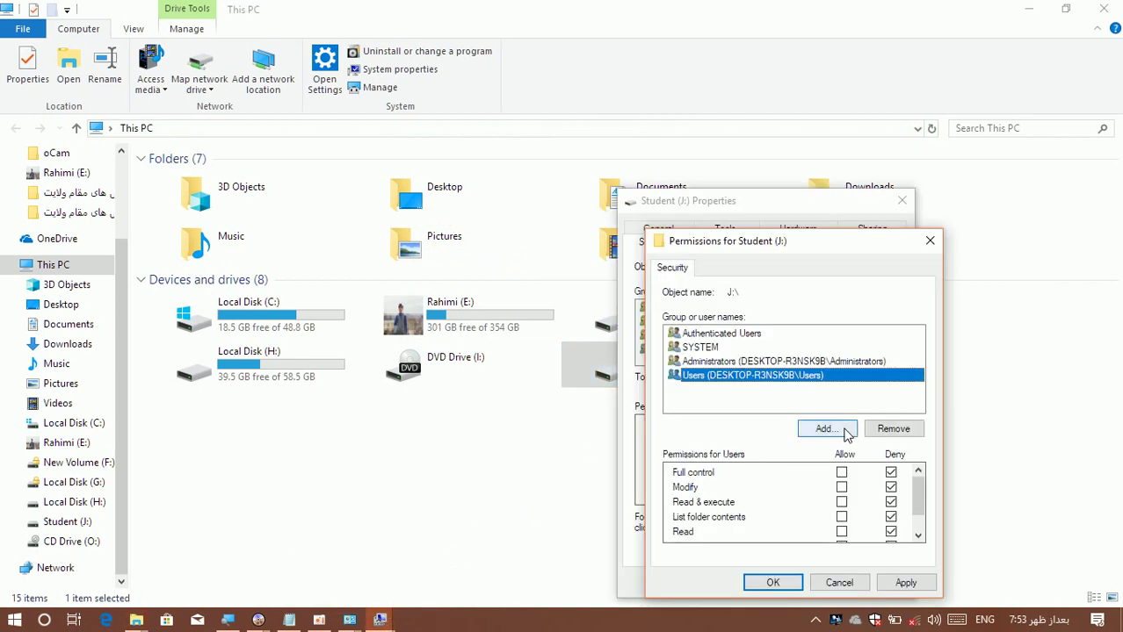
# Add the teacher's account to the Student (J:) permissions with Full control allowed.
pyautogui.click(837, 585)
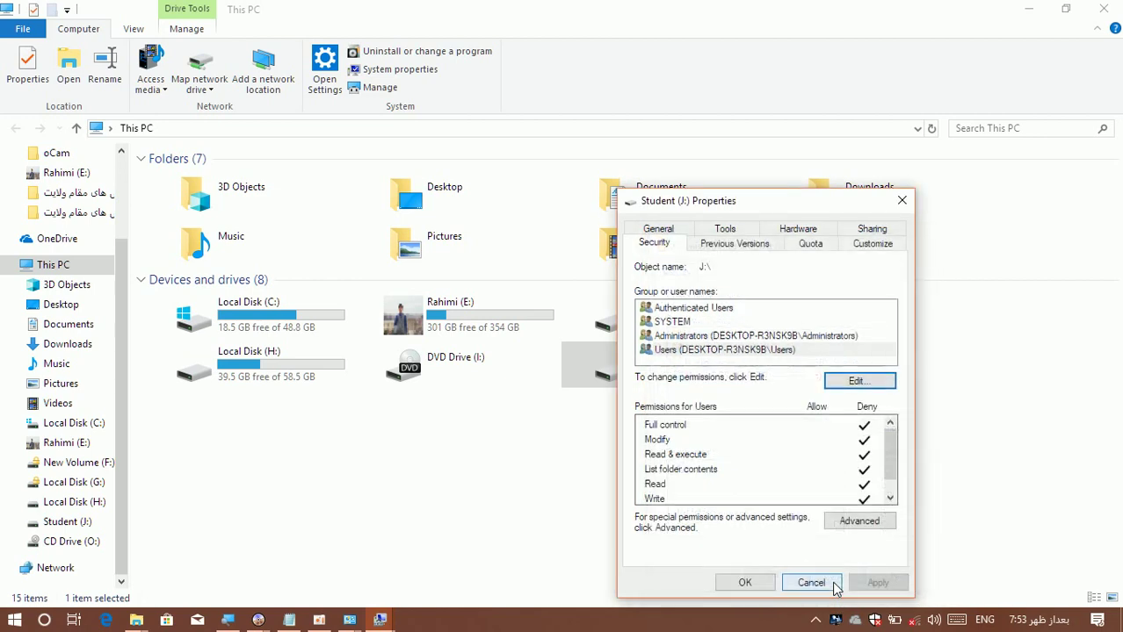
pyautogui.click(678, 350)
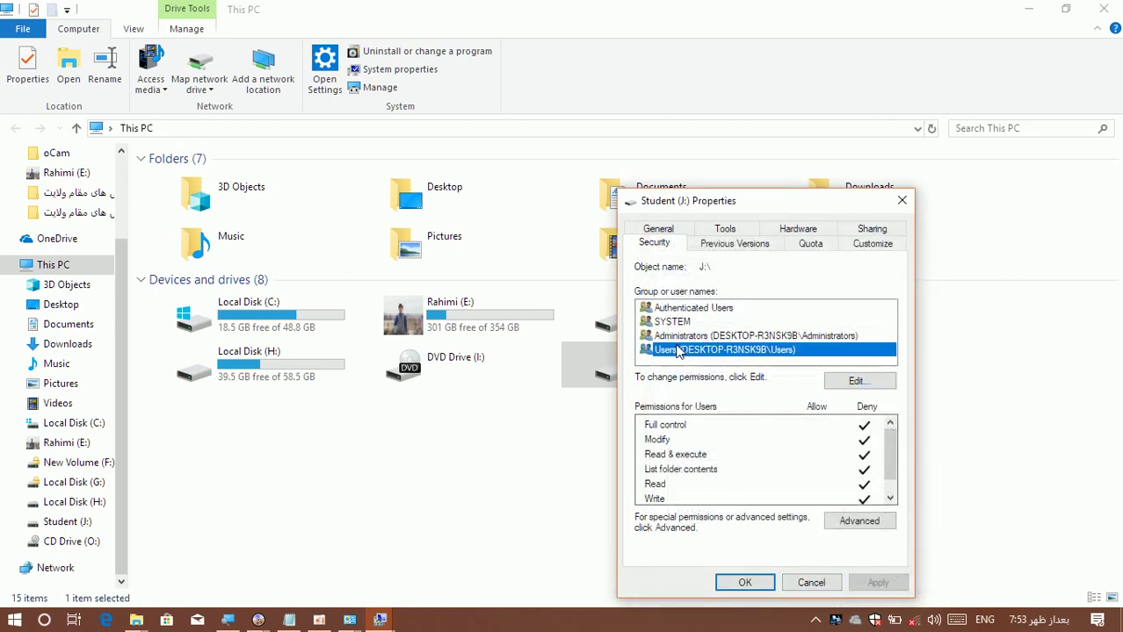
pyautogui.click(848, 383)
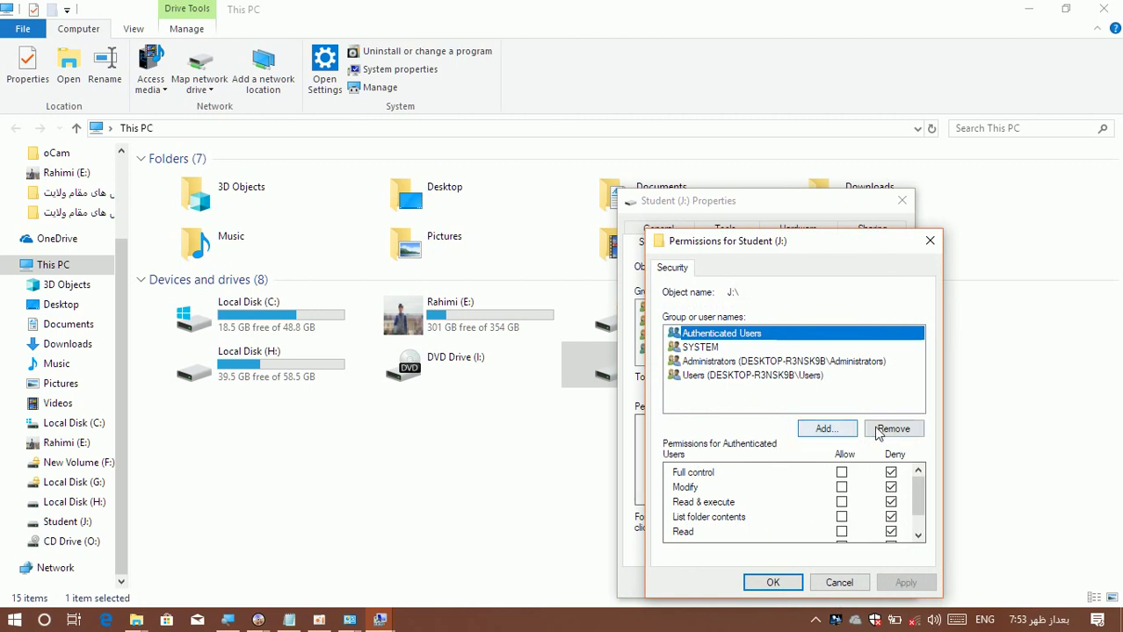
pyautogui.click(845, 430)
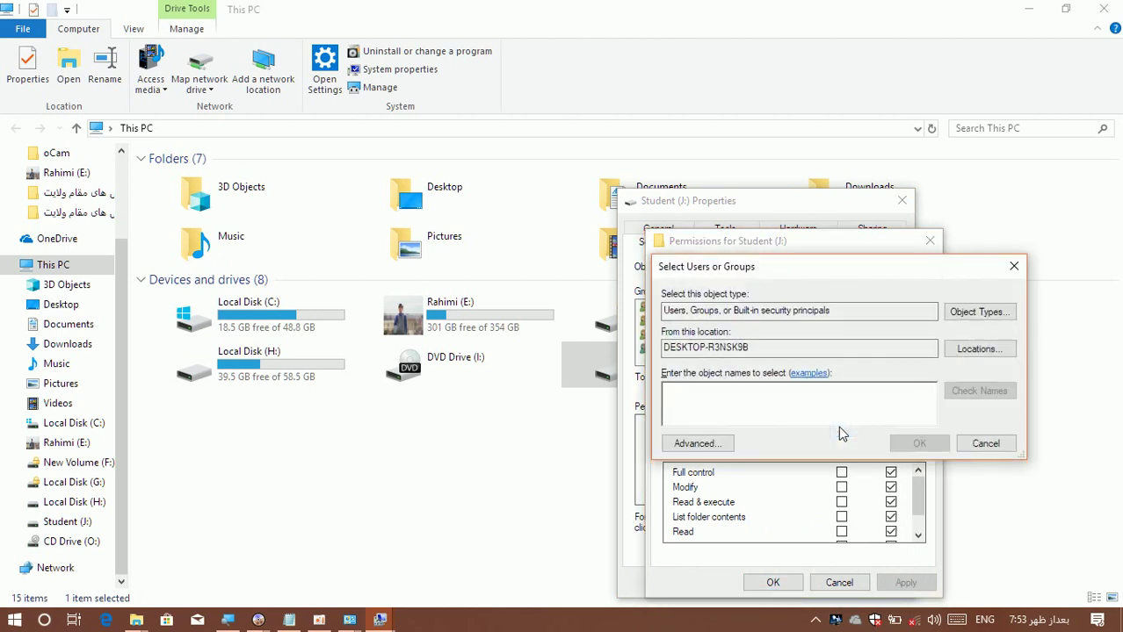
pyautogui.click(694, 444)
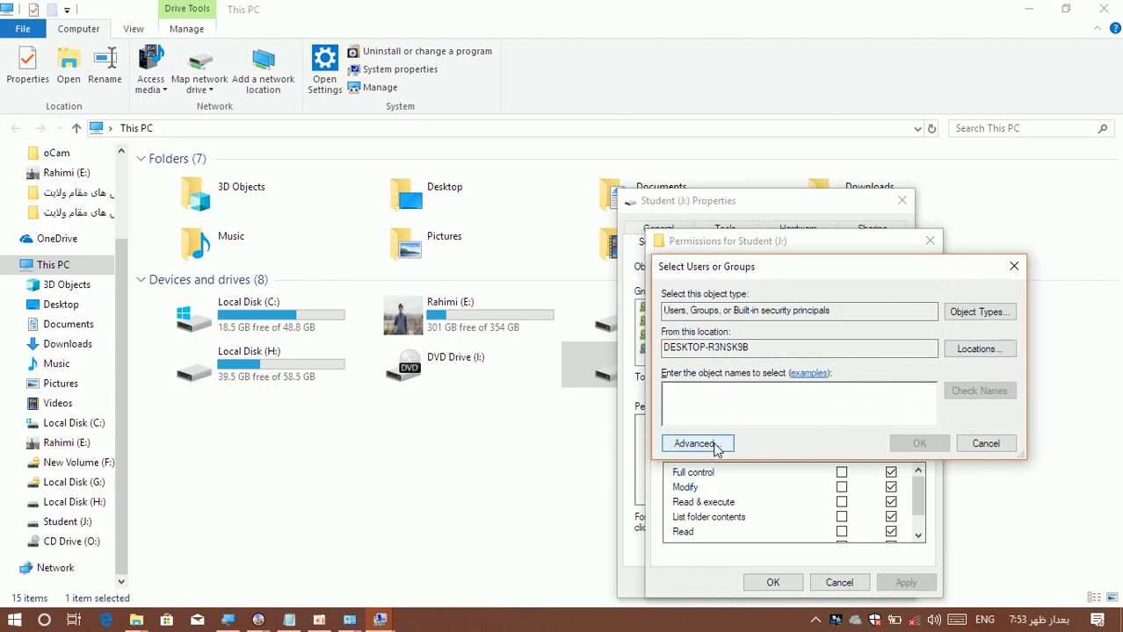
pyautogui.click(1038, 298)
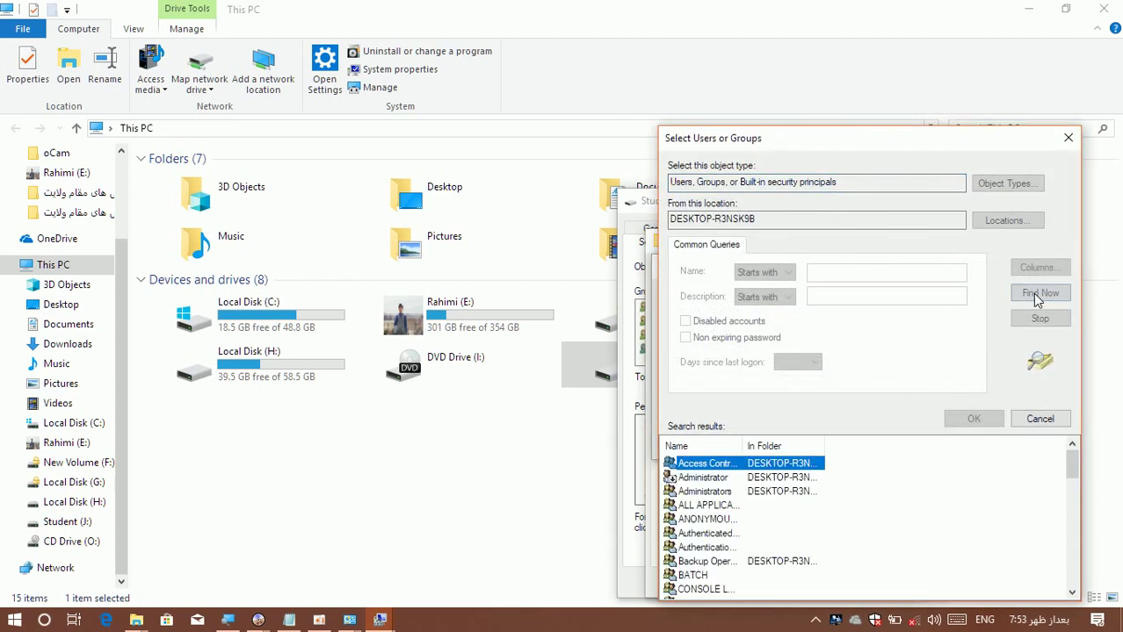
pyautogui.press('r')
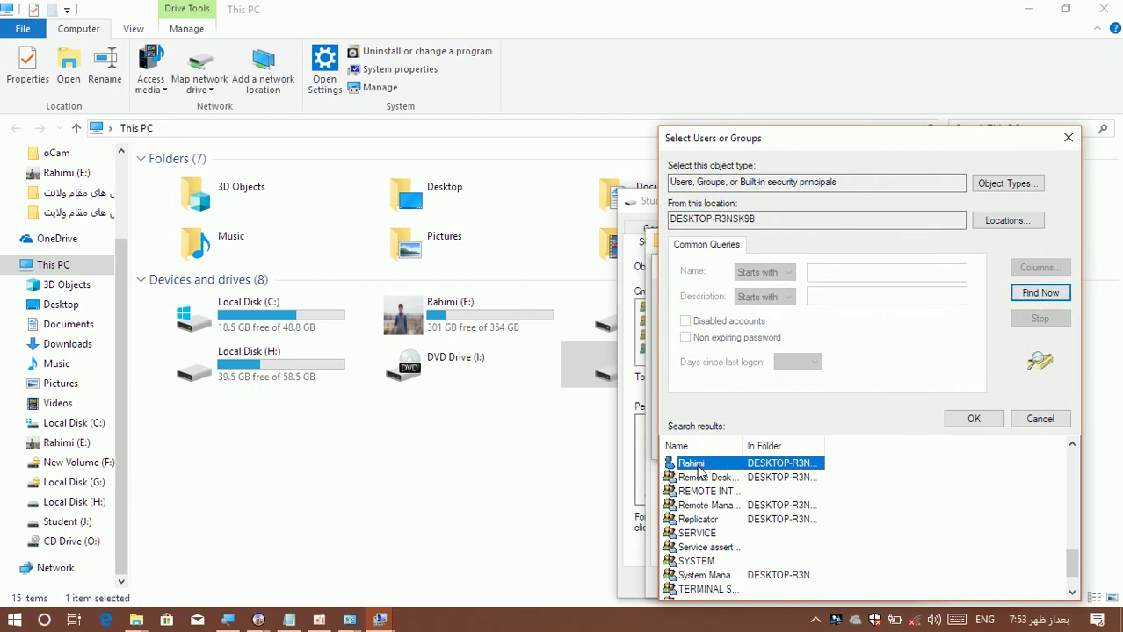
pyautogui.click(973, 420)
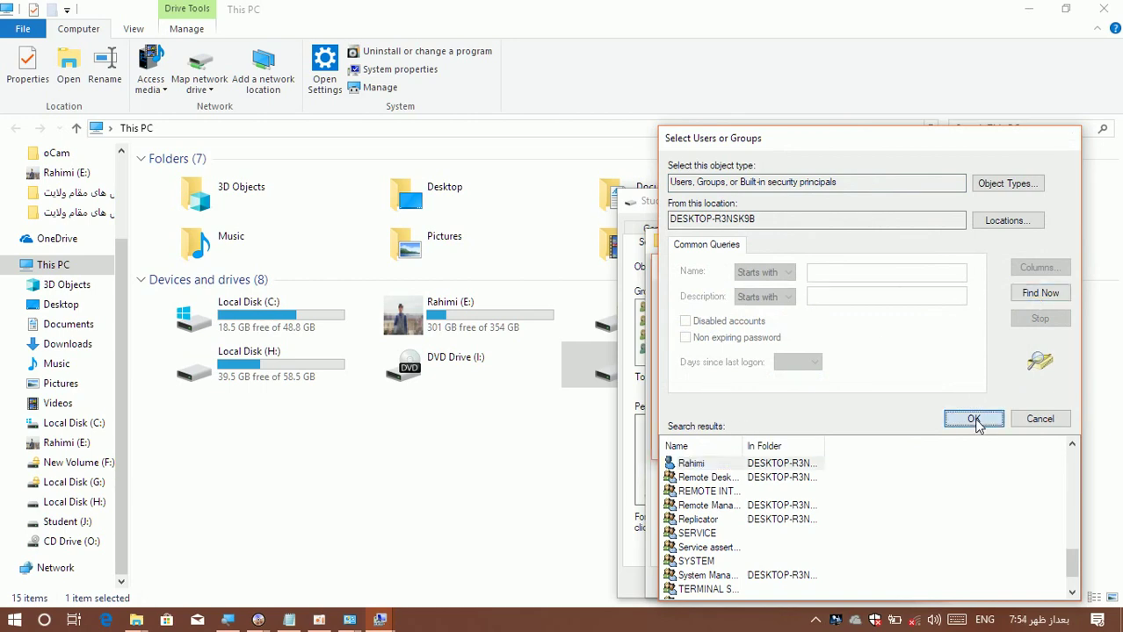
pyautogui.click(918, 442)
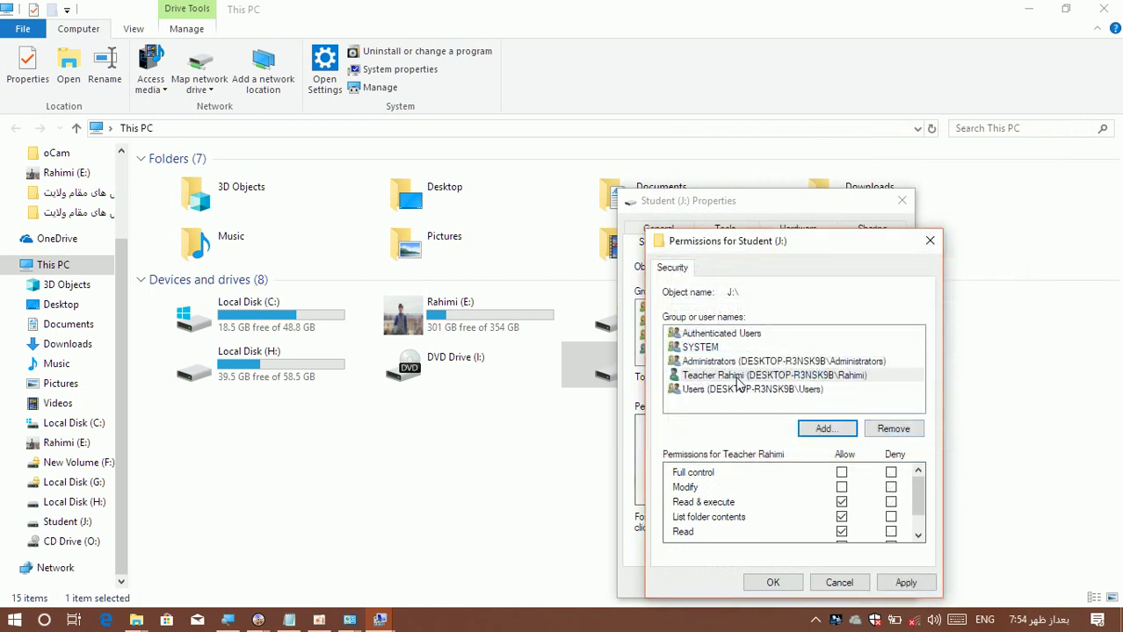
pyautogui.click(738, 380)
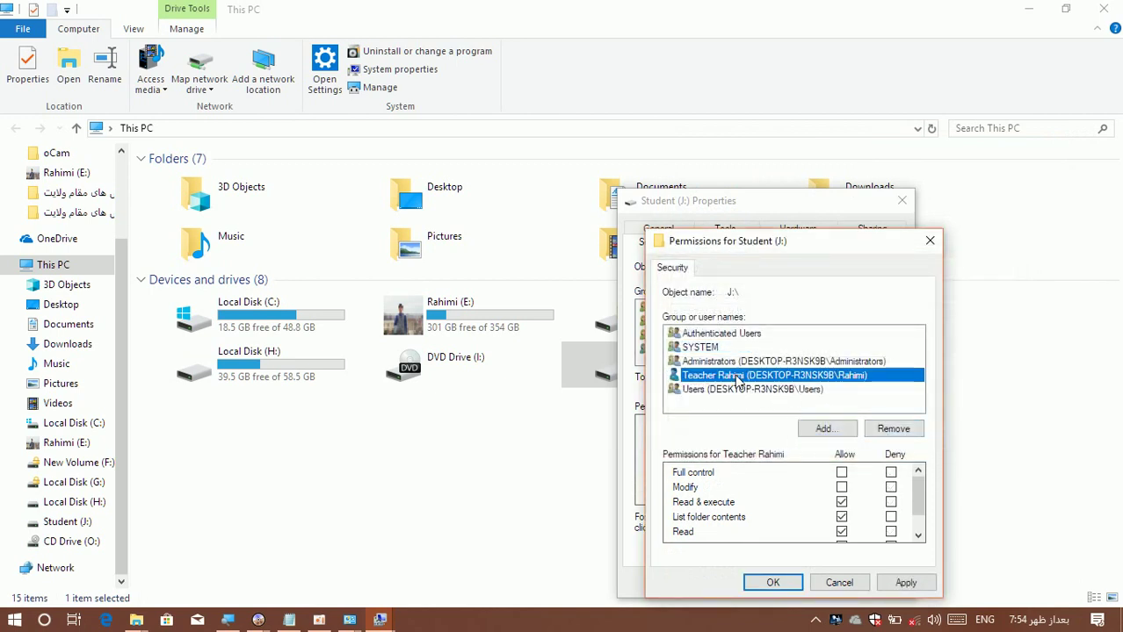
pyautogui.click(841, 474)
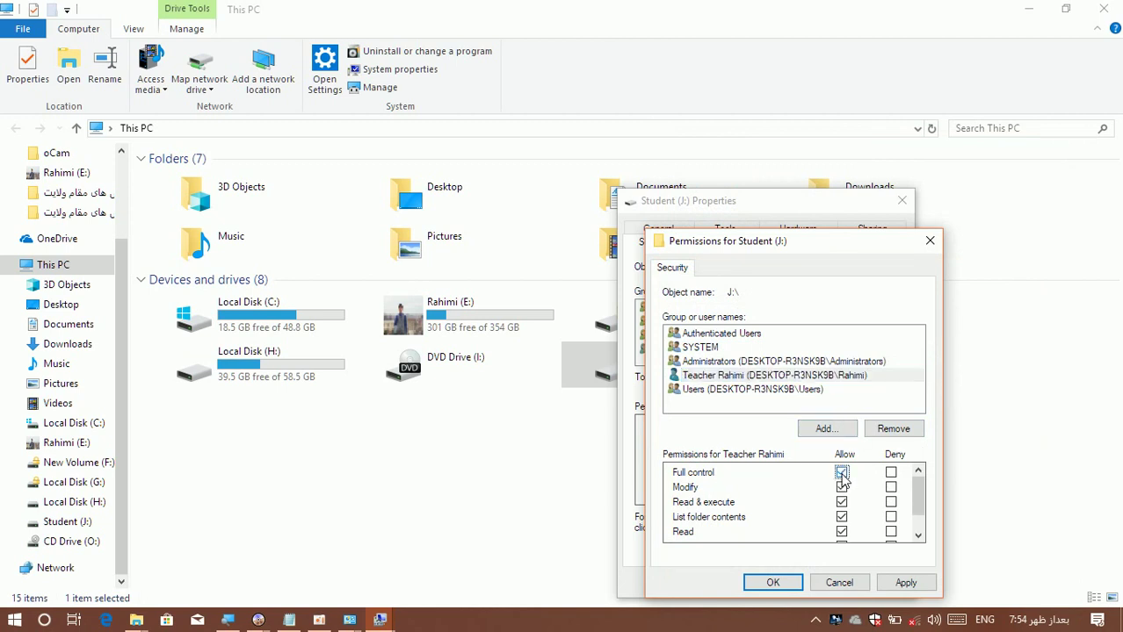
# Try to apply the permissions past the access-denied errors, then cancel and close Student (J:) Properties.
pyautogui.click(789, 590)
pyautogui.click(624, 395)
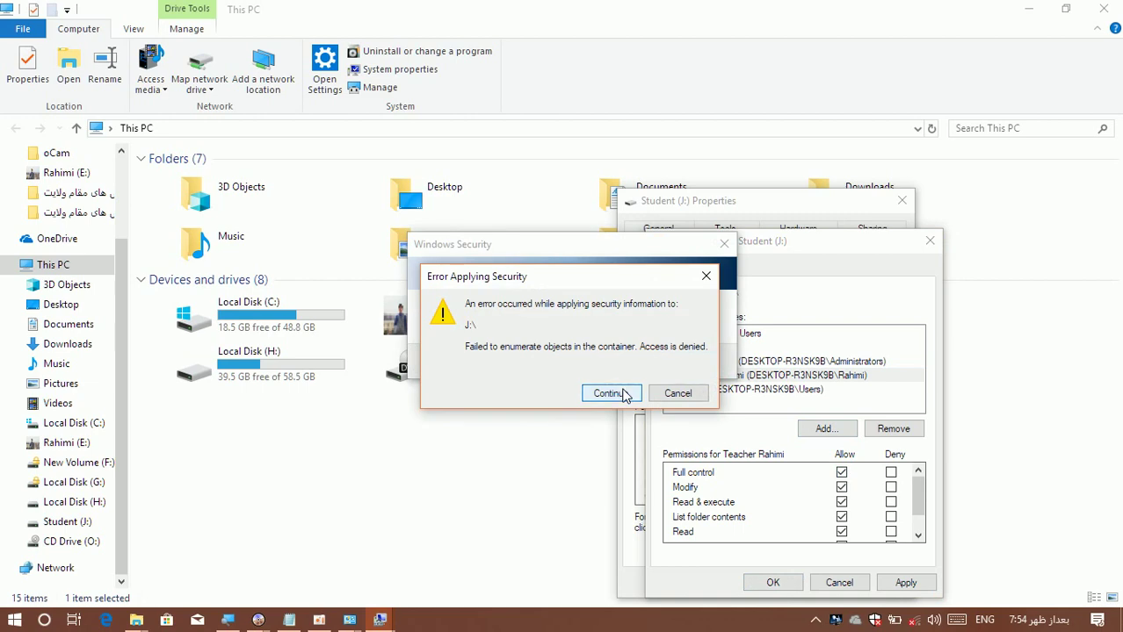
pyautogui.click(624, 394)
pyautogui.click(606, 374)
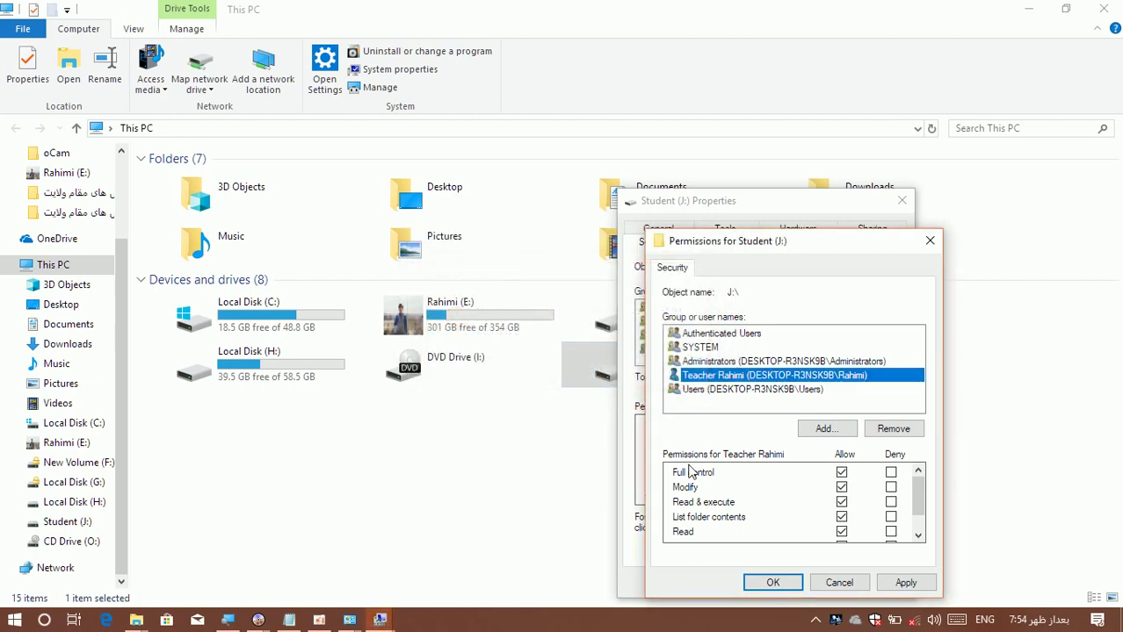
pyautogui.click(770, 584)
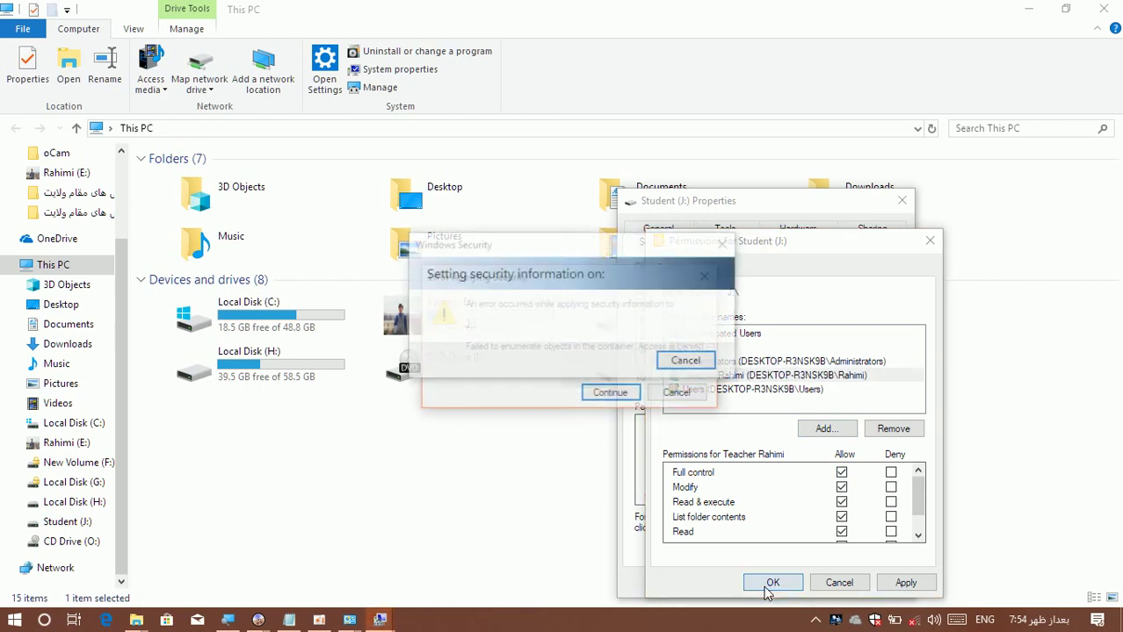
pyautogui.click(619, 394)
pyautogui.click(606, 373)
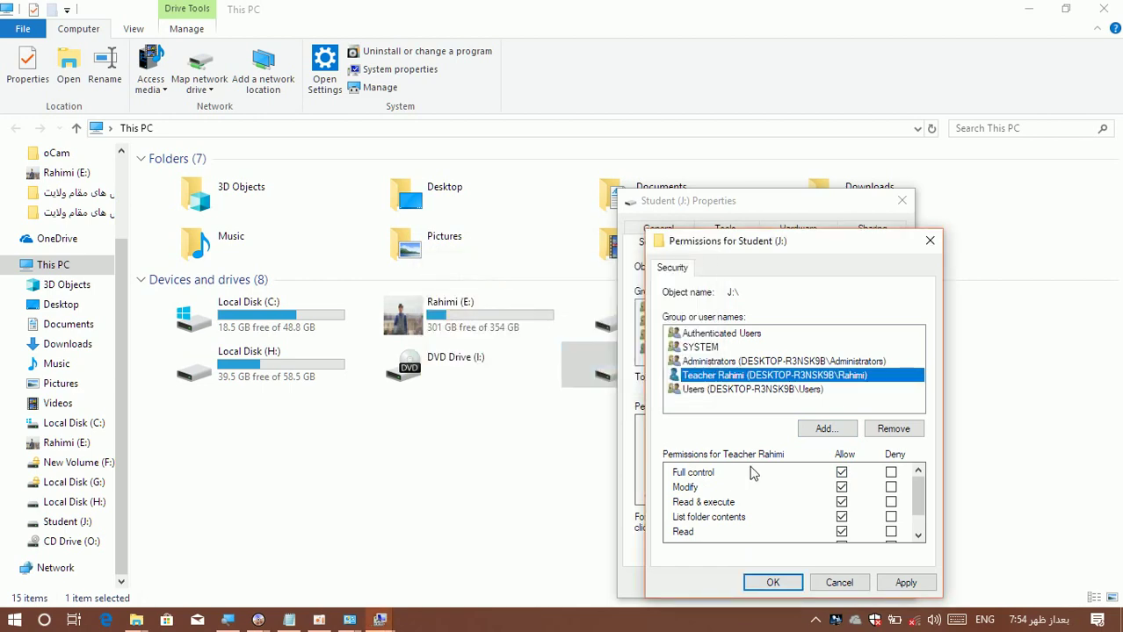
pyautogui.click(845, 583)
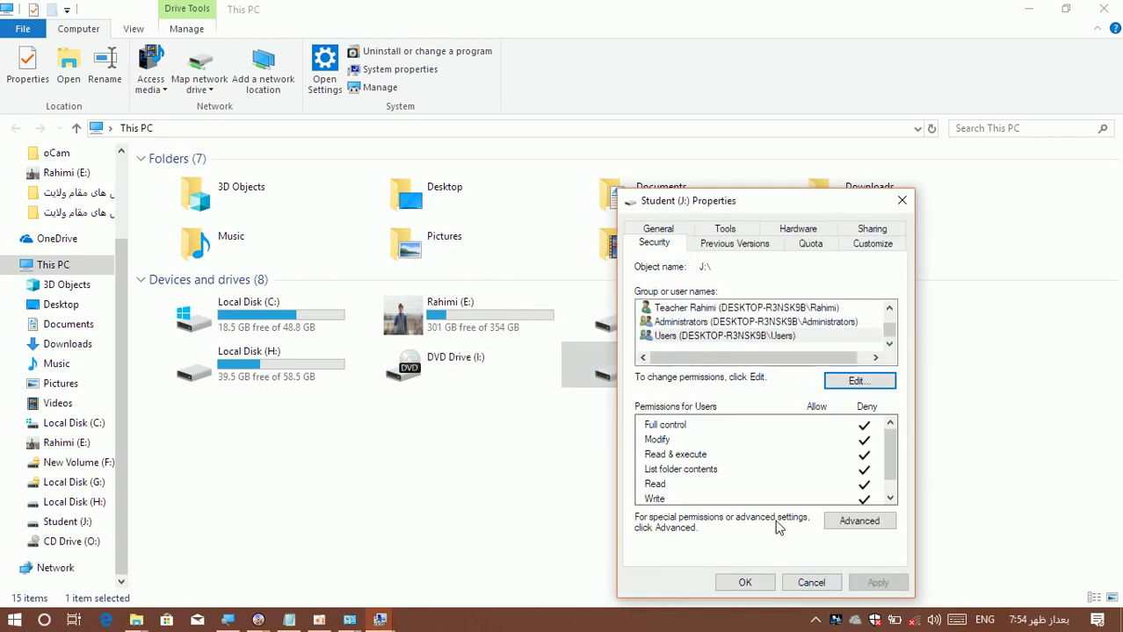
pyautogui.click(584, 370)
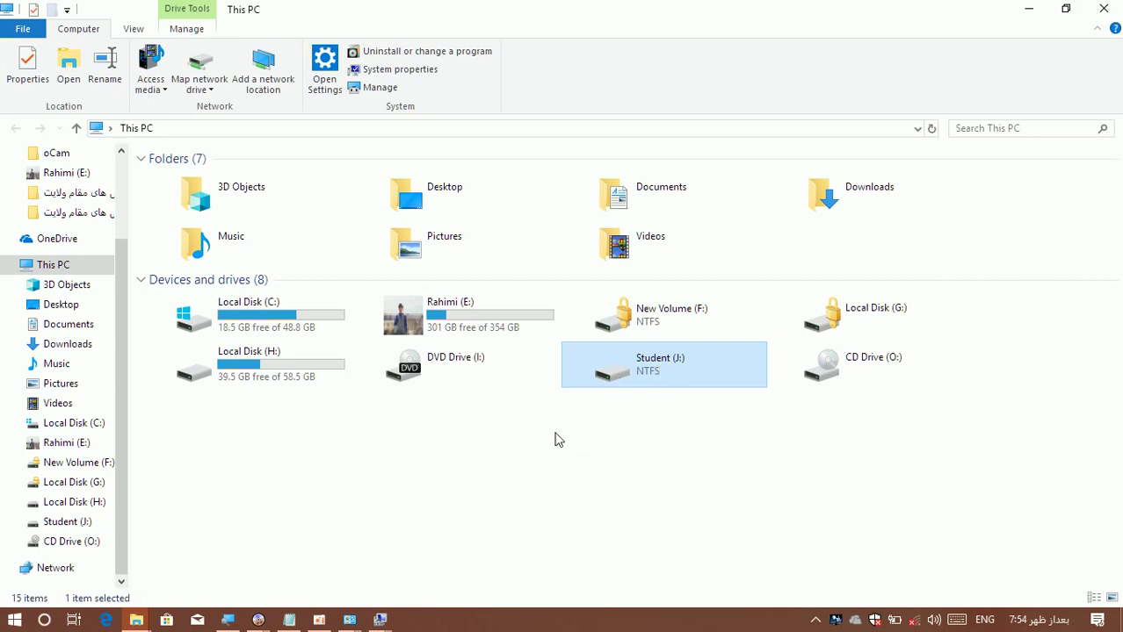
# Close This PC and the leftover dialog, then open Student (J:) Properties from Disk Management.
pyautogui.click(1103, 9)
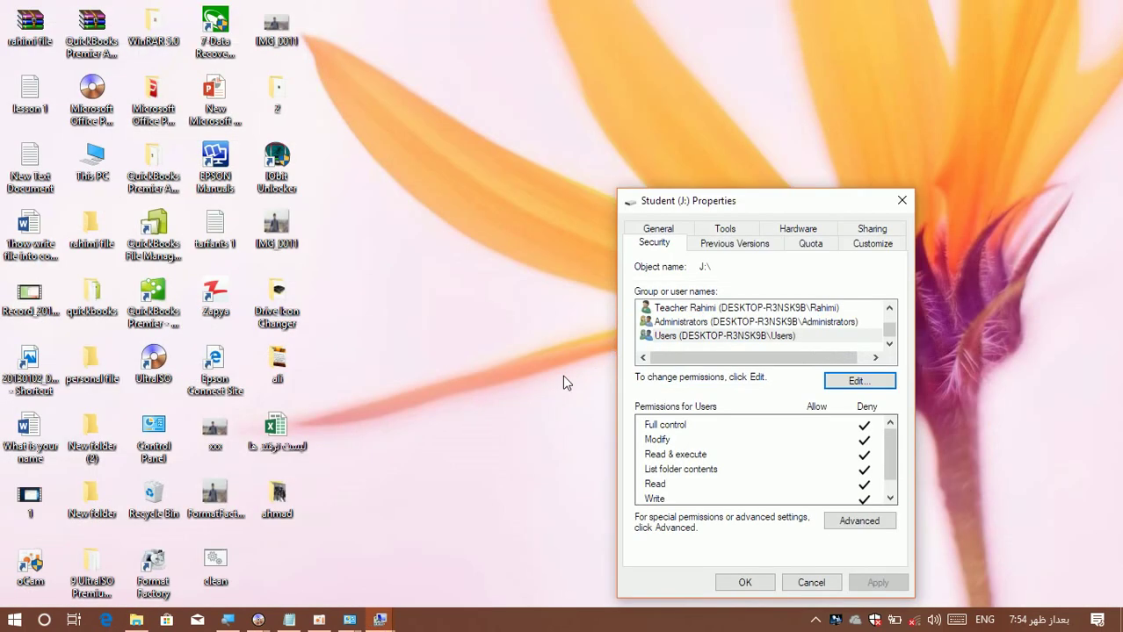
pyautogui.moveTo(351, 624)
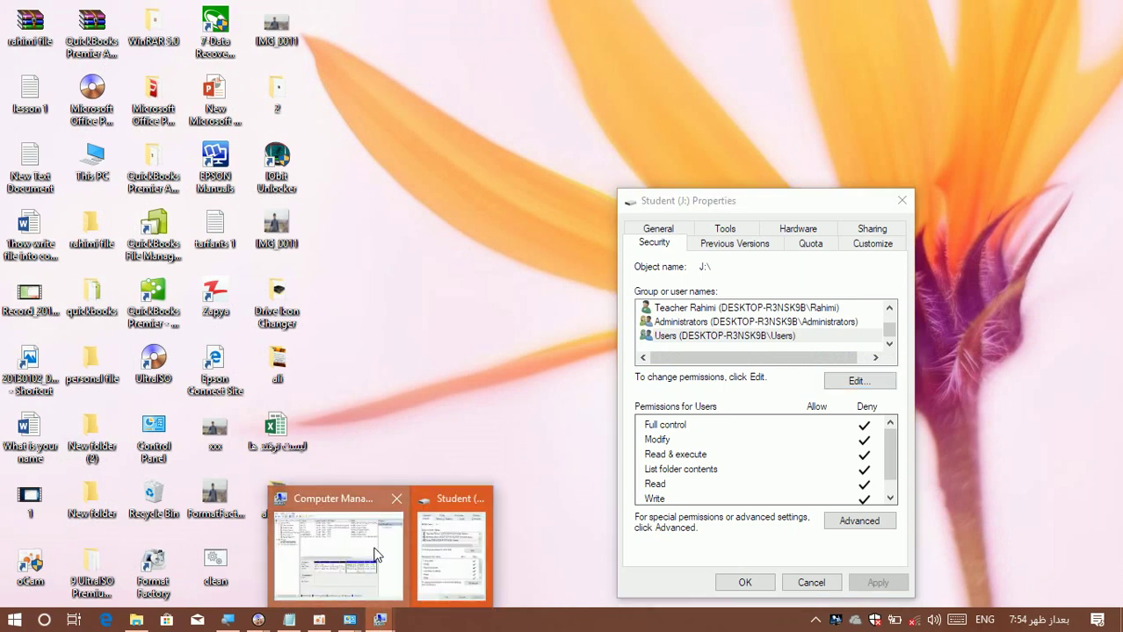
pyautogui.click(333, 576)
pyautogui.click(902, 202)
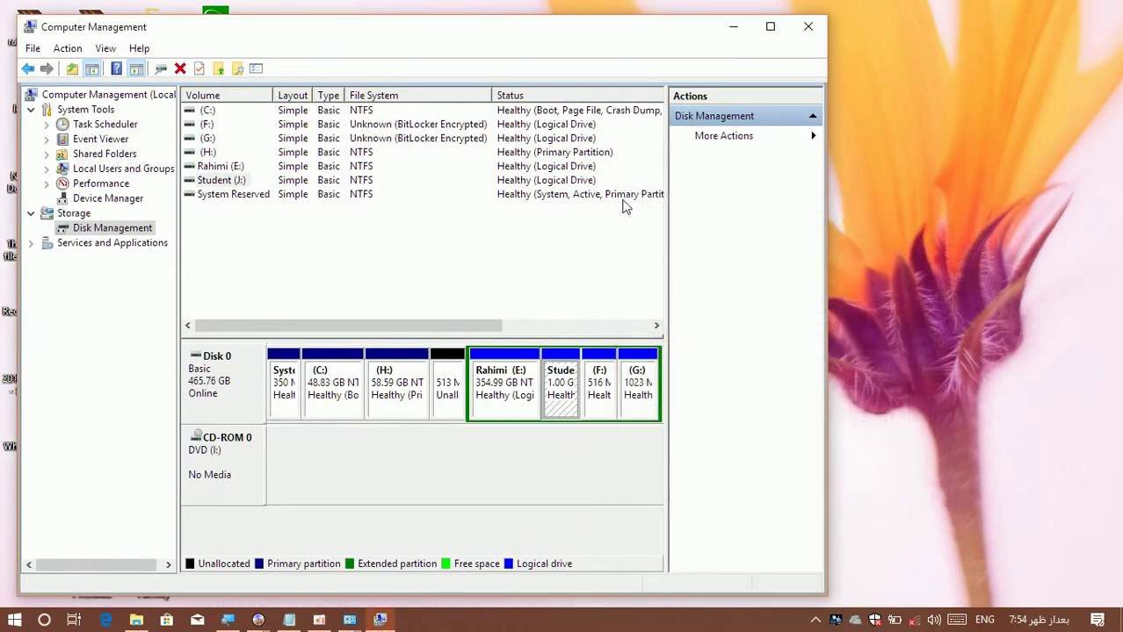
pyautogui.rightClick(555, 379)
pyautogui.click(578, 543)
# Review Security and Previous Versions, set the drive's folder type to General items, and close Computer Management.
pyautogui.click(665, 230)
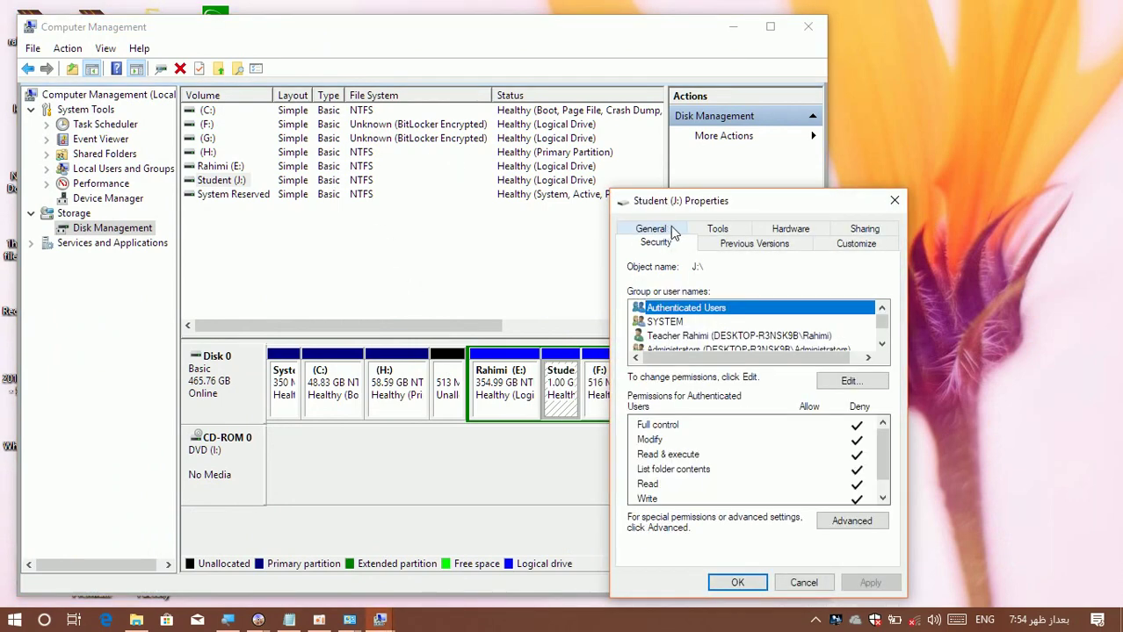
pyautogui.click(719, 245)
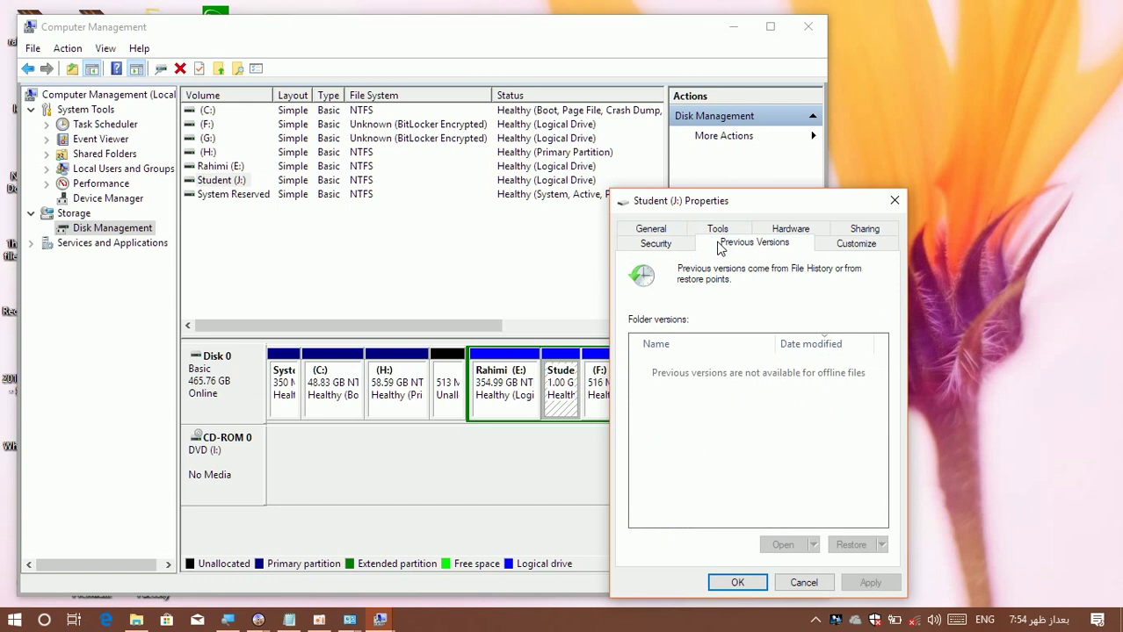
pyautogui.click(852, 246)
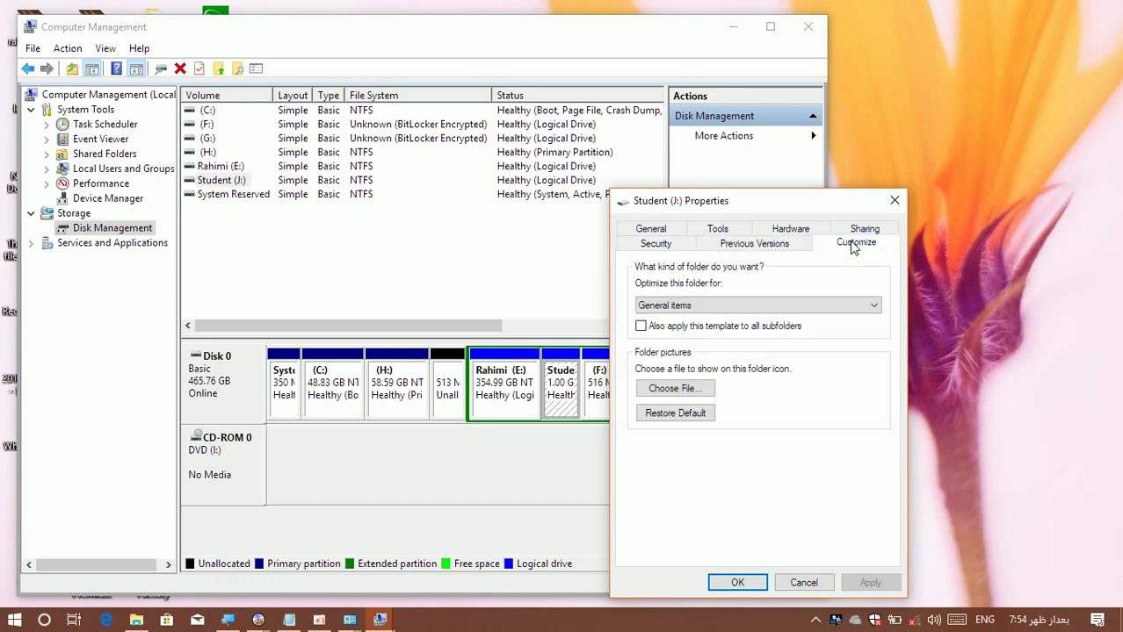
pyautogui.click(681, 308)
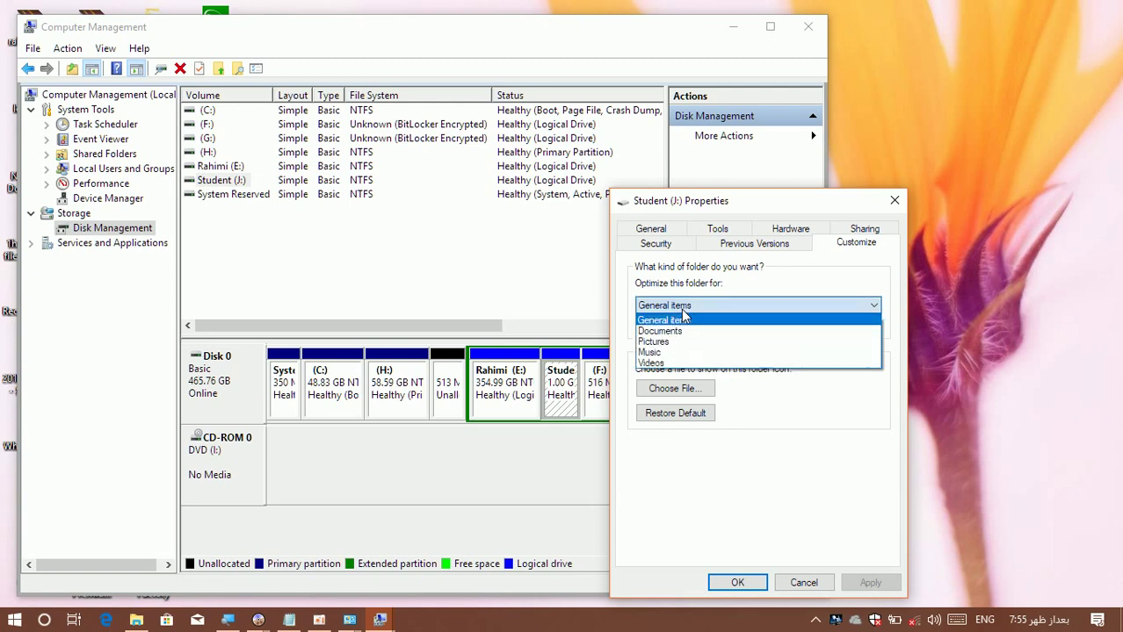
pyautogui.click(679, 308)
pyautogui.click(680, 309)
pyautogui.click(682, 357)
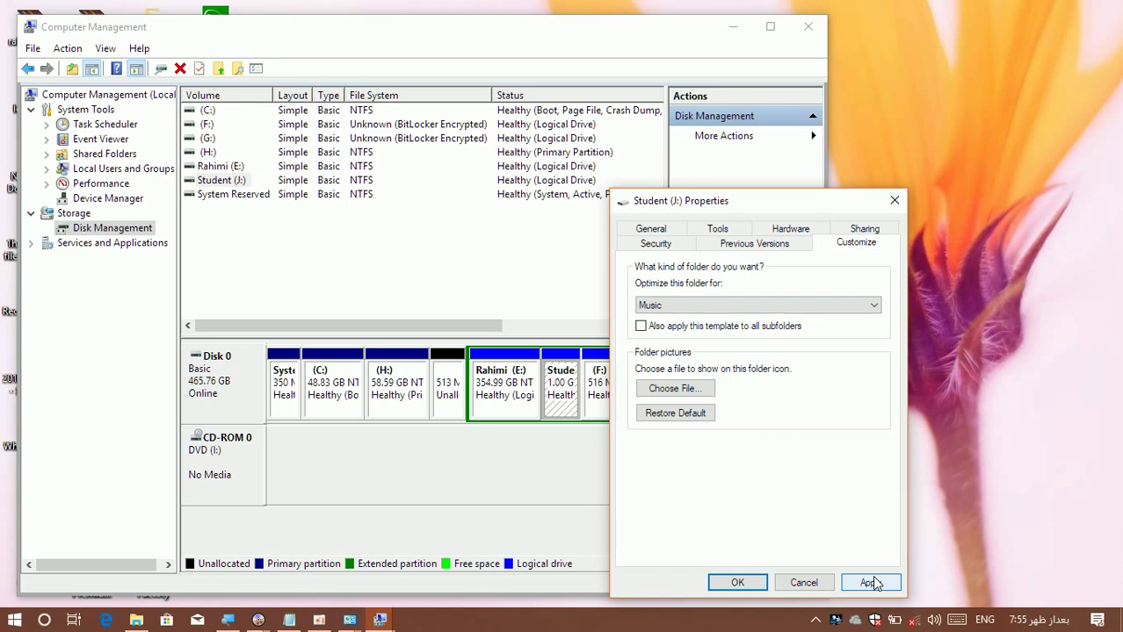
pyautogui.click(684, 311)
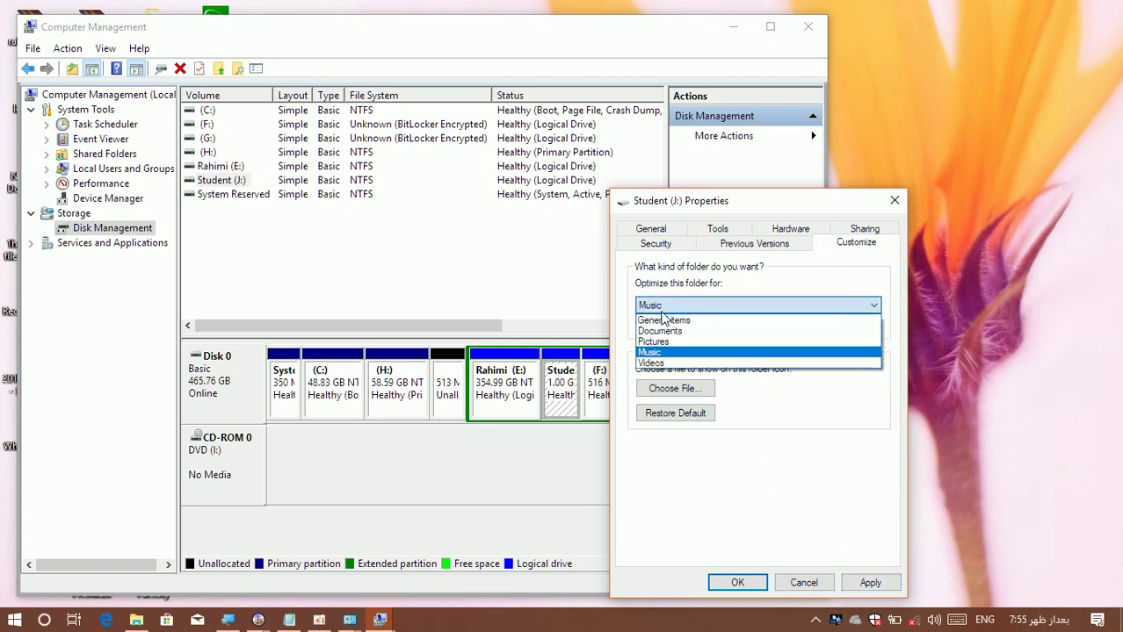
pyautogui.click(663, 319)
pyautogui.click(745, 583)
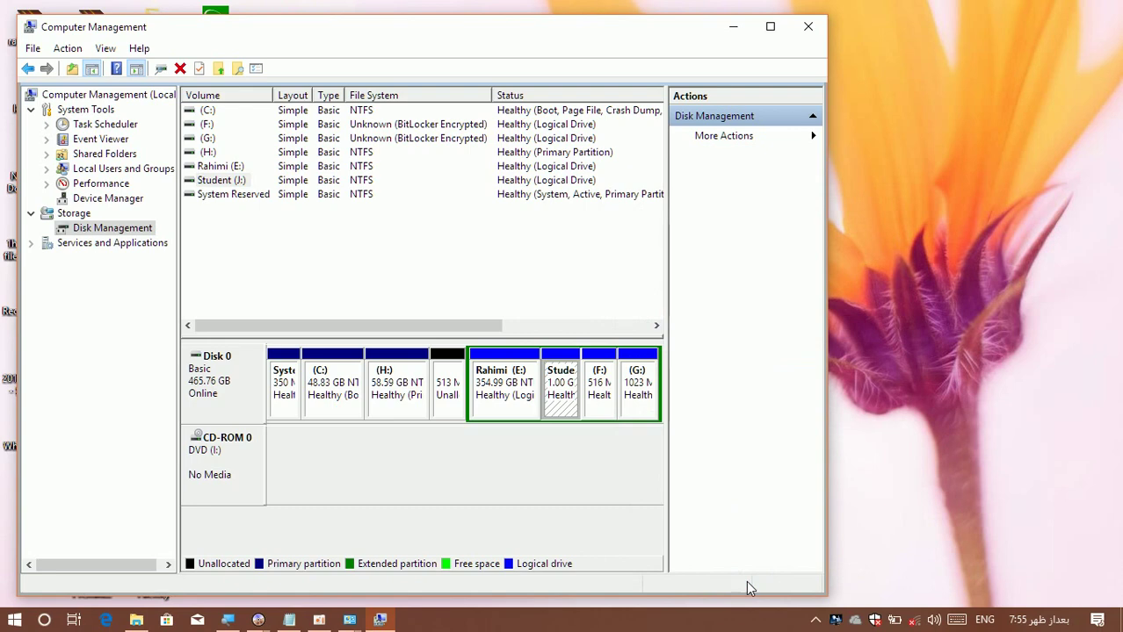
pyautogui.click(808, 27)
# Minimise the oCam recorder and show Device Manager's hardware list in Computer Management.
pyautogui.click(318, 621)
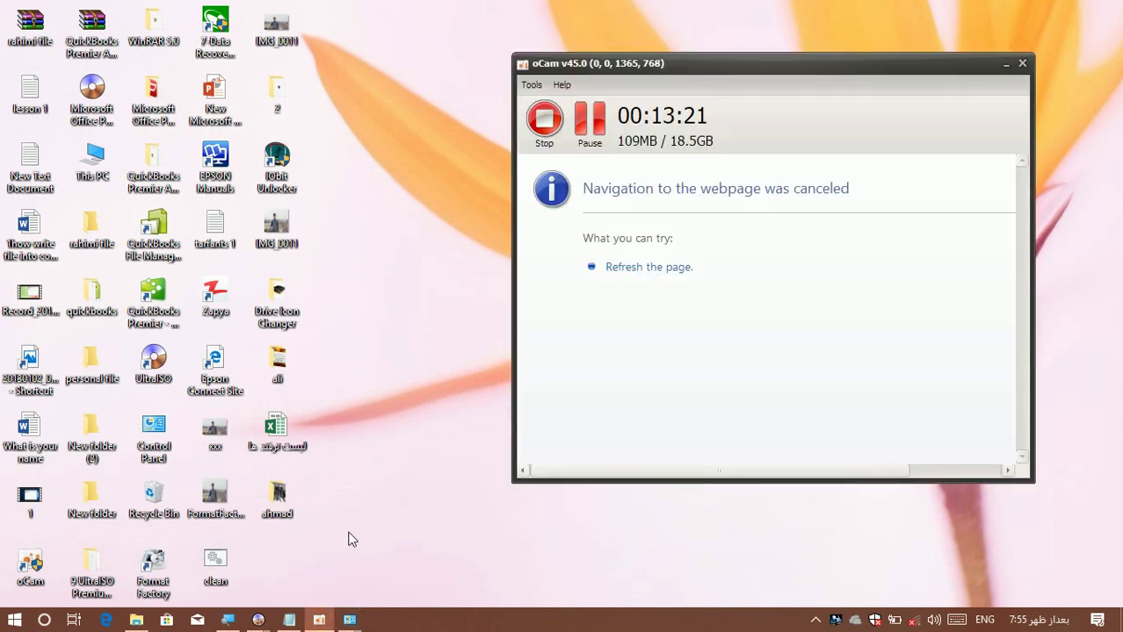
pyautogui.click(589, 121)
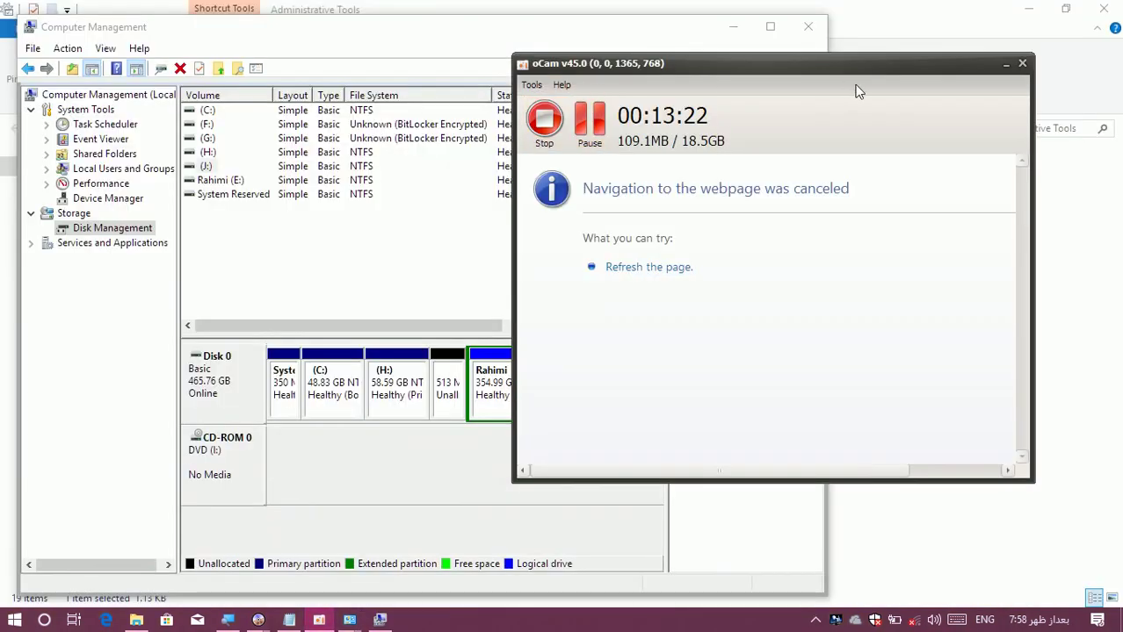
pyautogui.click(1007, 63)
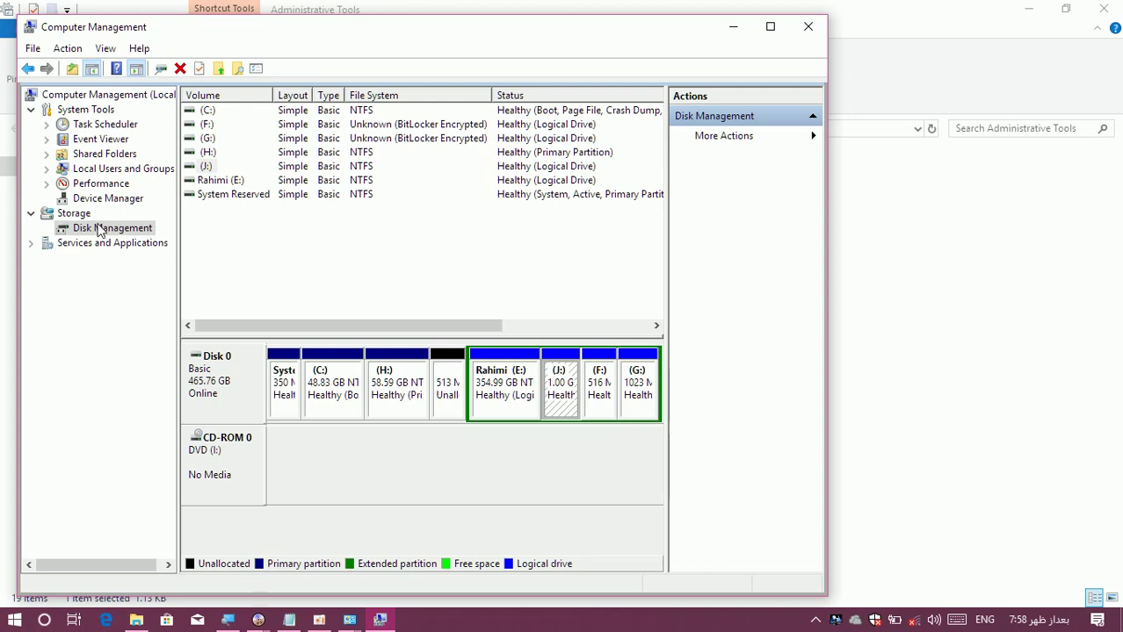
pyautogui.click(83, 199)
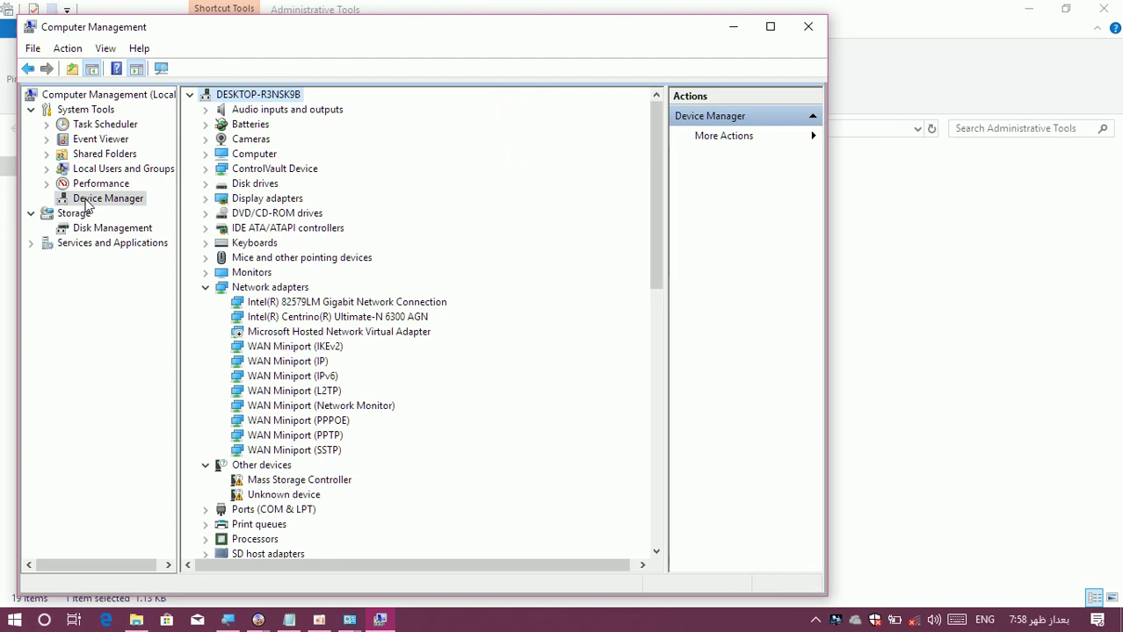
# Open Resource Monitor from Performance, check its CPU, Memory, Disk and Network tabs, then close it.
pyautogui.click(90, 187)
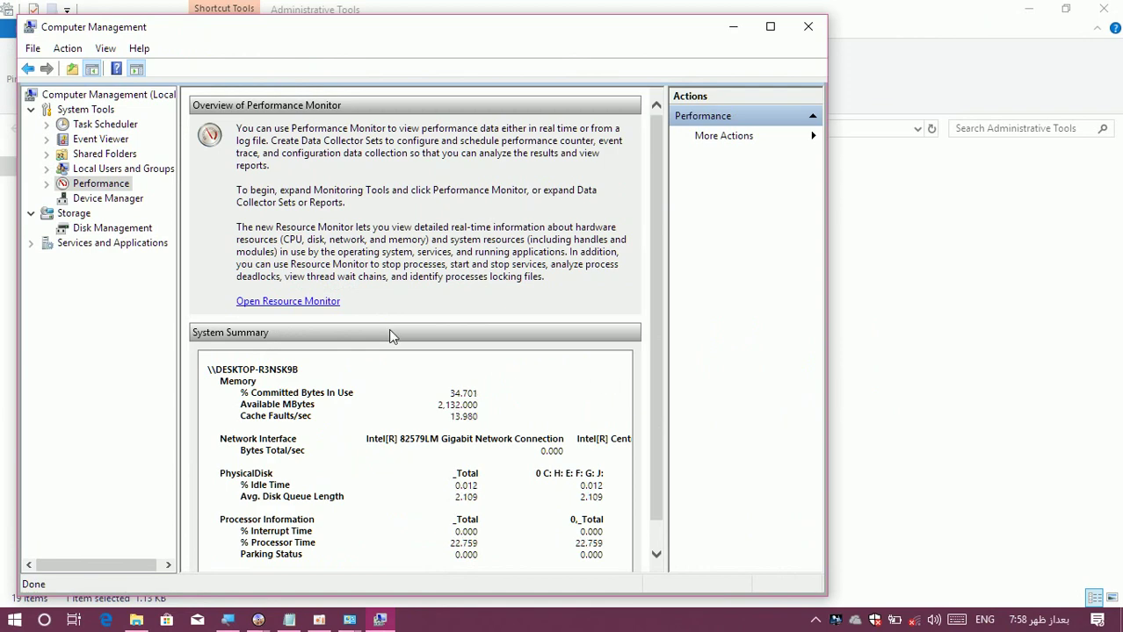
pyautogui.click(290, 302)
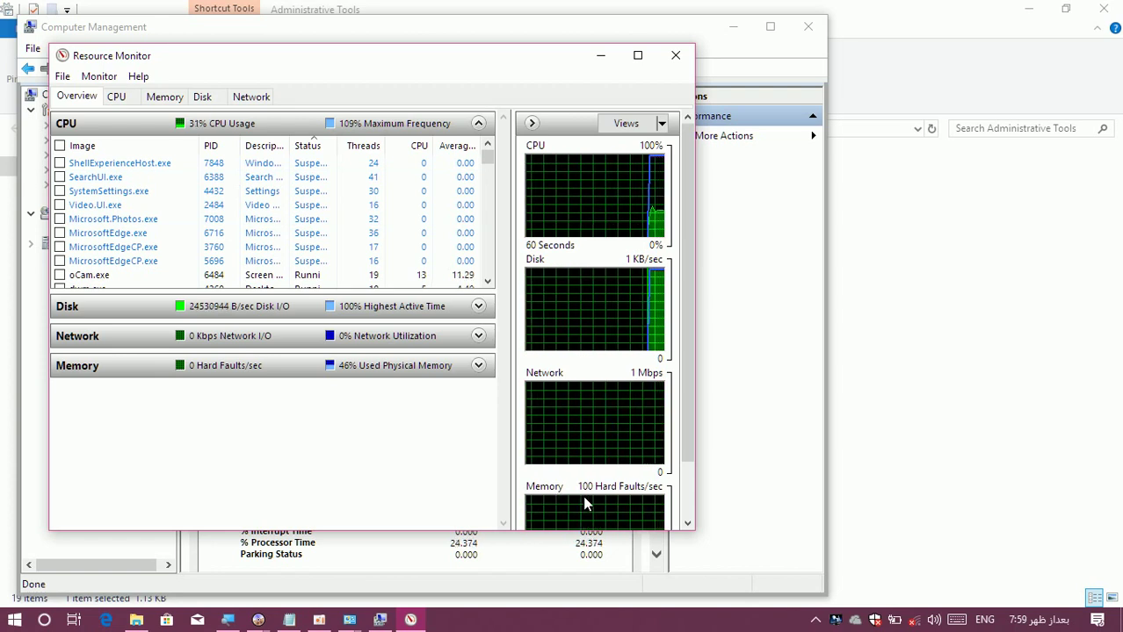
pyautogui.click(120, 97)
pyautogui.click(168, 101)
pyautogui.click(202, 100)
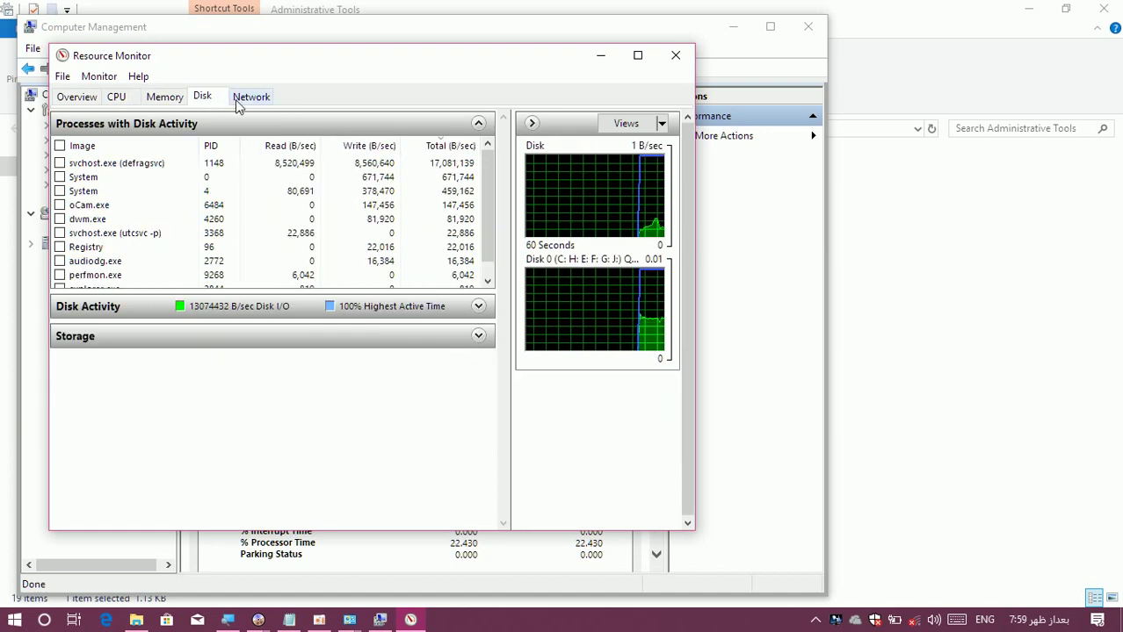
pyautogui.click(239, 103)
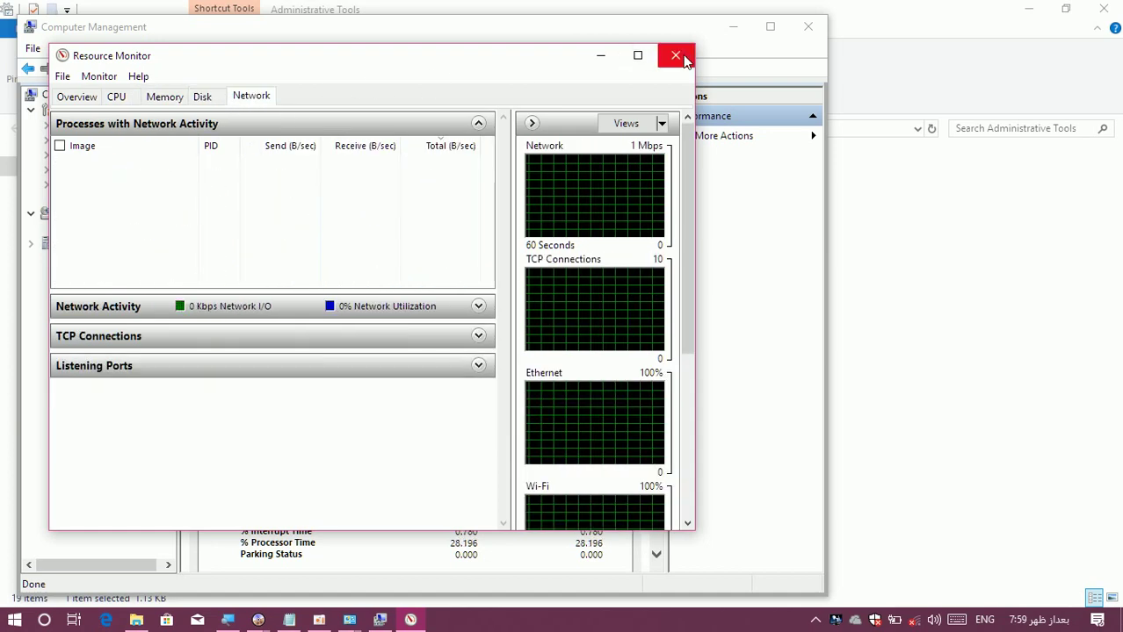
pyautogui.click(675, 55)
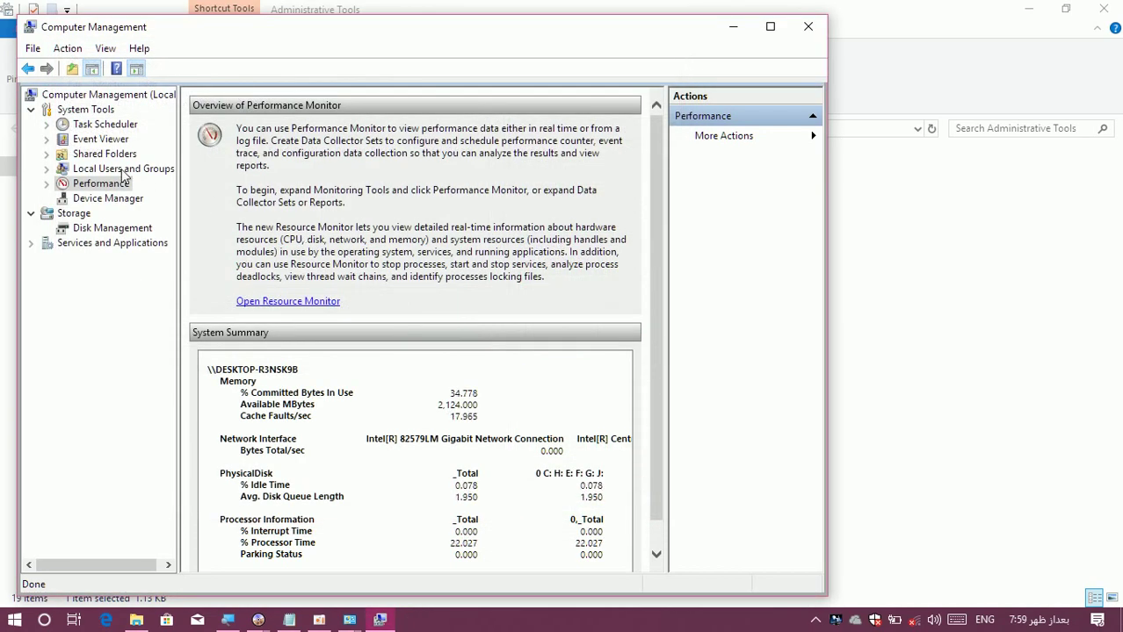
# List the local user accounts and open WDAGUtilityAccount's Properties.
pyautogui.doubleClick(87, 168)
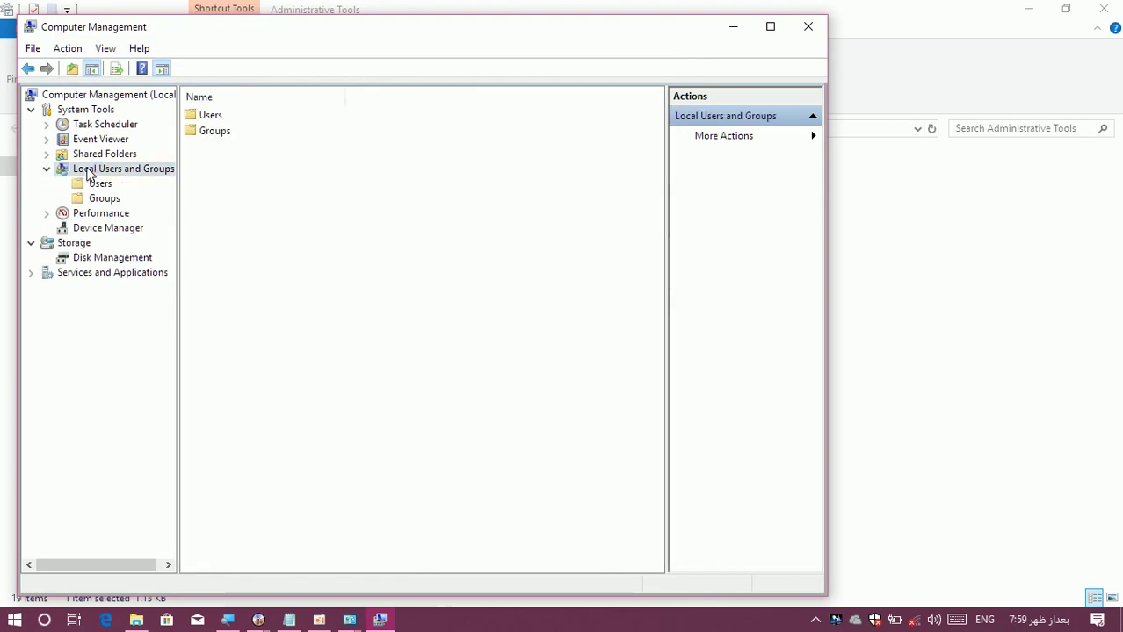
pyautogui.doubleClick(204, 115)
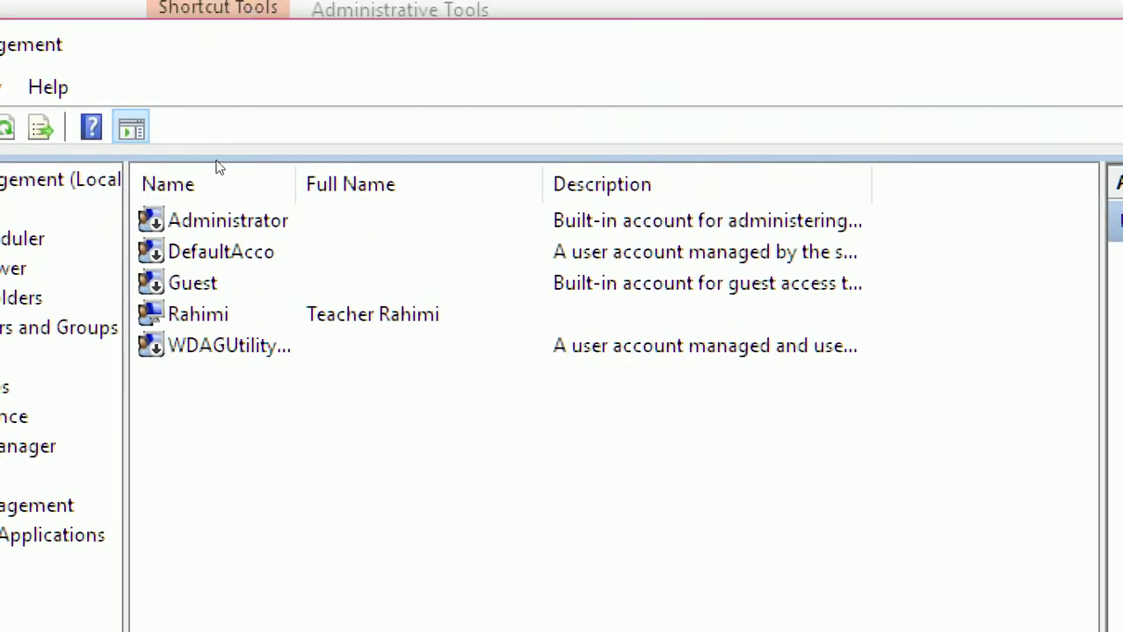
pyautogui.press('r')
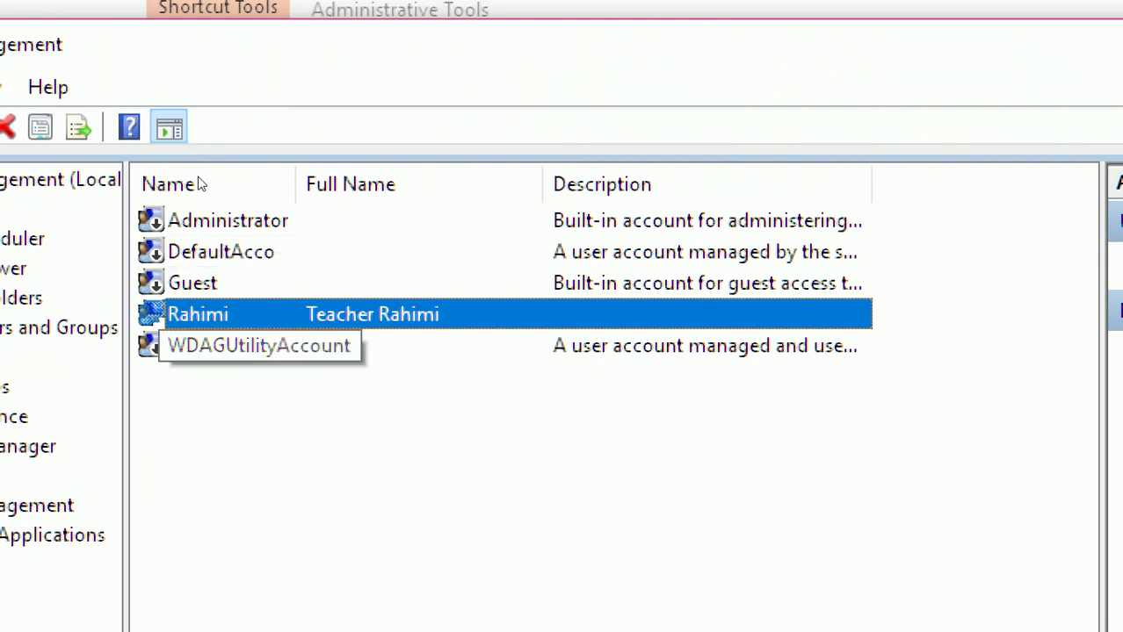
pyautogui.press('Down')
pyautogui.hotkey('shift', 'F10')
pyautogui.press('Down')
pyautogui.press('Down')
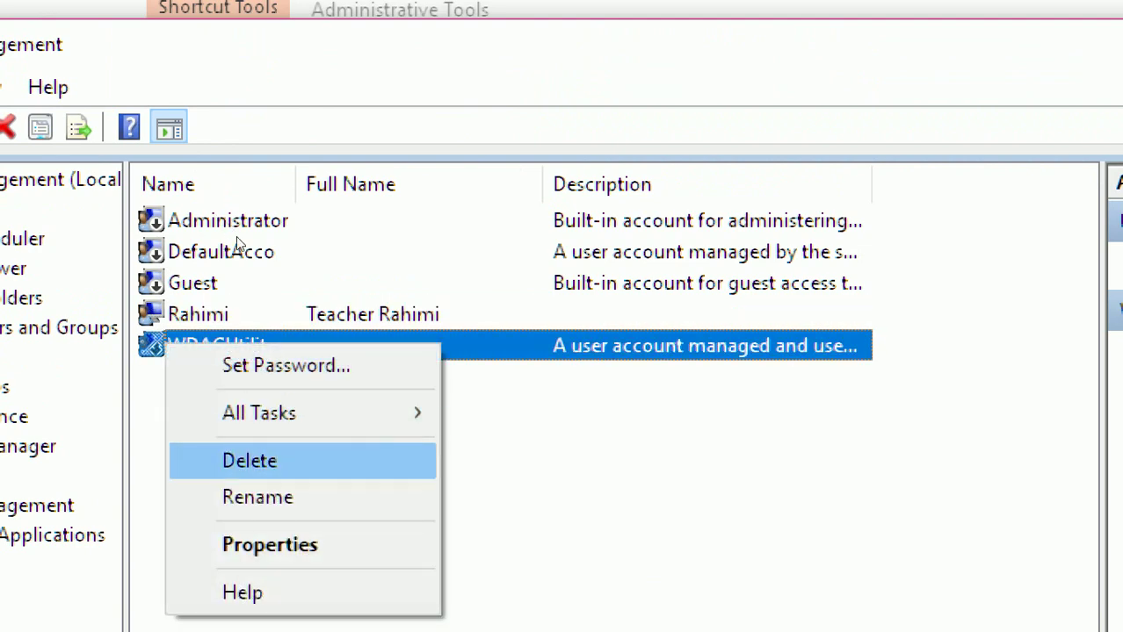
pyautogui.press('Down')
pyautogui.press('Down')
pyautogui.press('Up')
pyautogui.press('Up')
pyautogui.press('Up')
pyautogui.press('Down')
pyautogui.press('Down')
pyautogui.press('Down')
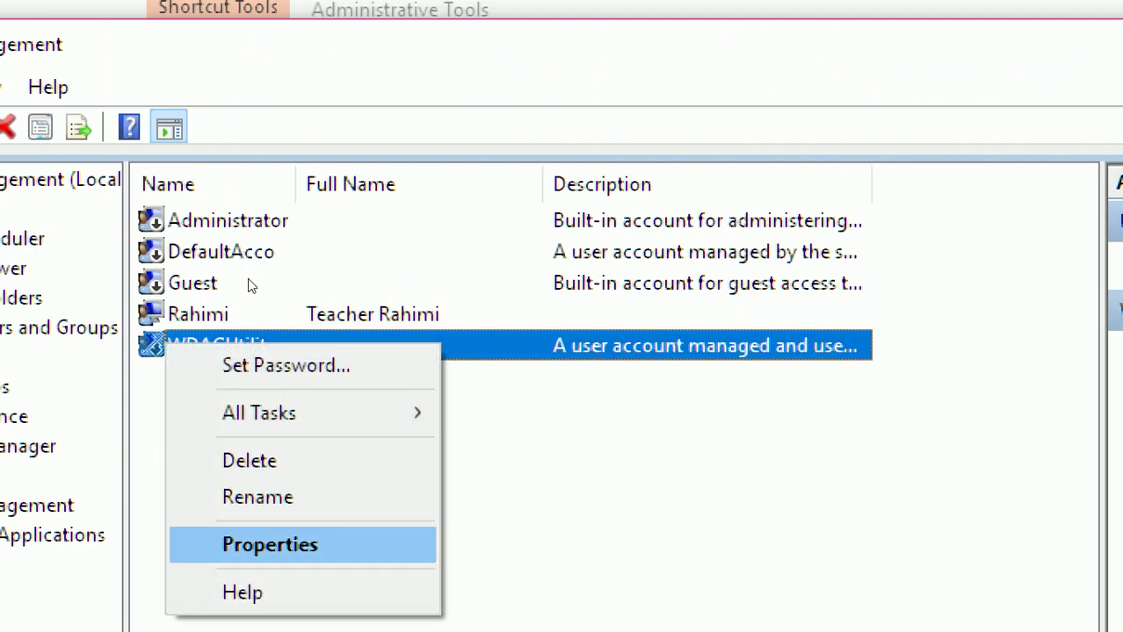
pyautogui.press('Return')
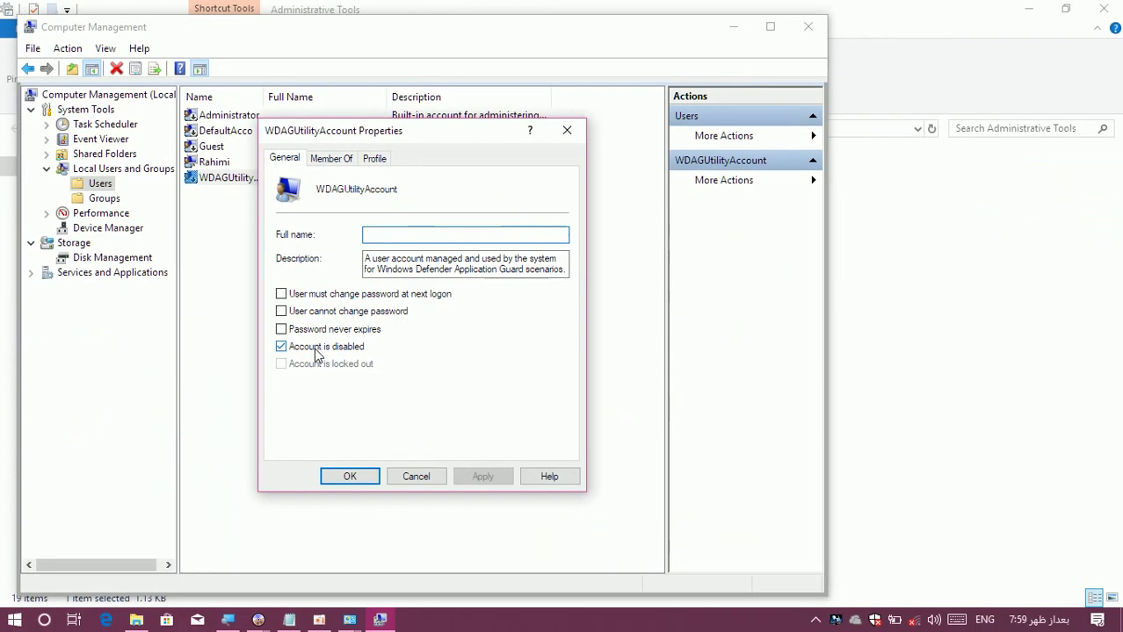
# Close the account properties and switch to the Shared Folders overview.
pyautogui.click(567, 130)
pyautogui.click(325, 232)
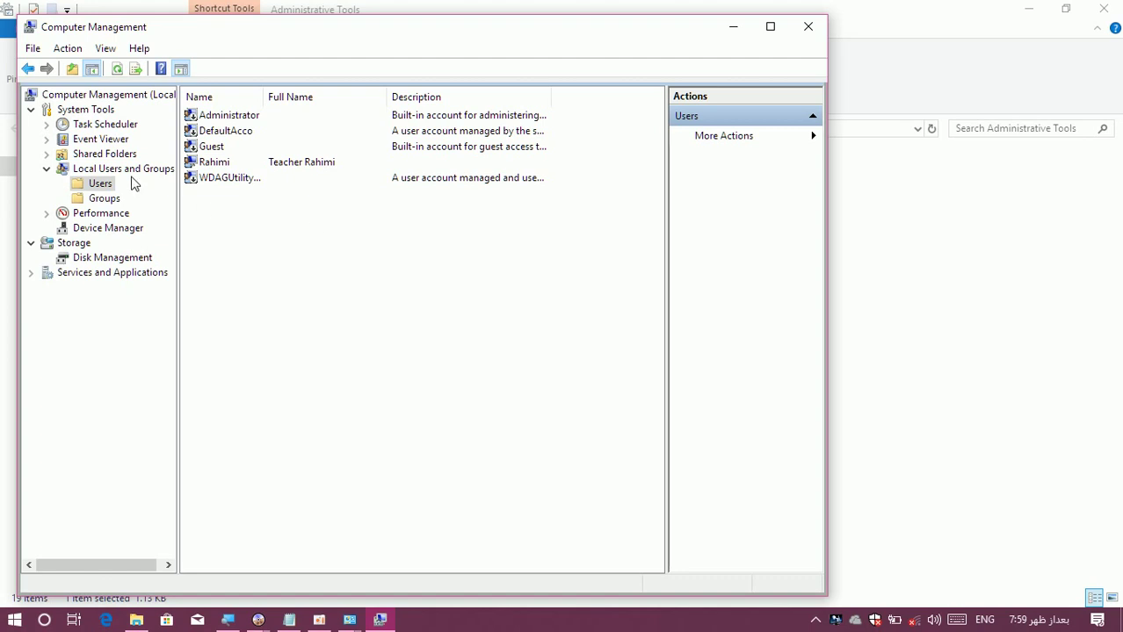
pyautogui.click(48, 171)
pyautogui.click(86, 158)
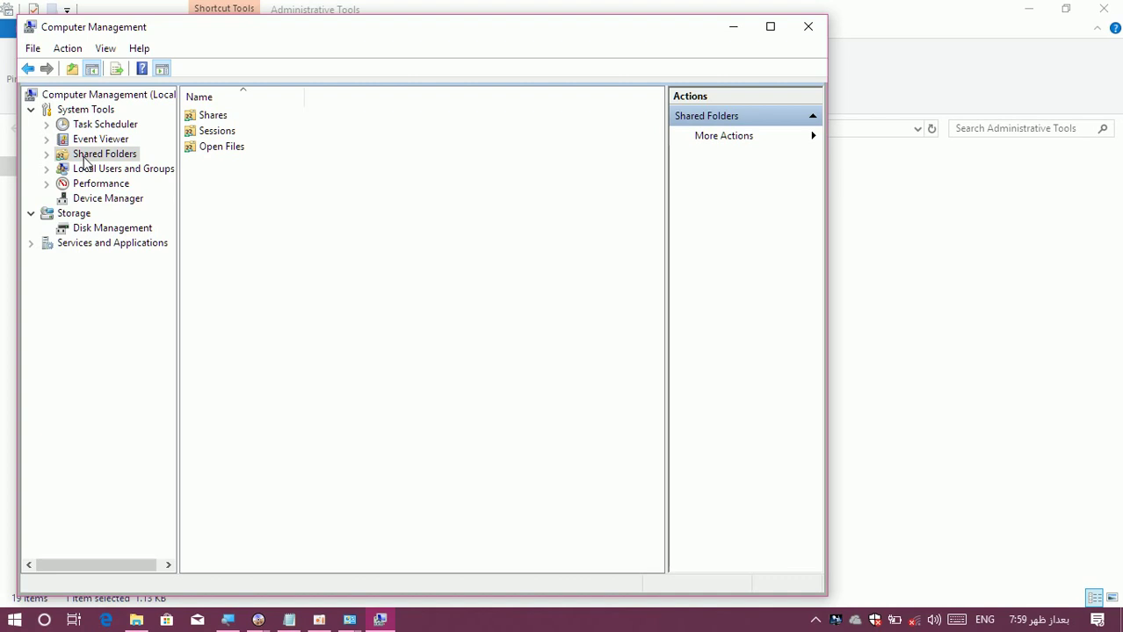
# View the Event Viewer overview, then the Task Scheduler summary reporting 0 tasks.
pyautogui.click(86, 144)
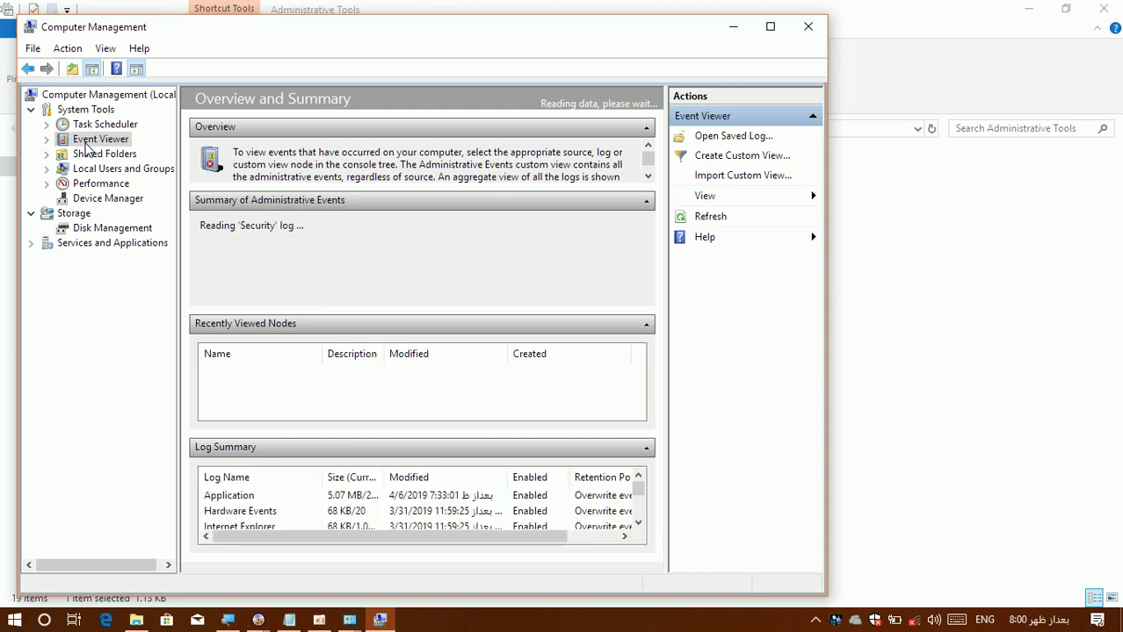
pyautogui.click(103, 125)
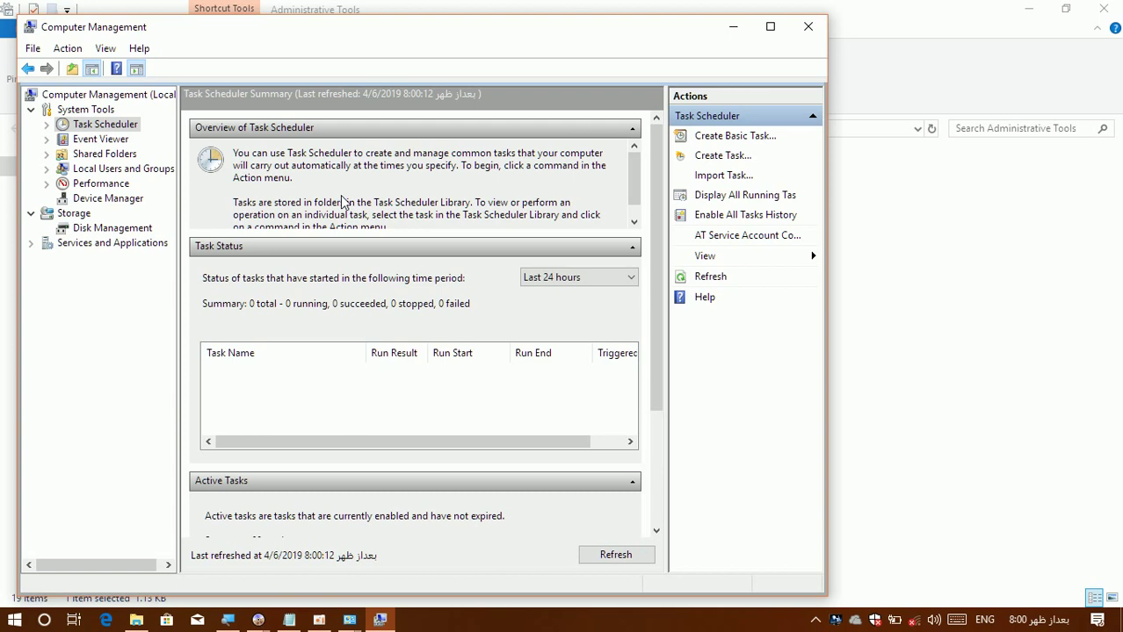
# Start a basic task with UltraISO, copied from the desktop shortcut, as name and description.
pyautogui.click(724, 142)
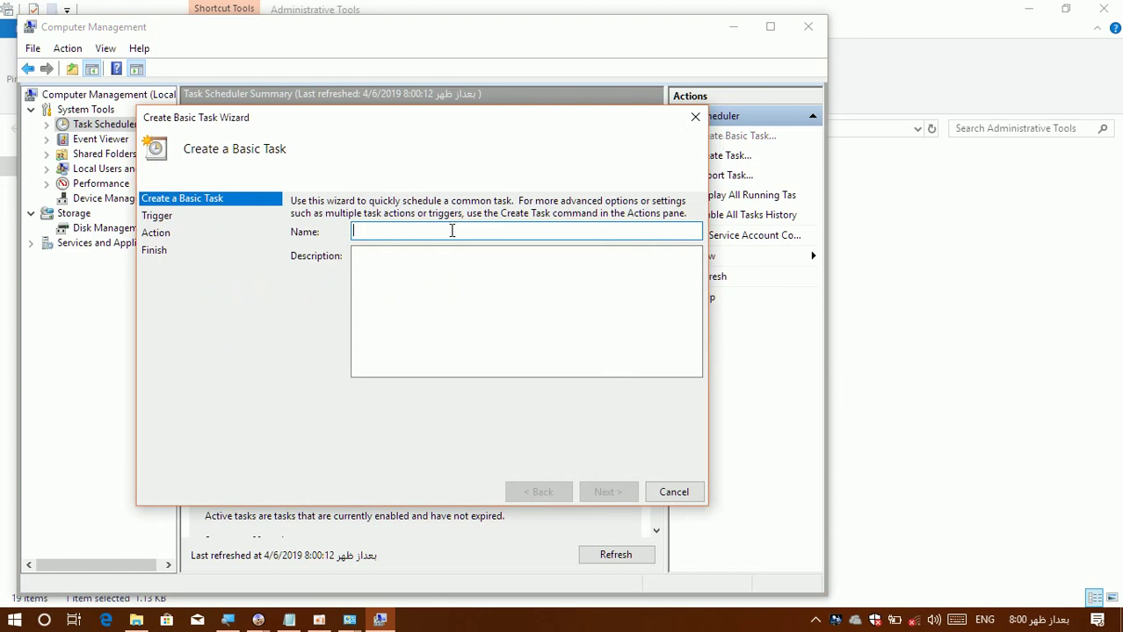
pyautogui.click(444, 272)
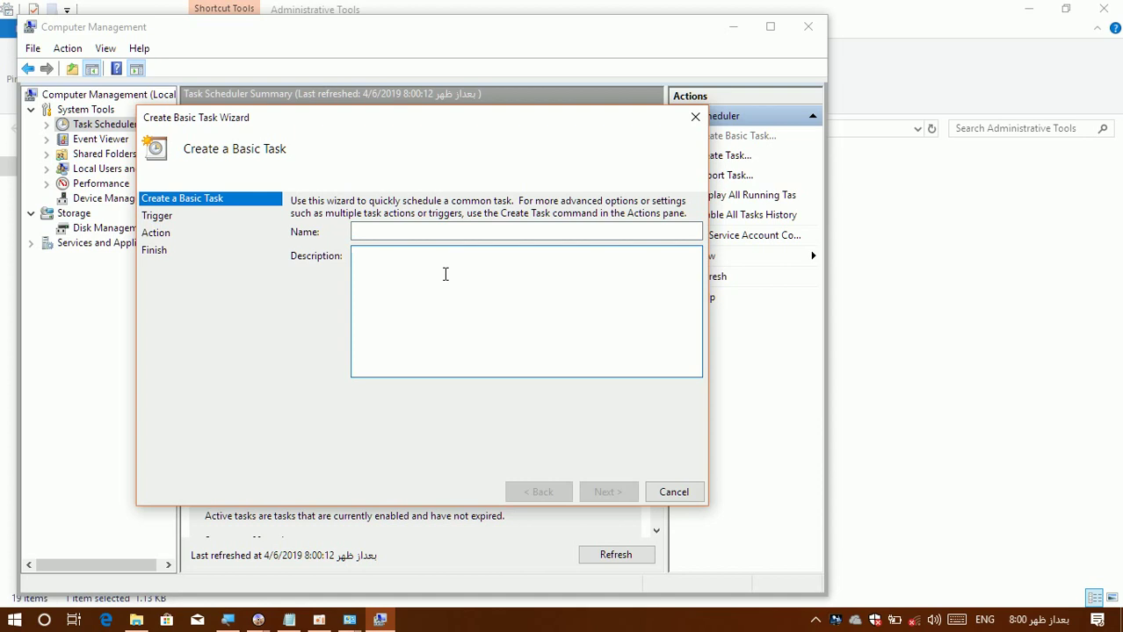
pyautogui.click(432, 232)
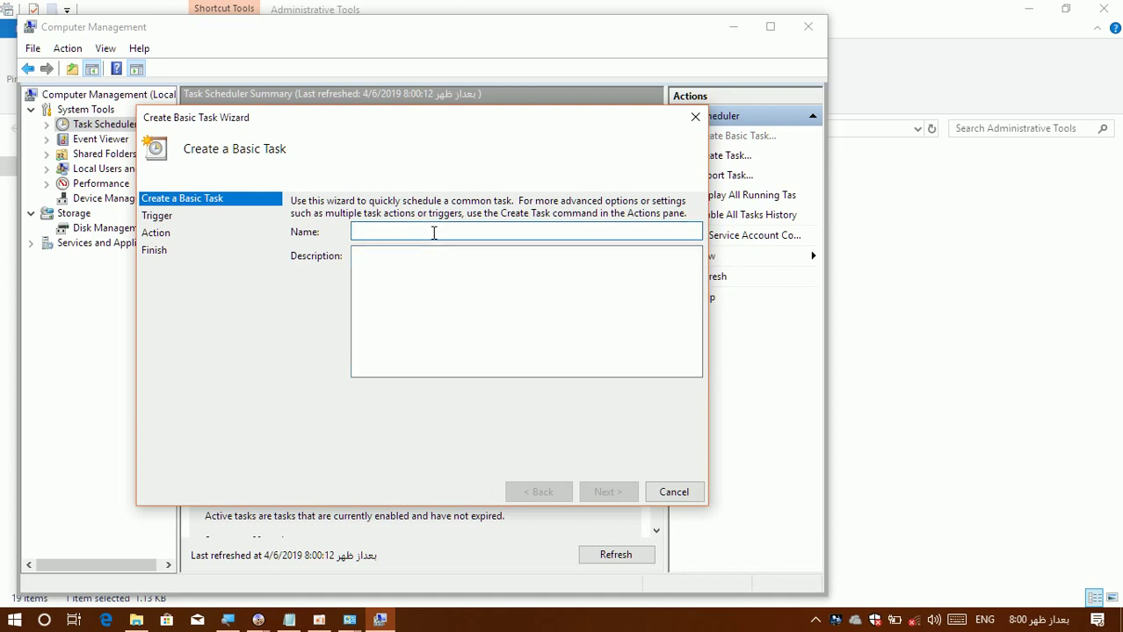
pyautogui.press('super+d')
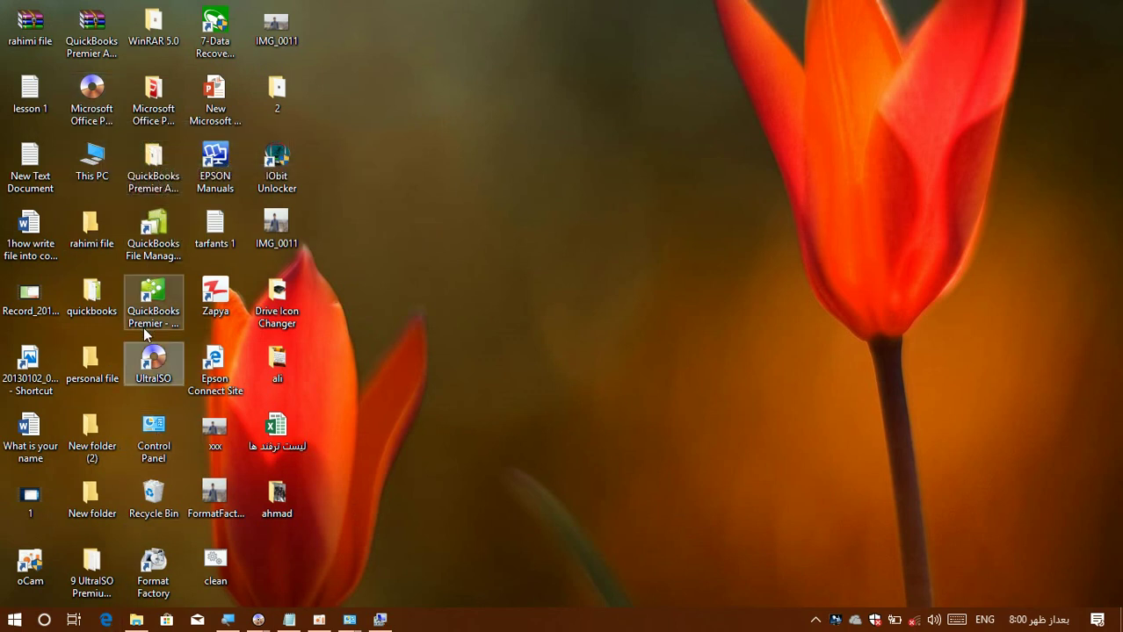
pyautogui.rightClick(154, 375)
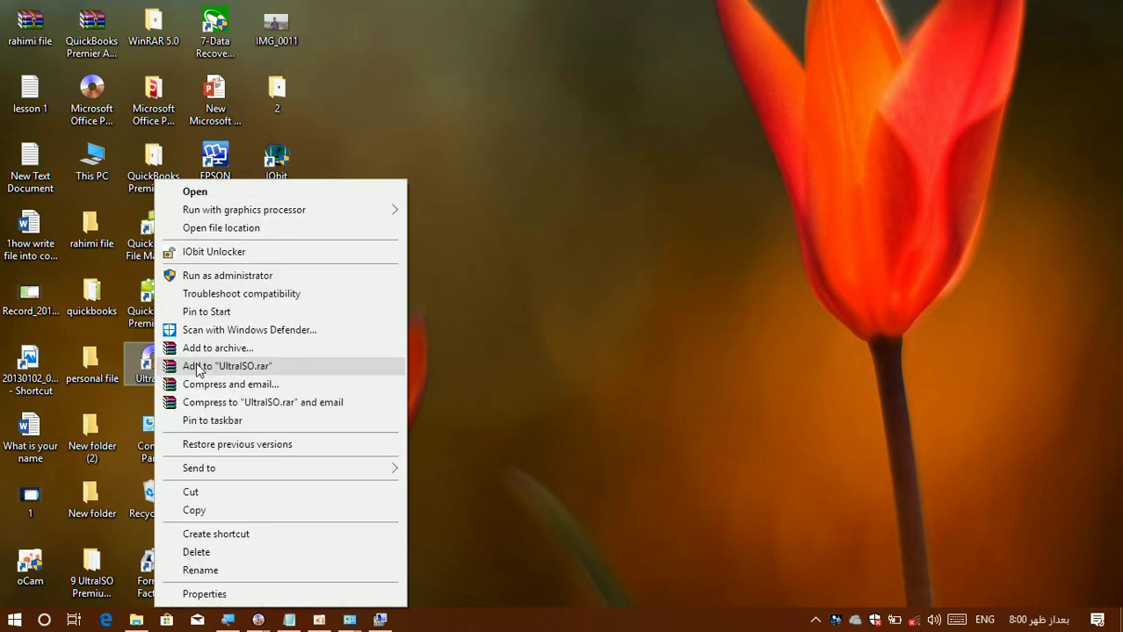
pyautogui.click(208, 576)
pyautogui.hotkey('ctrl', 'c')
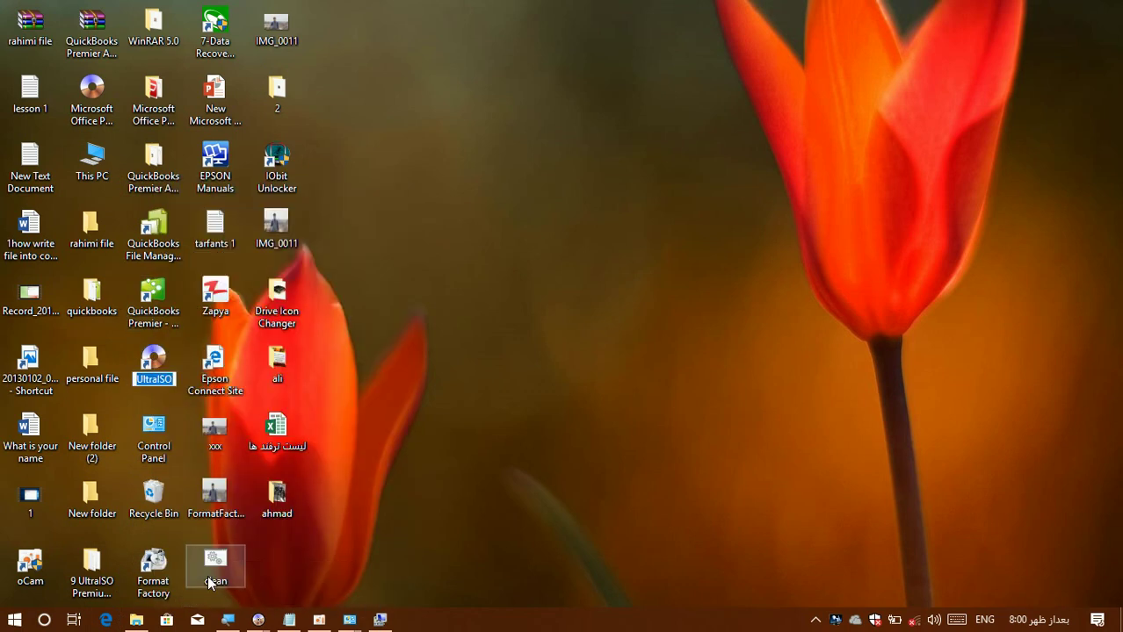
pyautogui.click(380, 620)
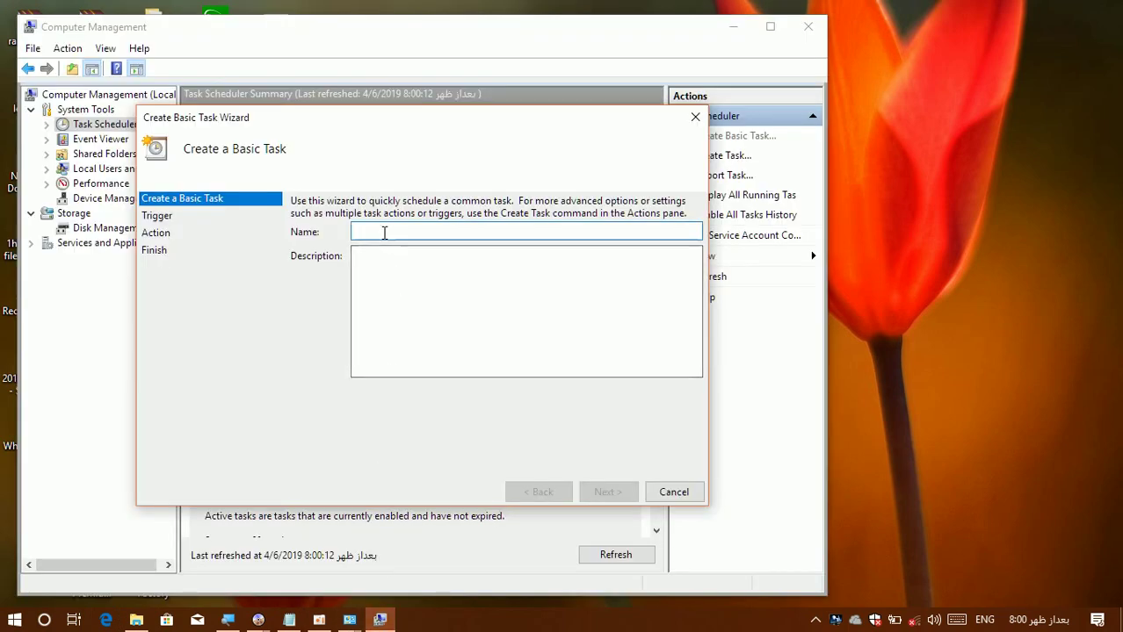
pyautogui.hotkey('ctrl', 'v')
pyautogui.click(396, 259)
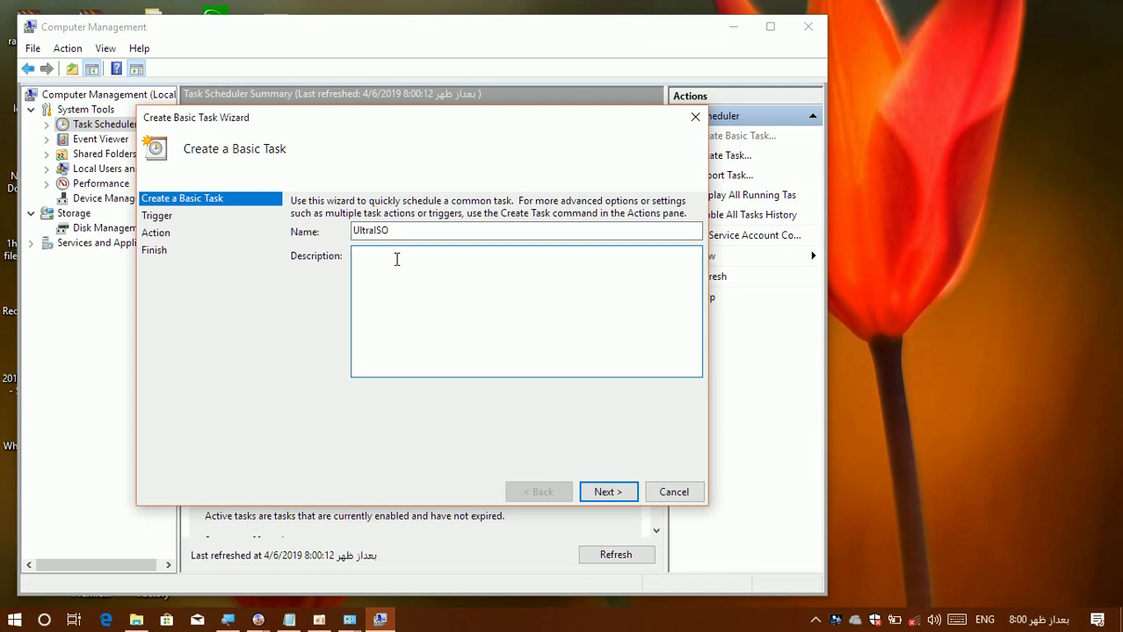
pyautogui.hotkey('ctrl', 'v')
# Set the task's trigger to Daily and raise the start time by one minute.
pyautogui.click(606, 492)
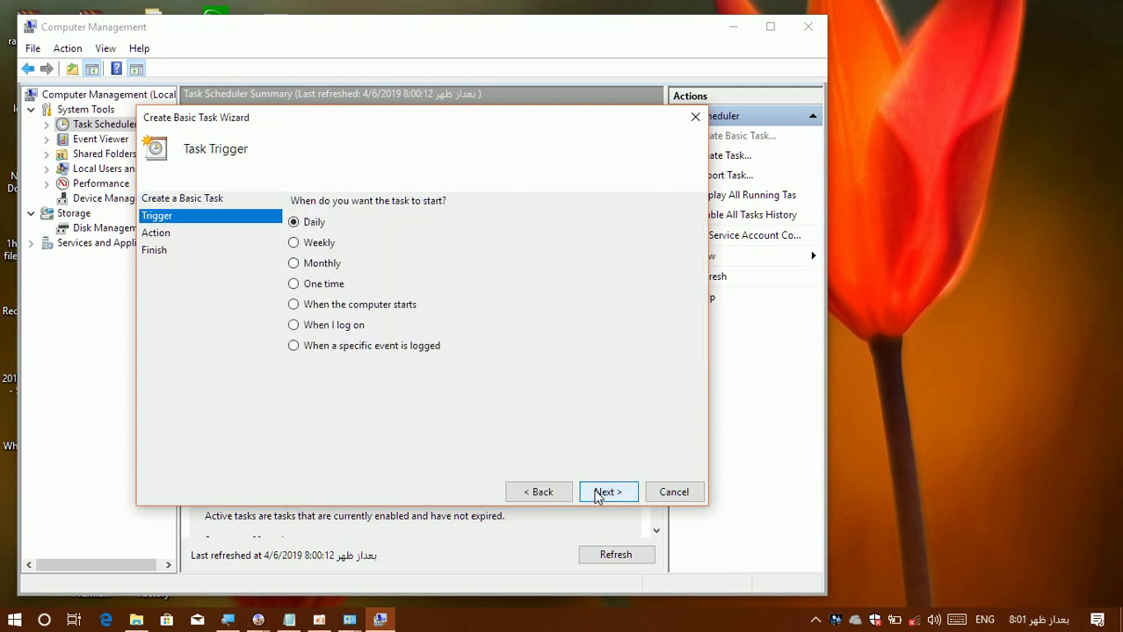
pyautogui.click(318, 245)
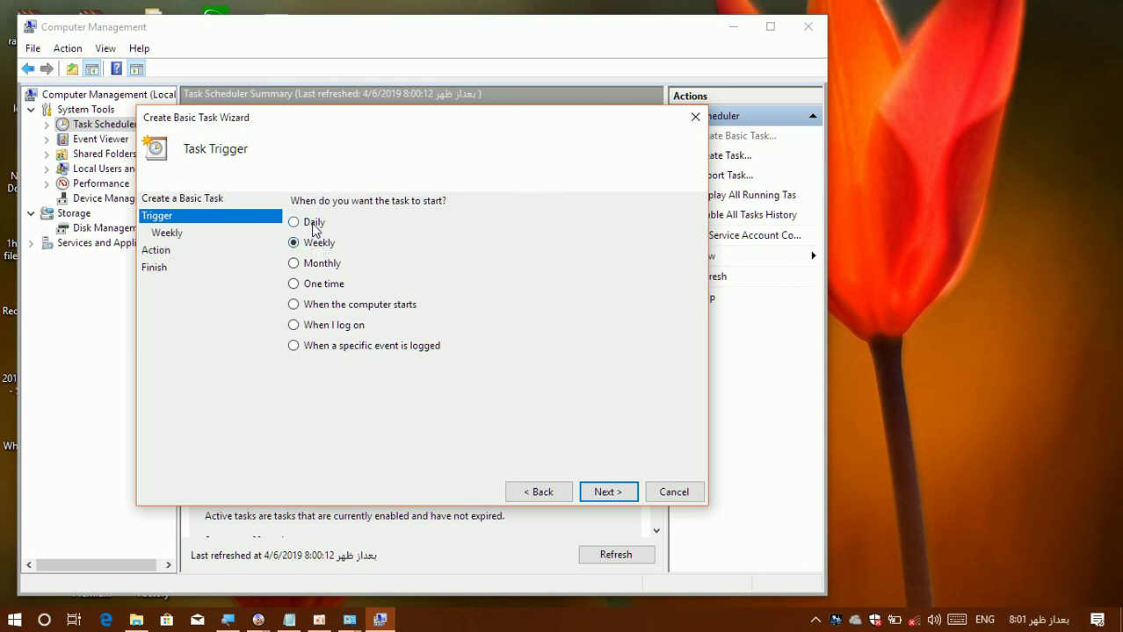
pyautogui.click(314, 227)
pyautogui.click(610, 495)
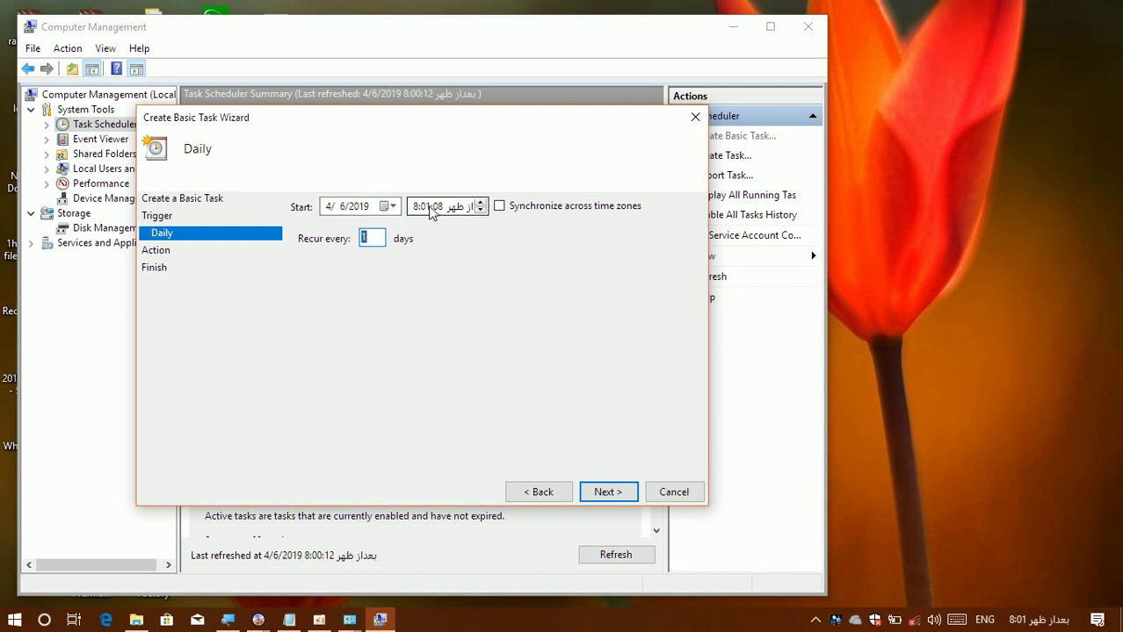
pyautogui.click(426, 206)
pyautogui.click(481, 202)
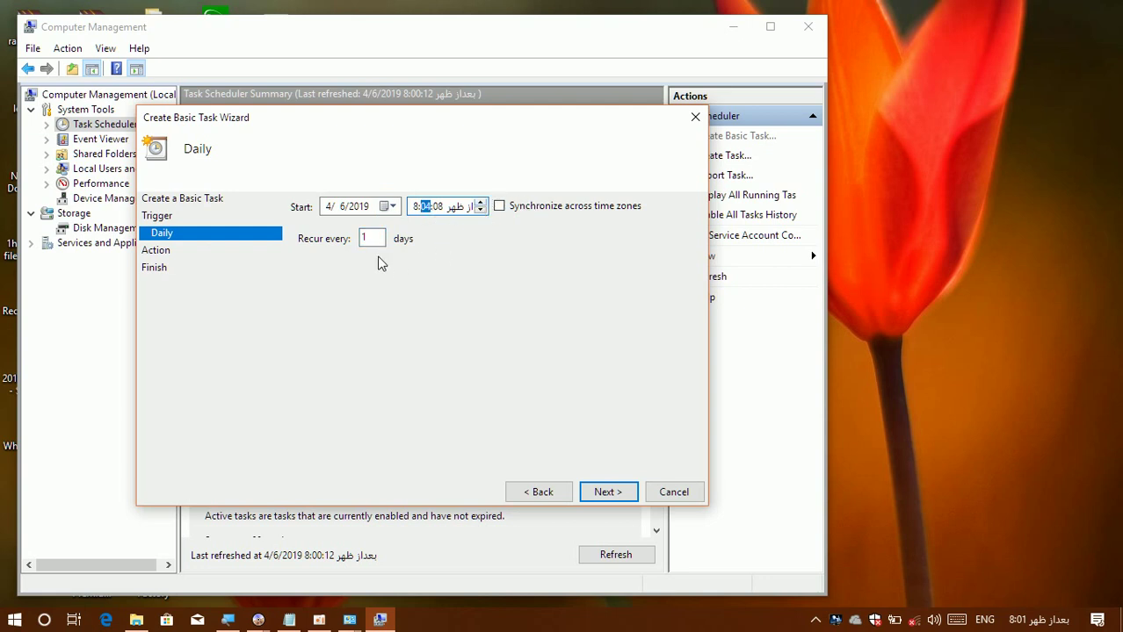
pyautogui.click(604, 494)
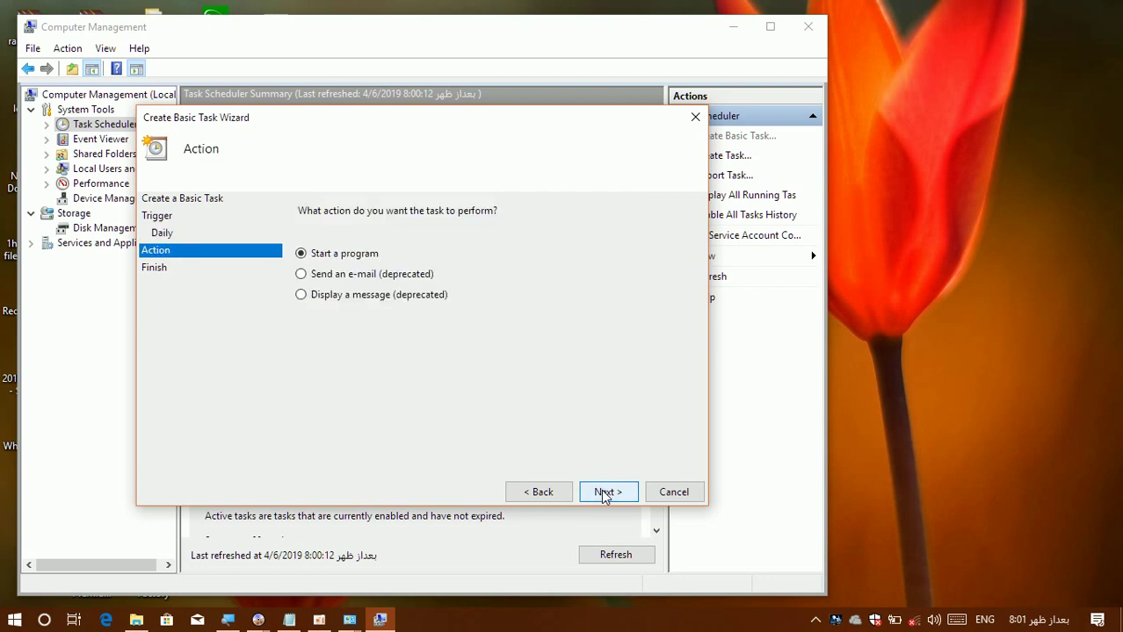
# Choose Start a program as the task's action.
pyautogui.click(372, 278)
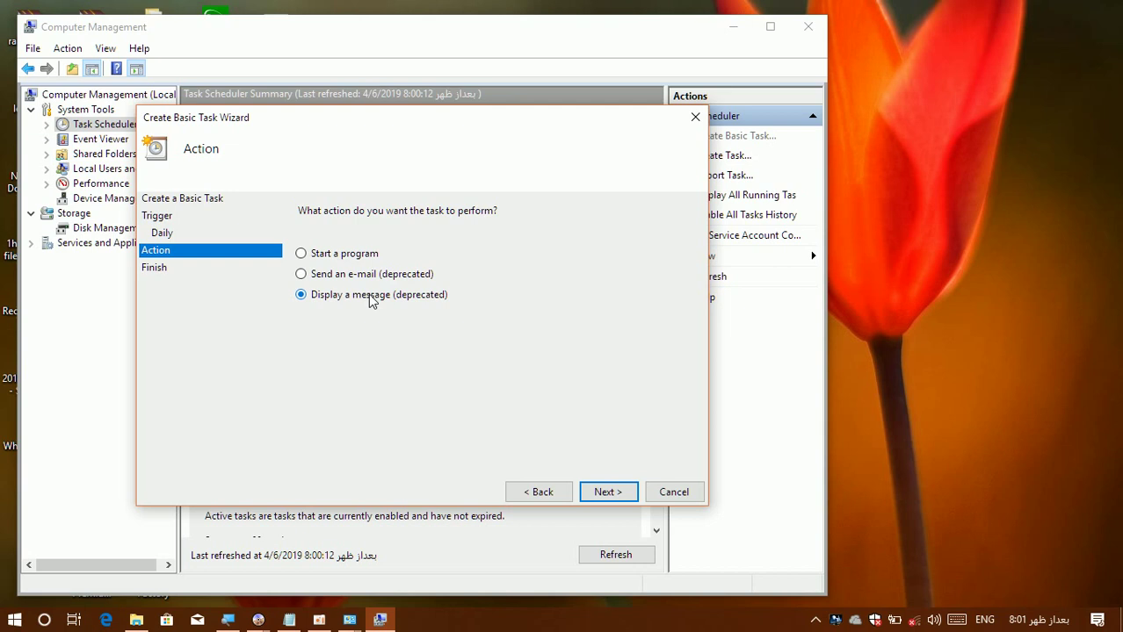
pyautogui.click(348, 254)
pyautogui.click(605, 492)
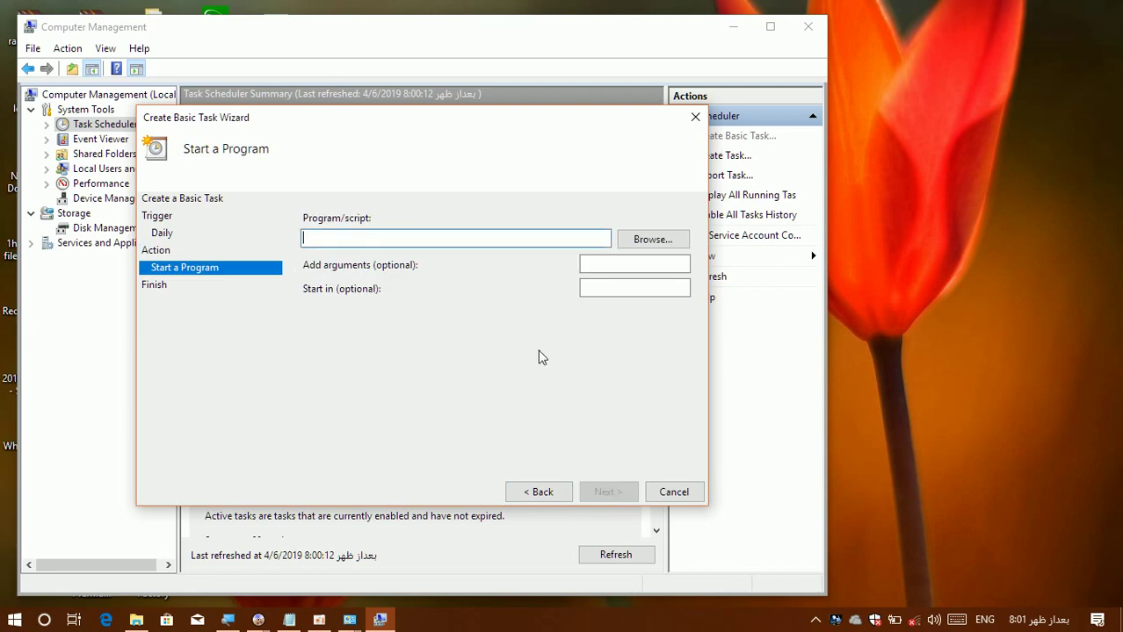
pyautogui.click(657, 239)
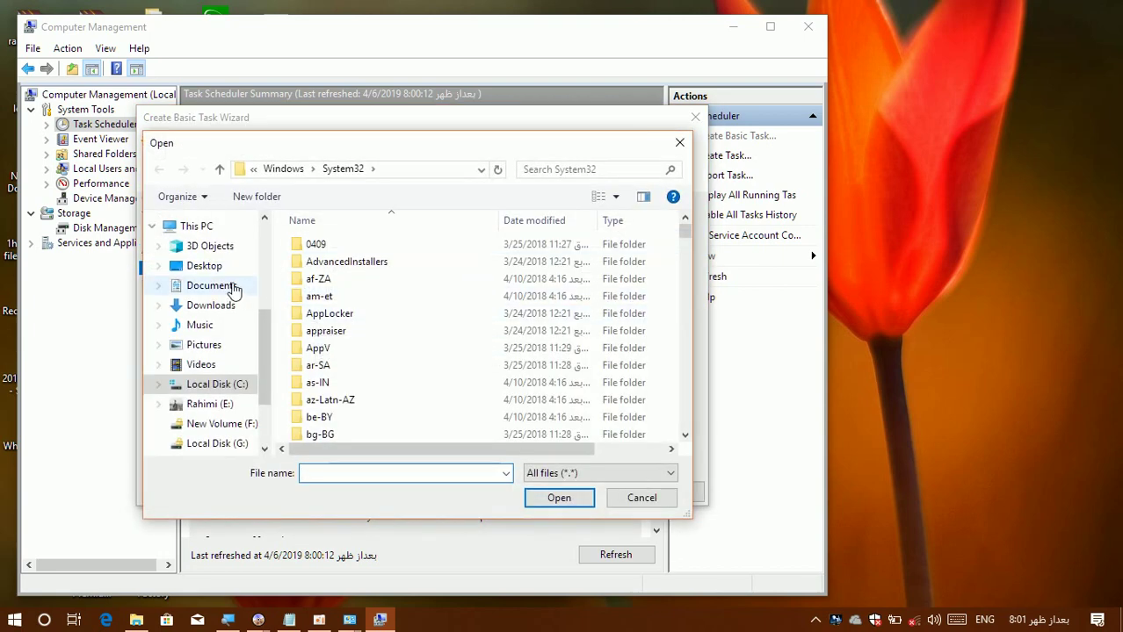
pyautogui.click(220, 272)
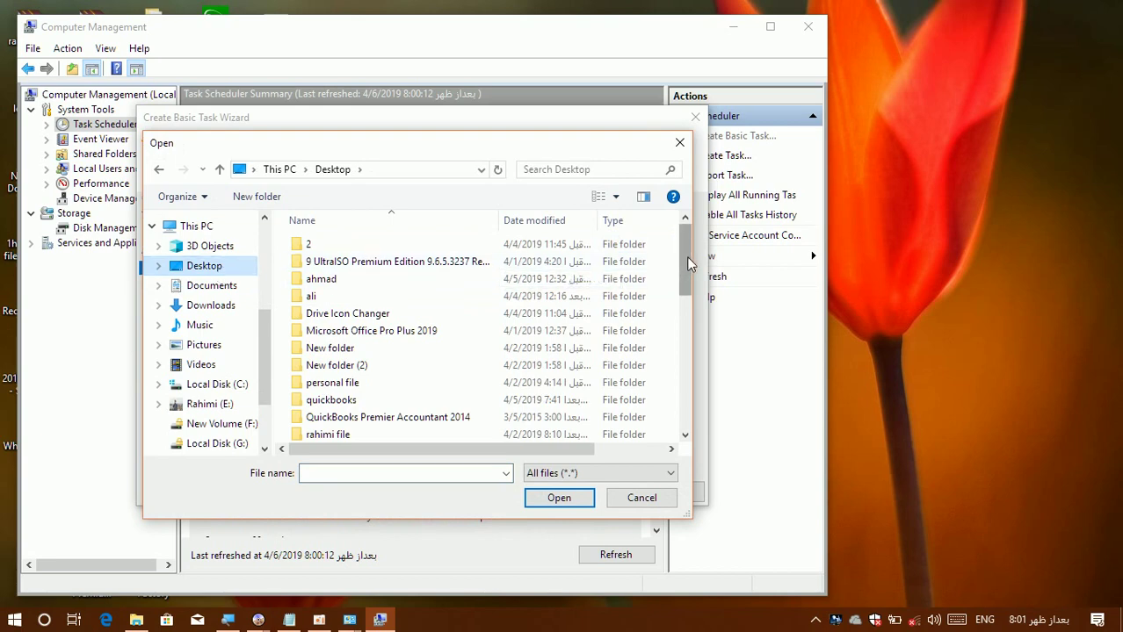
pyautogui.moveTo(686, 257); pyautogui.dragTo(687, 393)
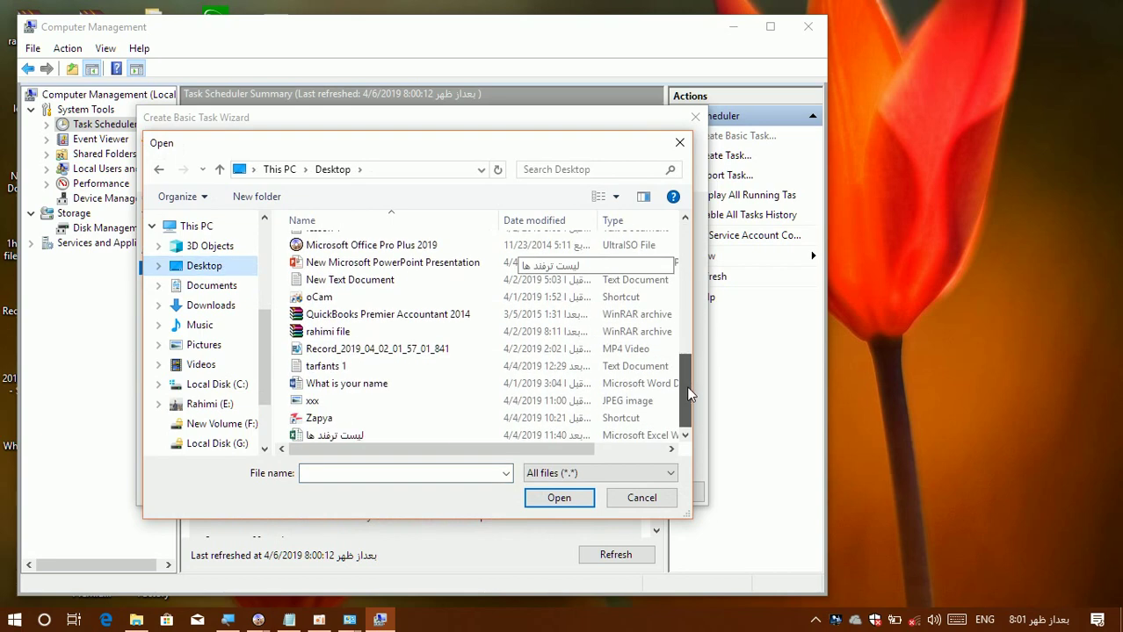
pyautogui.moveTo(688, 395); pyautogui.dragTo(684, 278)
pyautogui.click(409, 292)
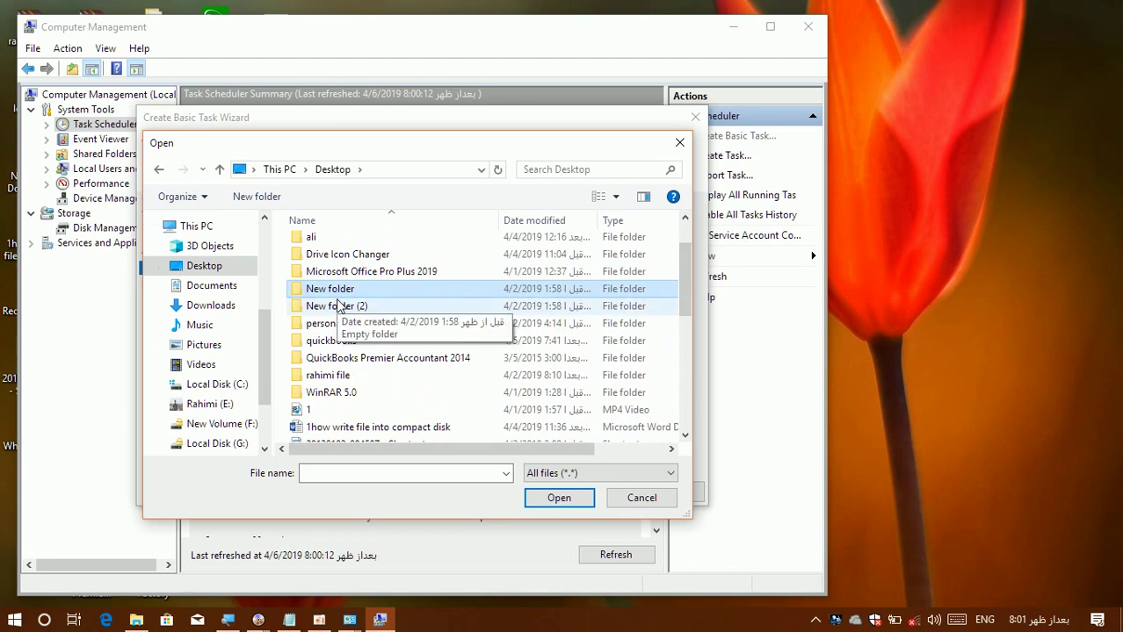
pyautogui.click(330, 354)
pyautogui.press('Down')
pyautogui.press('Down')
pyautogui.press('Down')
pyautogui.press('Down')
pyautogui.press('Down')
pyautogui.press('Down')
pyautogui.press('Down')
pyautogui.press('Down')
pyautogui.press('Down')
pyautogui.press('Down')
pyautogui.press('Down')
pyautogui.press('Down')
pyautogui.press('Down')
pyautogui.press('Down')
pyautogui.press('Down')
pyautogui.press('Down')
pyautogui.press('Down')
pyautogui.press('Down')
pyautogui.press('Down')
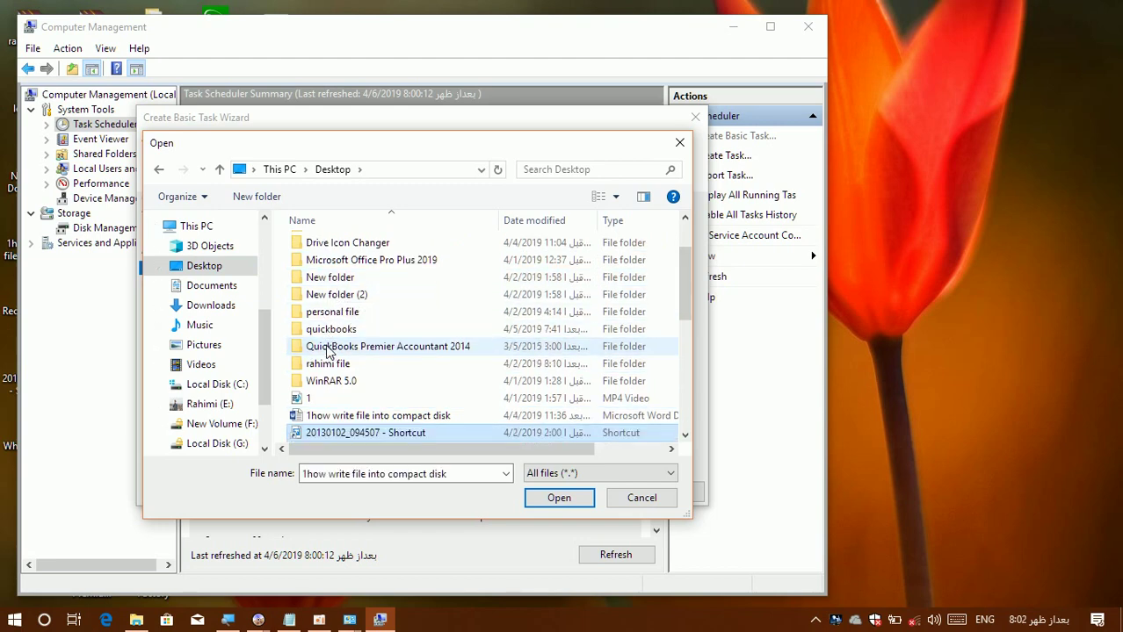
pyautogui.press('Up')
pyautogui.press('Up')
pyautogui.press('Up')
pyautogui.press('Up')
pyautogui.press('Up')
pyautogui.press('Up')
pyautogui.press('Up')
pyautogui.press('Up')
pyautogui.press('Up')
pyautogui.press('Up')
pyautogui.press('Up')
pyautogui.press('Up')
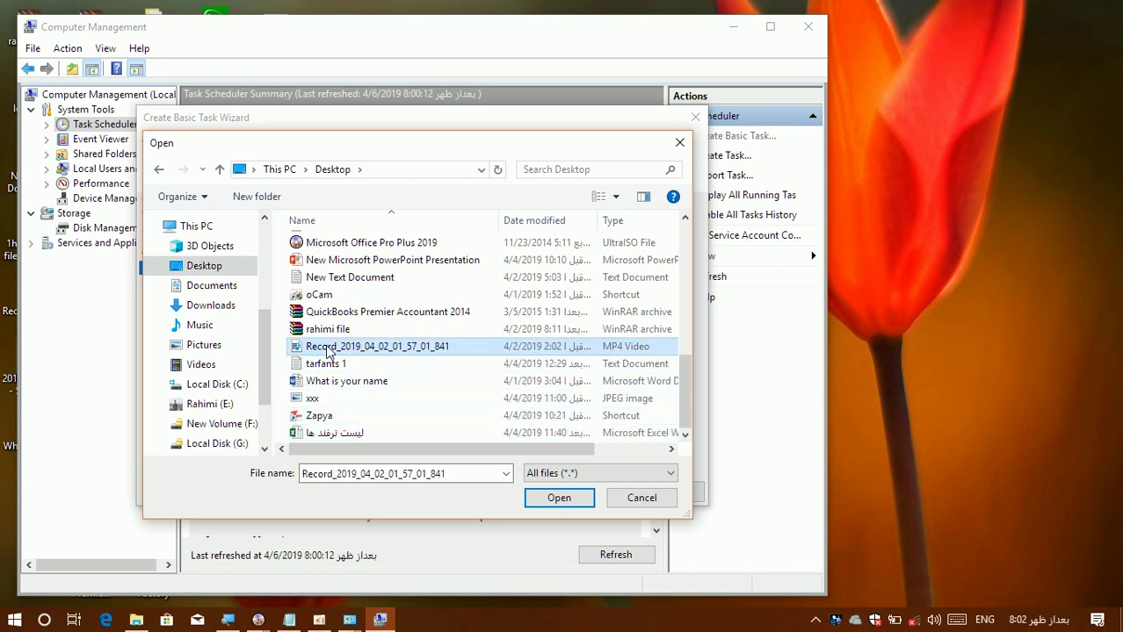
pyautogui.press('Up')
pyautogui.press('Up')
pyautogui.press('Up')
pyautogui.press('Up')
pyautogui.press('Up')
pyautogui.press('Up')
pyautogui.press('Up')
pyautogui.press('Up')
pyautogui.press('Up')
pyautogui.press('Up')
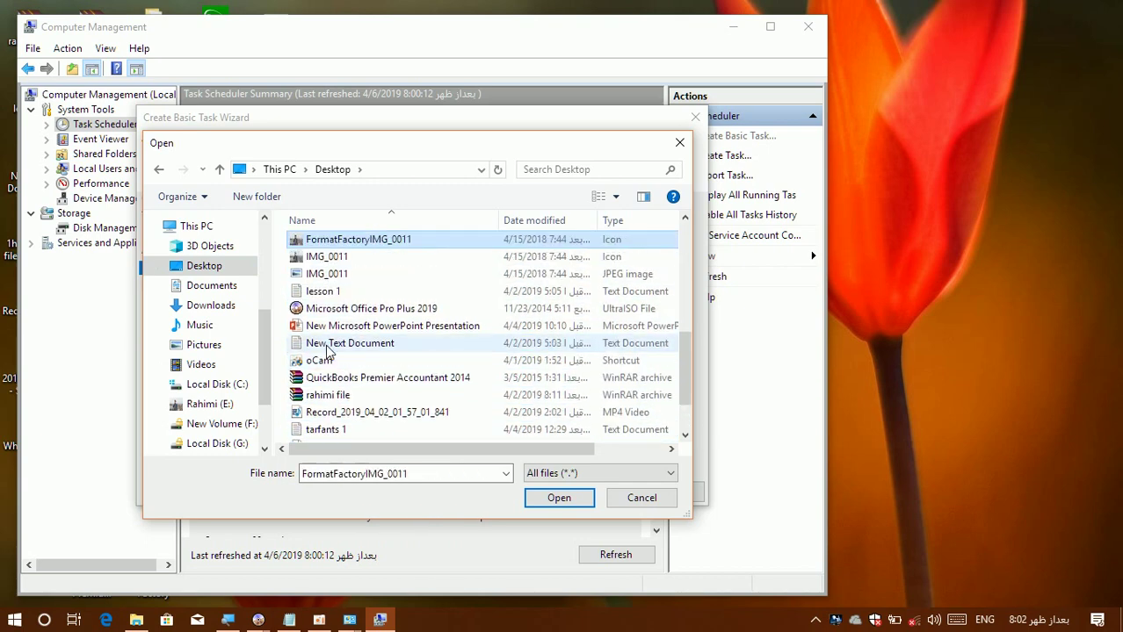
pyautogui.press('Up')
pyautogui.press('Up')
pyautogui.press('Up')
pyautogui.press('Up')
pyautogui.press('Up')
pyautogui.press('Up')
pyautogui.press('Up')
pyautogui.press('Up')
pyautogui.press('Up')
pyautogui.press('Up')
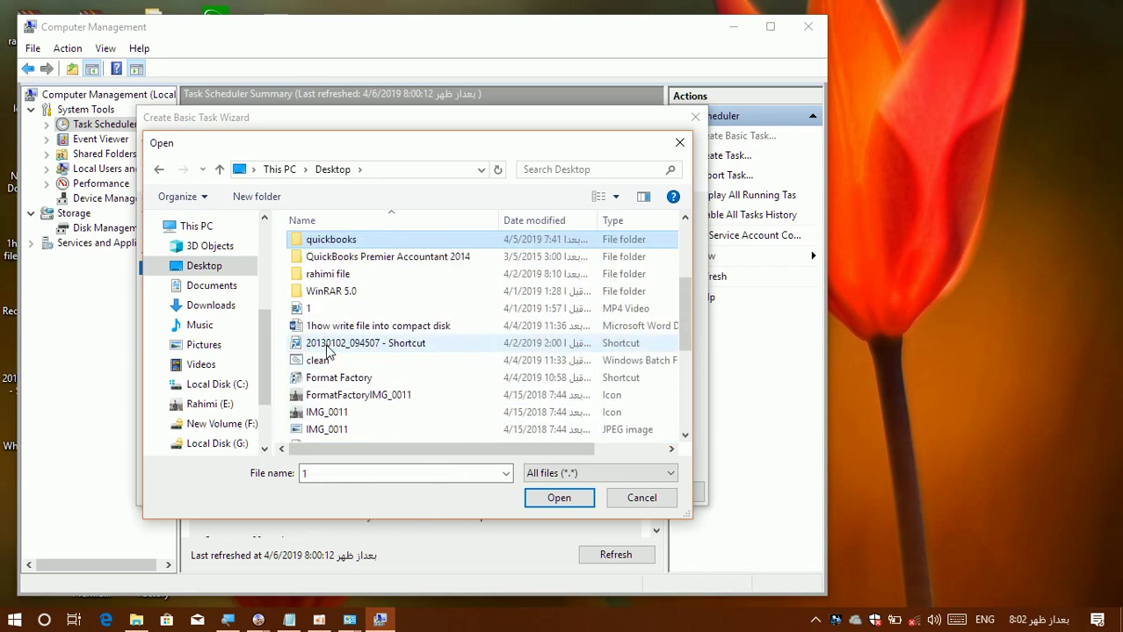
pyautogui.press('Up')
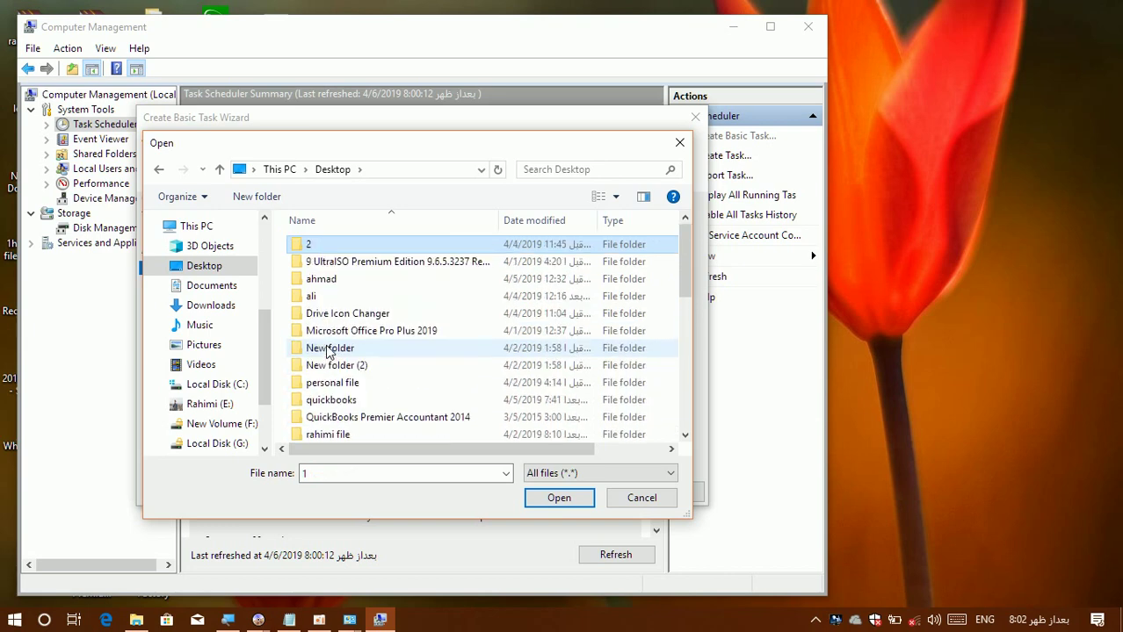
pyautogui.press('Down')
pyautogui.press('Down')
pyautogui.press('Down')
pyautogui.press('Down')
pyautogui.press('Down')
pyautogui.press('Down')
pyautogui.press('Down')
pyautogui.press('Down')
pyautogui.press('Down')
pyautogui.press('Down')
pyautogui.press('Down')
pyautogui.press('Down')
pyautogui.press('Down')
pyautogui.press('Down')
pyautogui.press('Down')
pyautogui.press('Down')
pyautogui.press('Down')
pyautogui.press('Down')
pyautogui.press('Down')
pyautogui.press('Down')
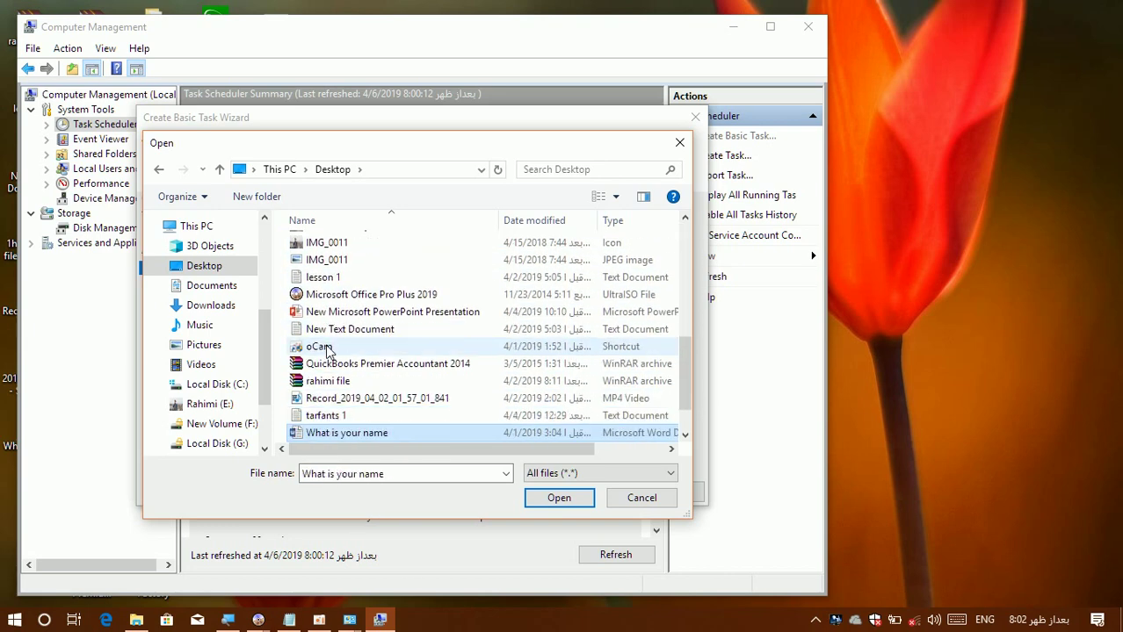
pyautogui.click(637, 499)
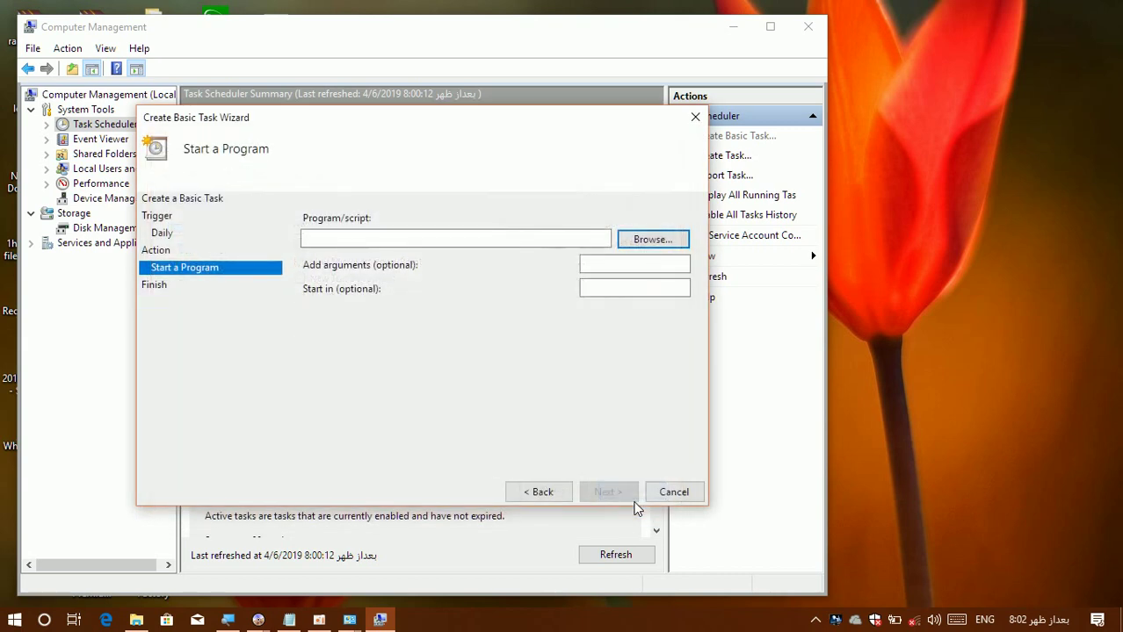
# Copy the UltraISO program path from the desktop shortcut's Target field.
pyautogui.press('super+d')
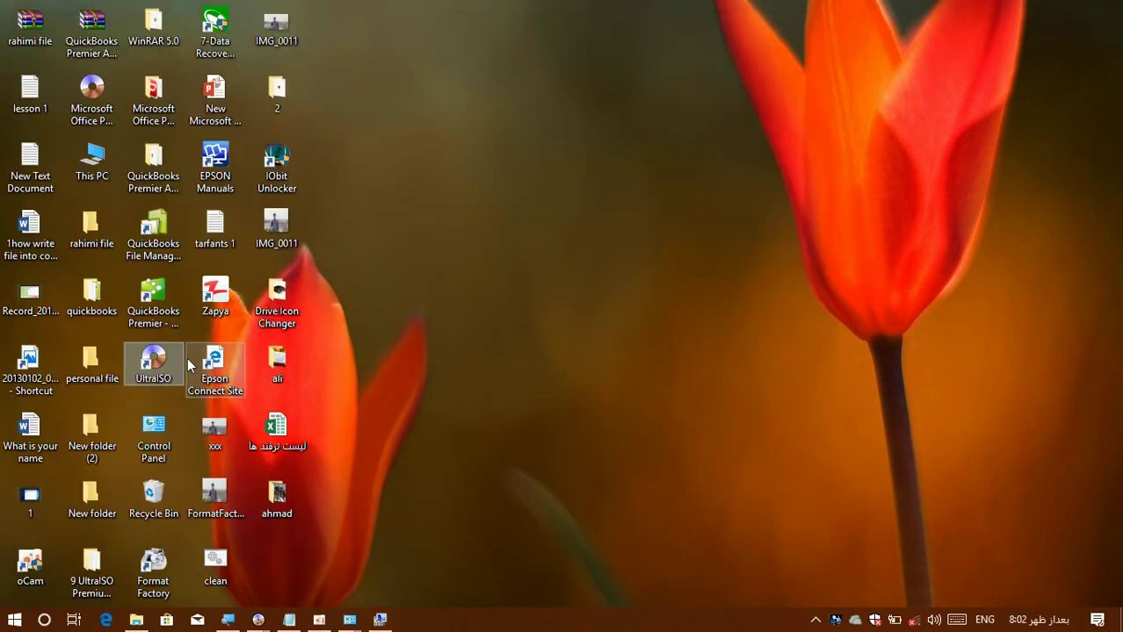
pyautogui.rightClick(159, 376)
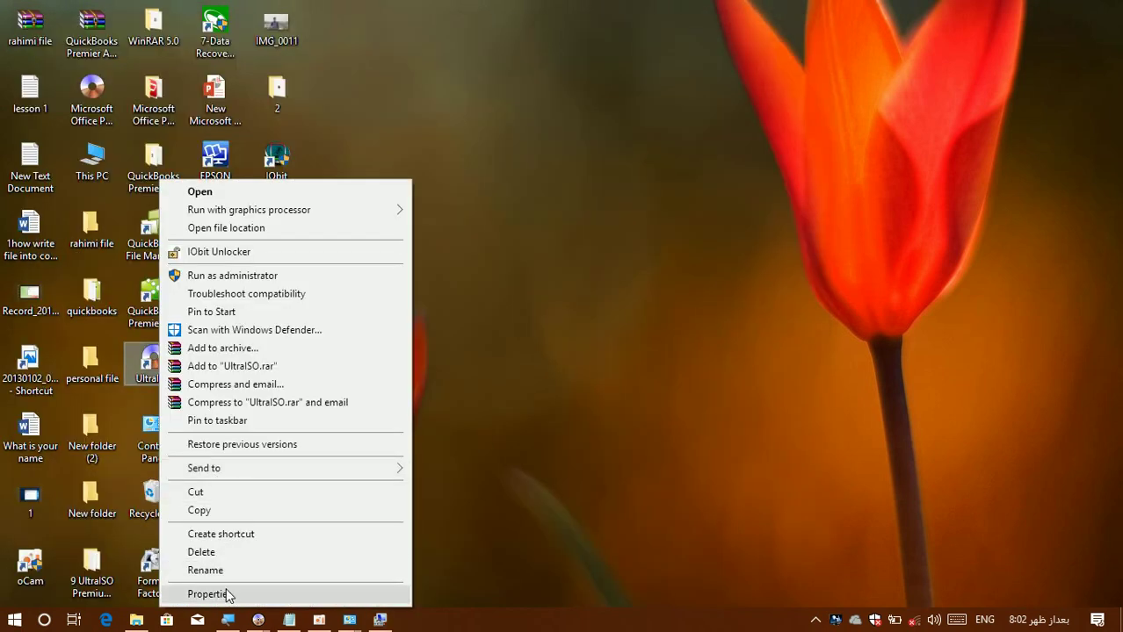
pyautogui.click(255, 595)
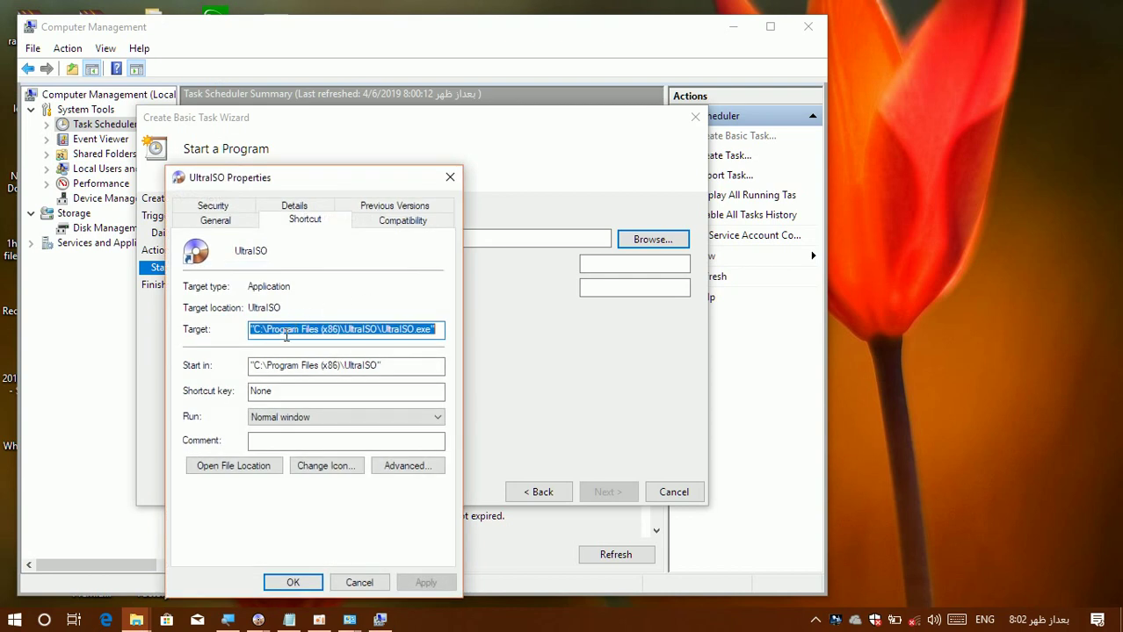
pyautogui.click(441, 329)
pyautogui.moveTo(418, 325); pyautogui.dragTo(271, 321)
pyautogui.rightClick(288, 329)
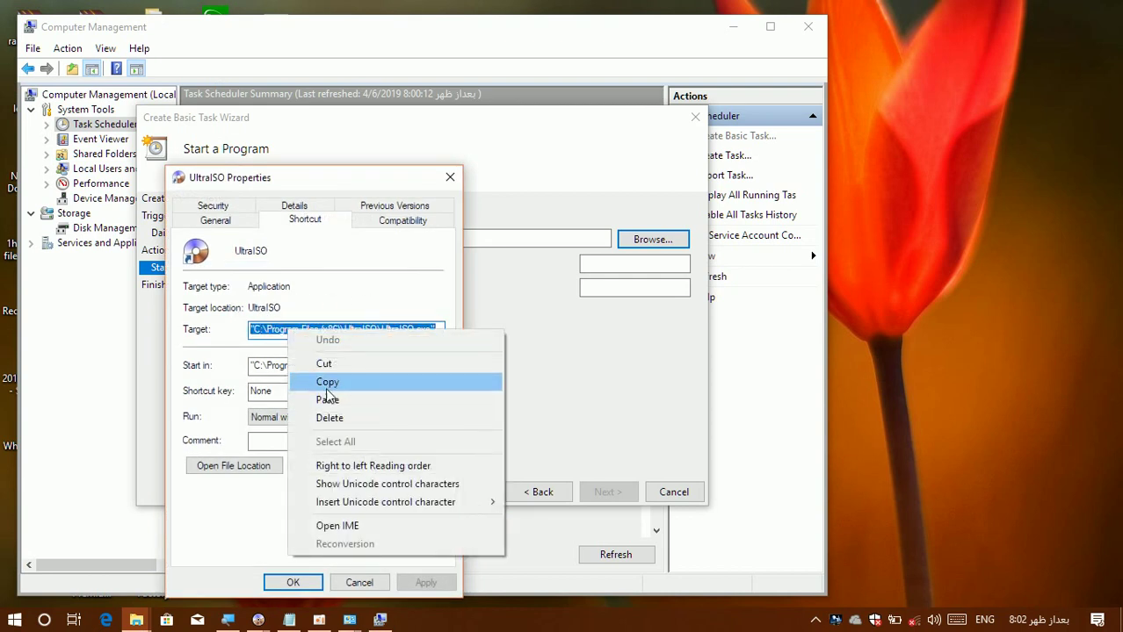
pyautogui.click(326, 382)
pyautogui.press('Escape')
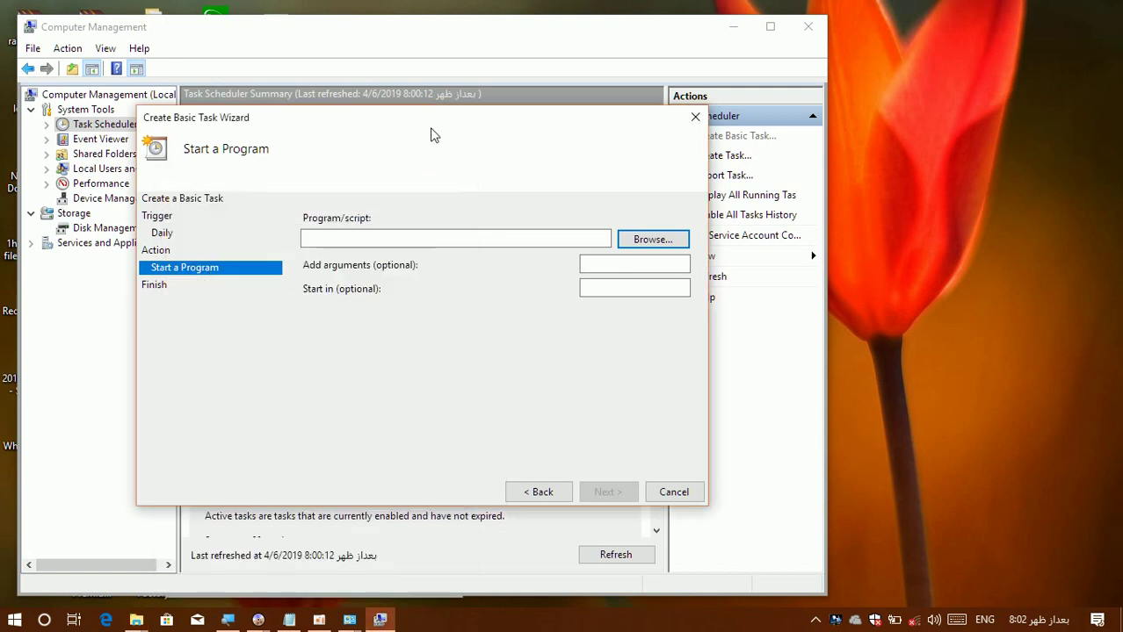
# Paste C:\Program Files (x86)\UltraISO\UltraISO.exe as the program and finish the task.
pyautogui.rightClick(375, 238)
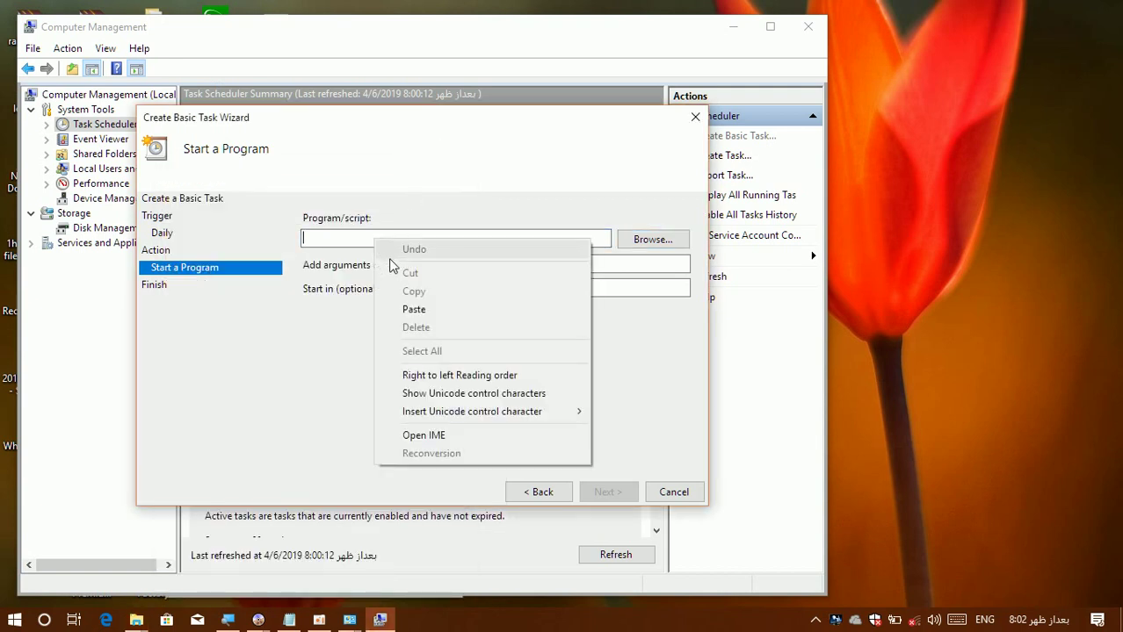
pyautogui.click(408, 313)
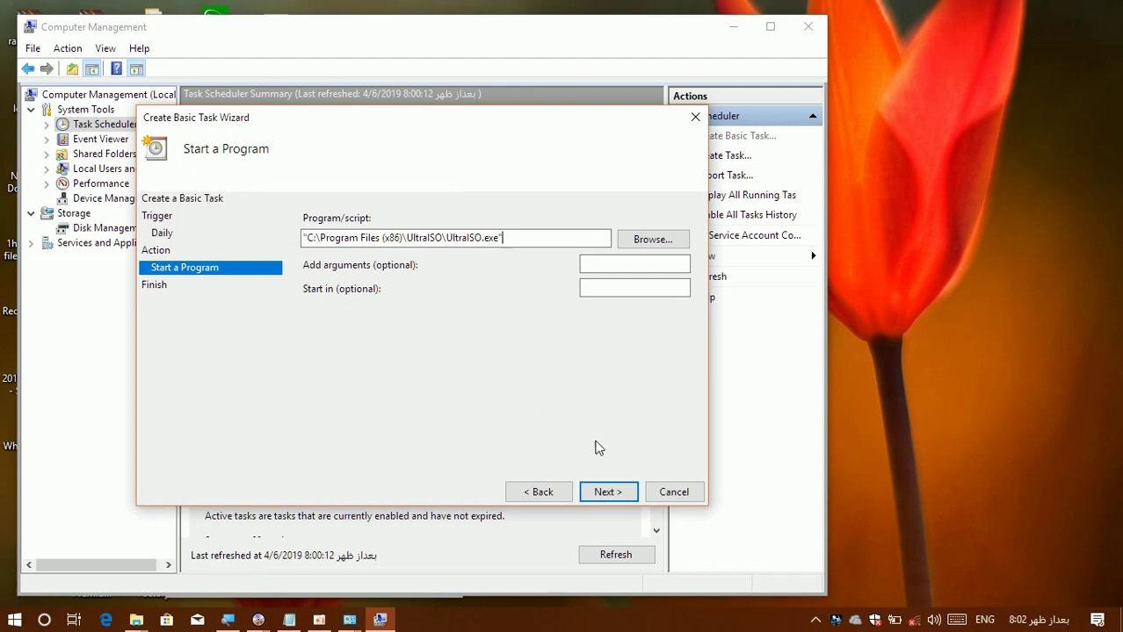
pyautogui.click(613, 495)
pyautogui.click(608, 493)
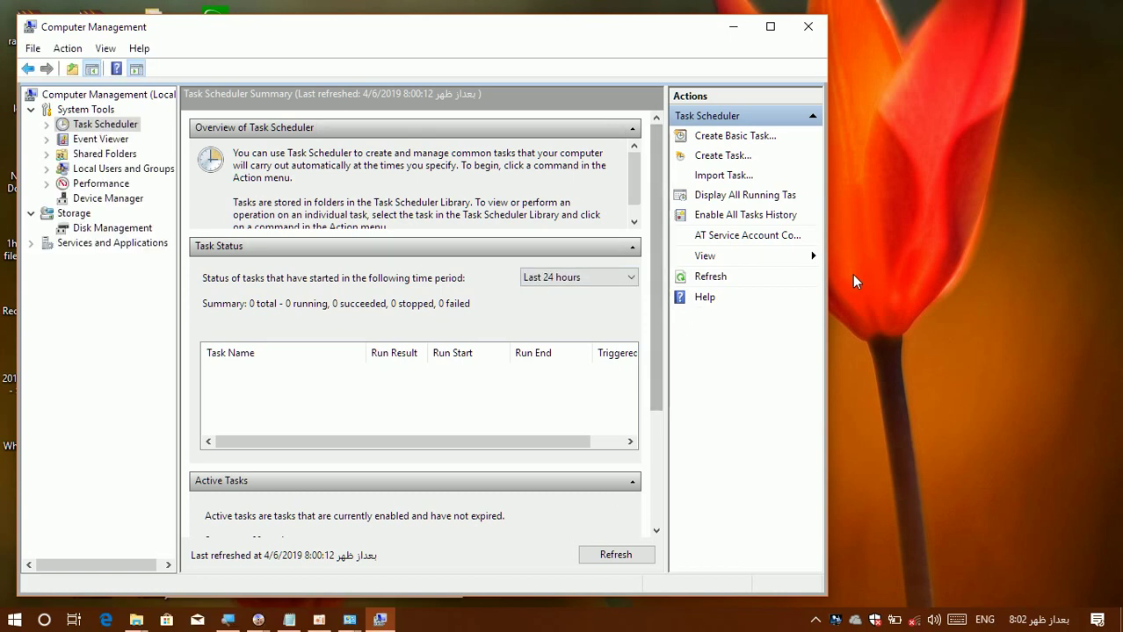
# Refresh the desktop, then close Computer Management and the UltraISO shortcut properties.
pyautogui.rightClick(960, 272)
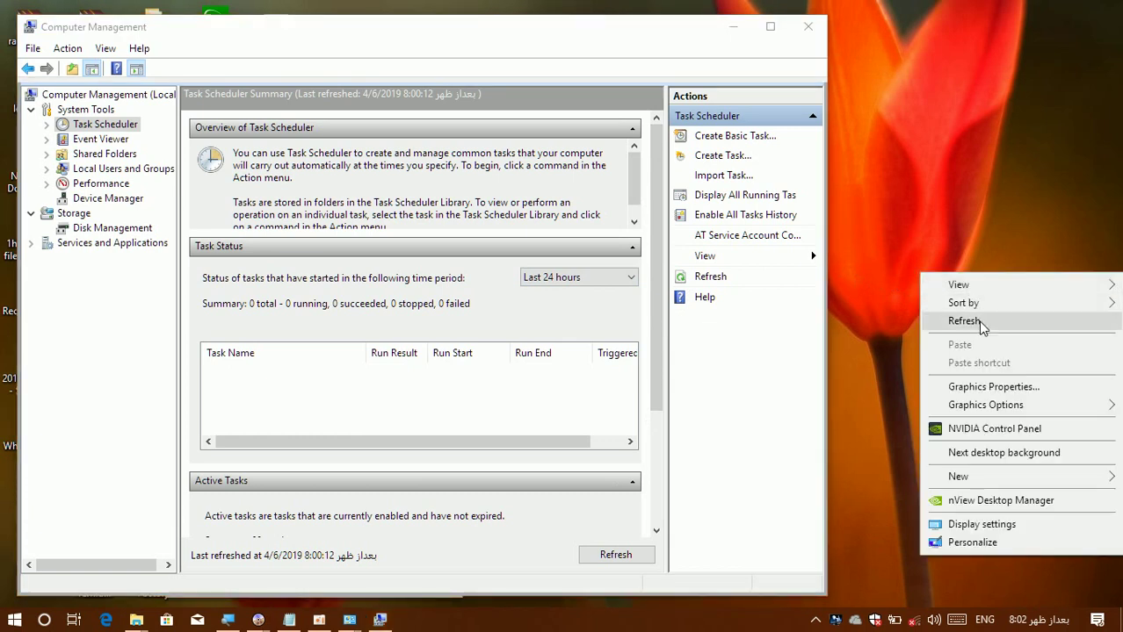
pyautogui.click(980, 325)
pyautogui.rightClick(982, 329)
pyautogui.click(994, 368)
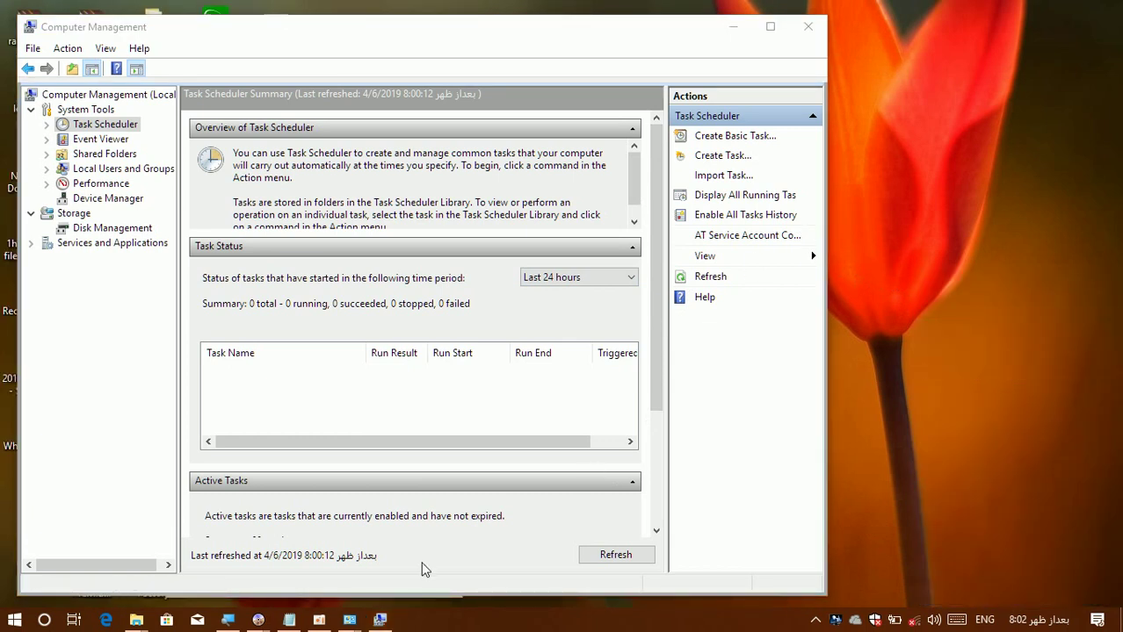
pyautogui.click(807, 27)
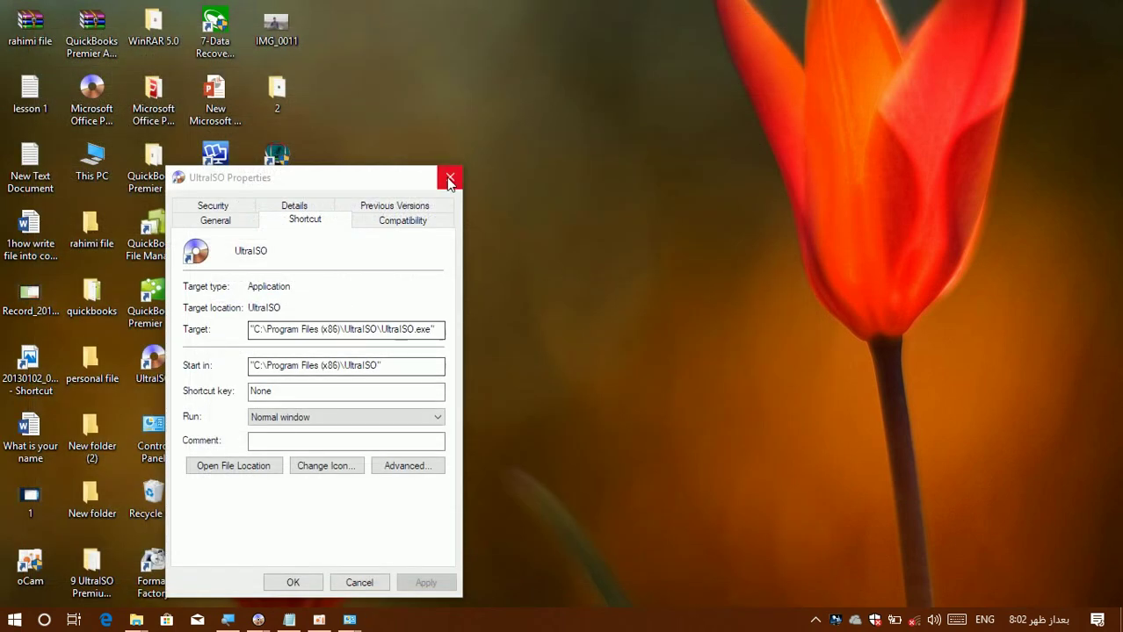
pyautogui.click(449, 180)
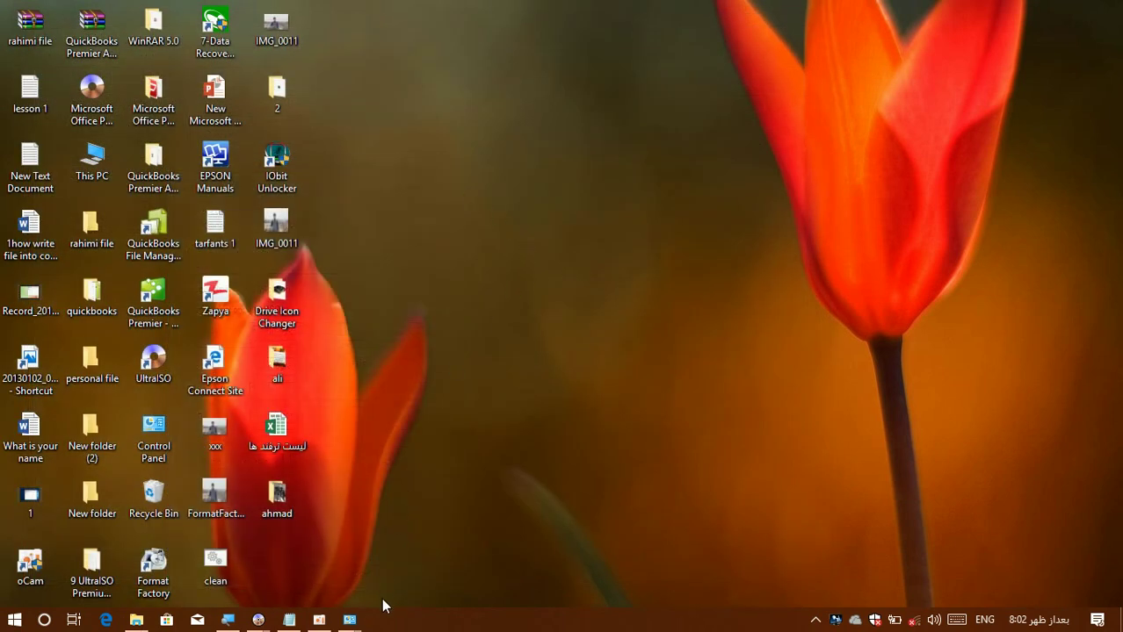
# From Administrative Tools, open Defragment and Optimize Drives, then close it.
pyautogui.moveTo(350, 620)
pyautogui.click(432, 593)
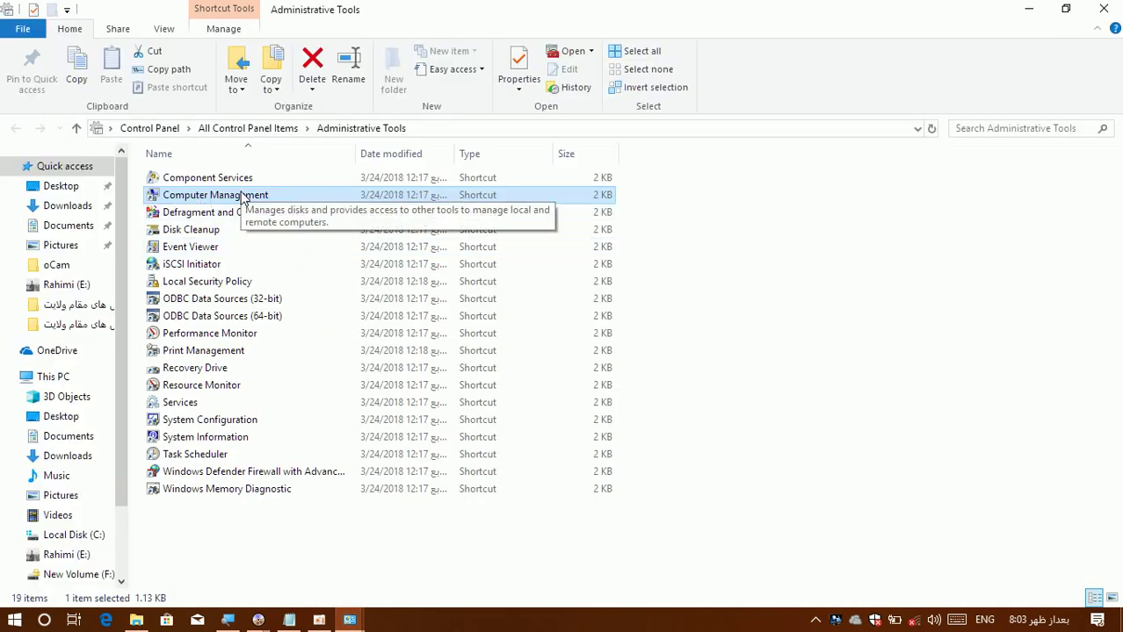
pyautogui.click(226, 215)
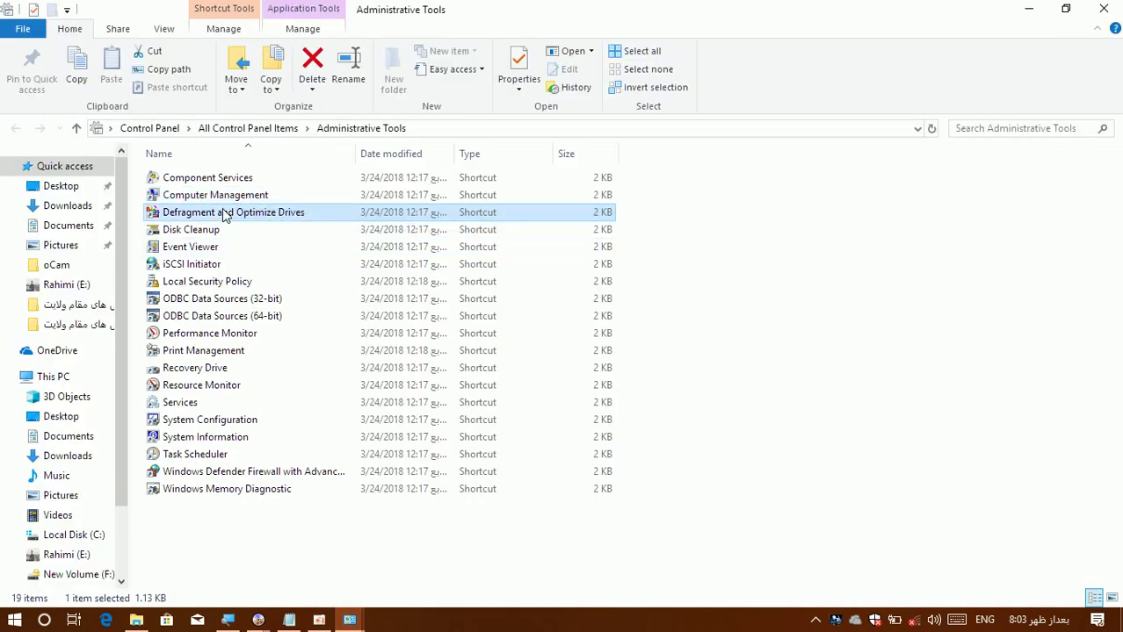
pyautogui.doubleClick(225, 215)
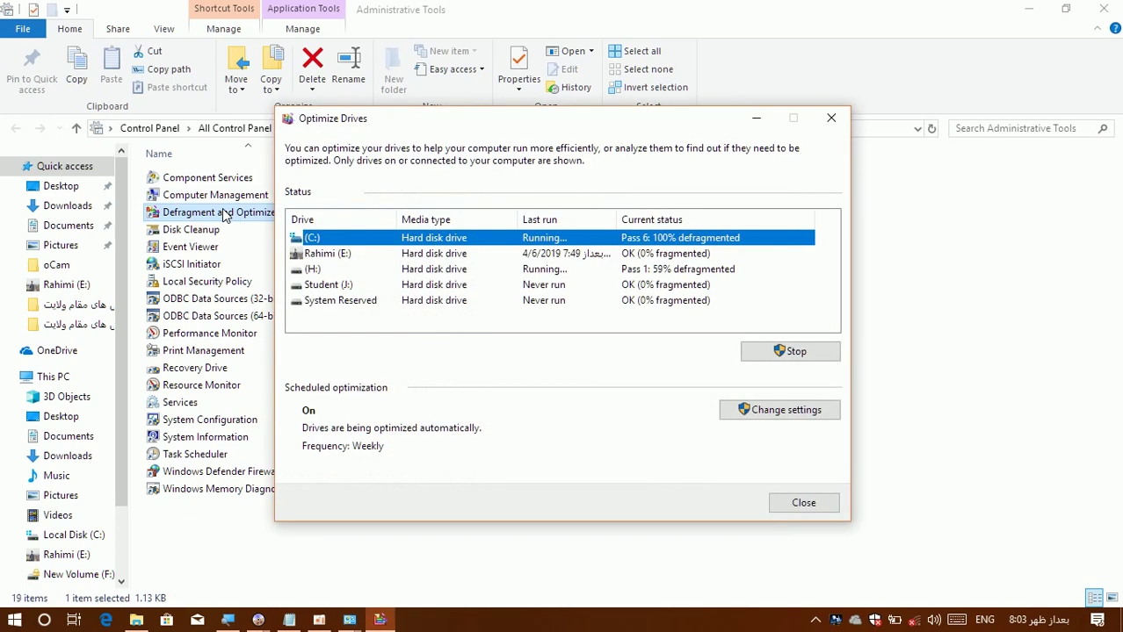
pyautogui.click(830, 118)
pyautogui.doubleClick(174, 230)
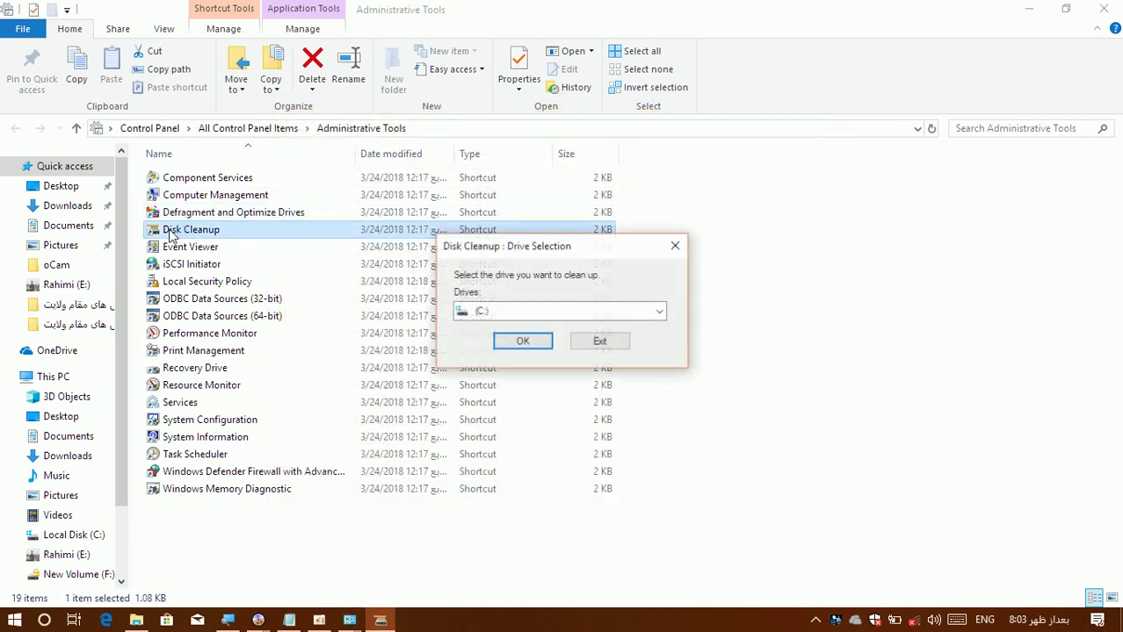
pyautogui.click(660, 314)
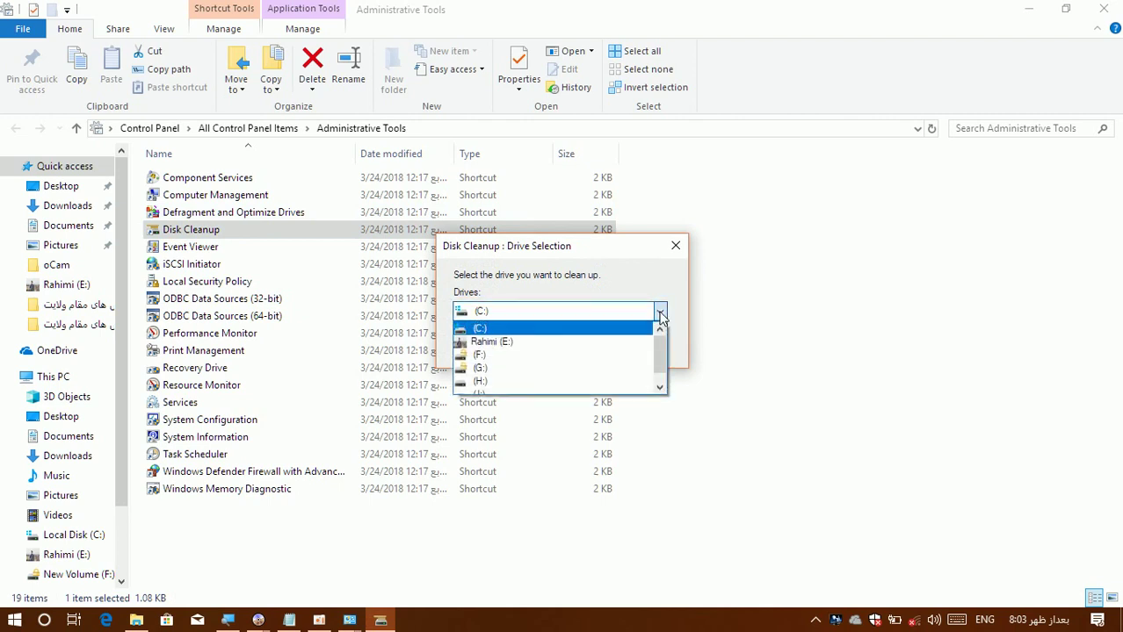
pyautogui.click(588, 343)
pyautogui.click(585, 313)
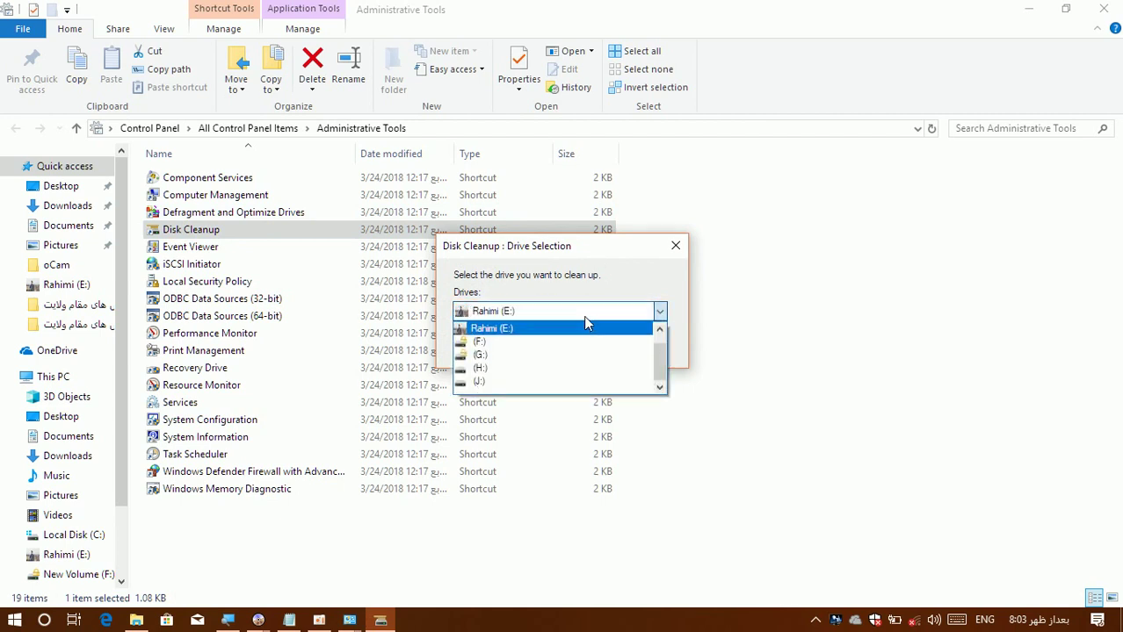
pyautogui.click(611, 372)
pyautogui.click(660, 311)
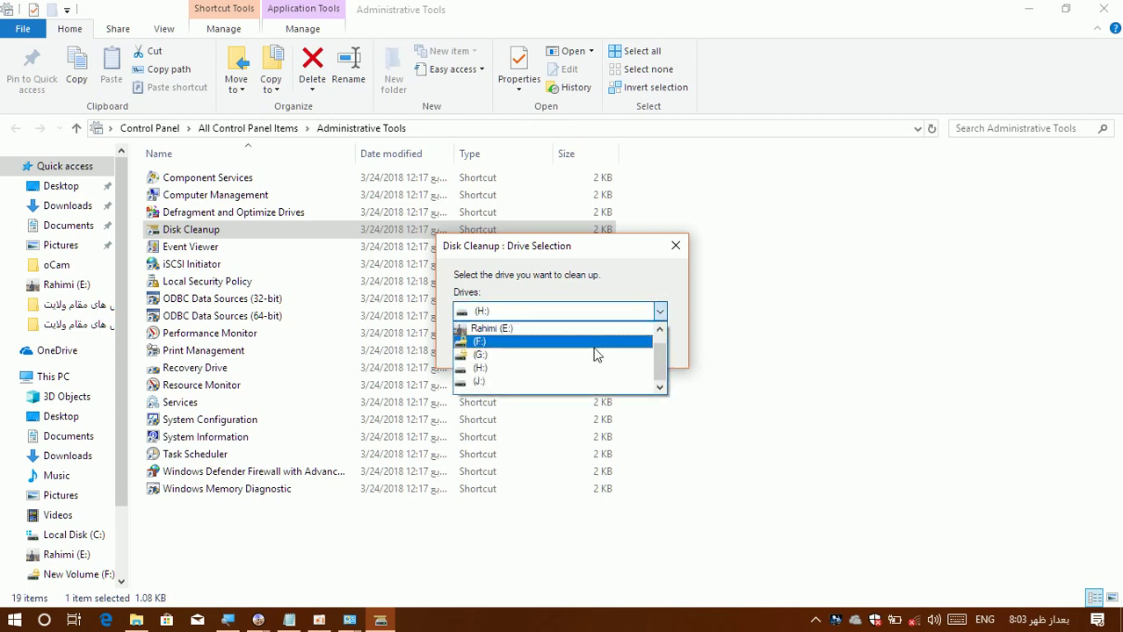
pyautogui.click(571, 383)
pyautogui.click(510, 342)
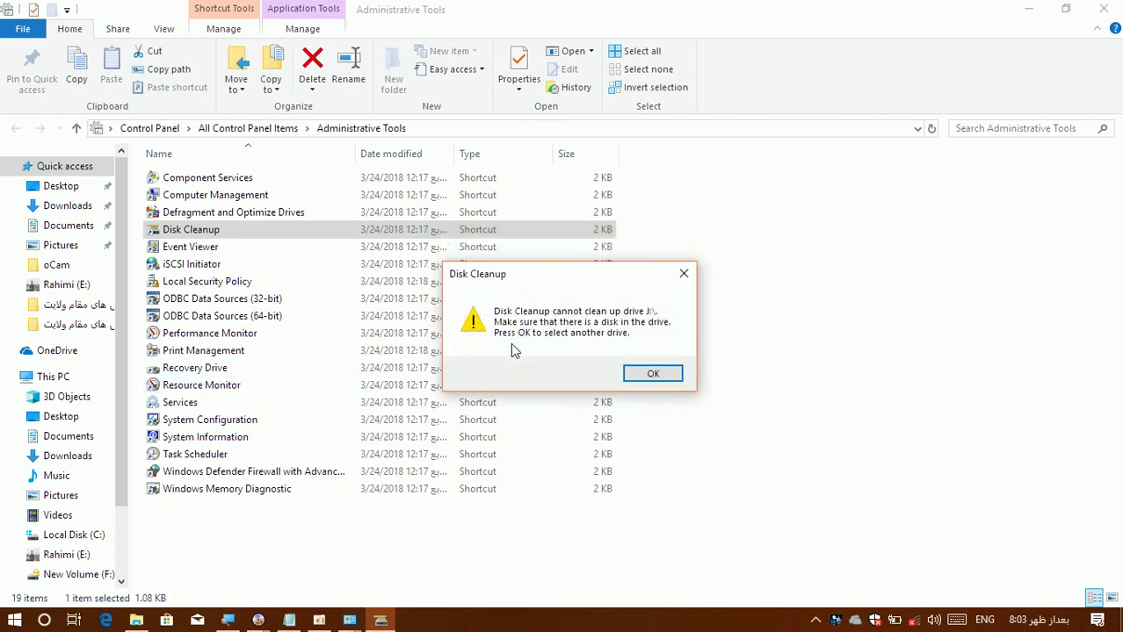
pyautogui.click(640, 376)
pyautogui.click(532, 310)
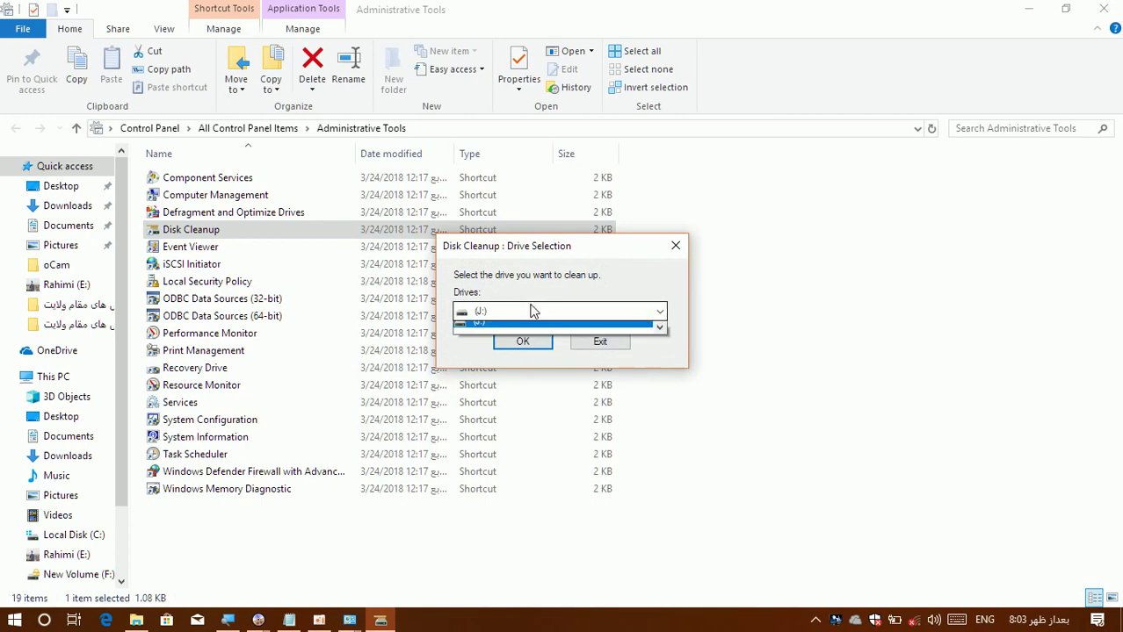
pyautogui.click(527, 328)
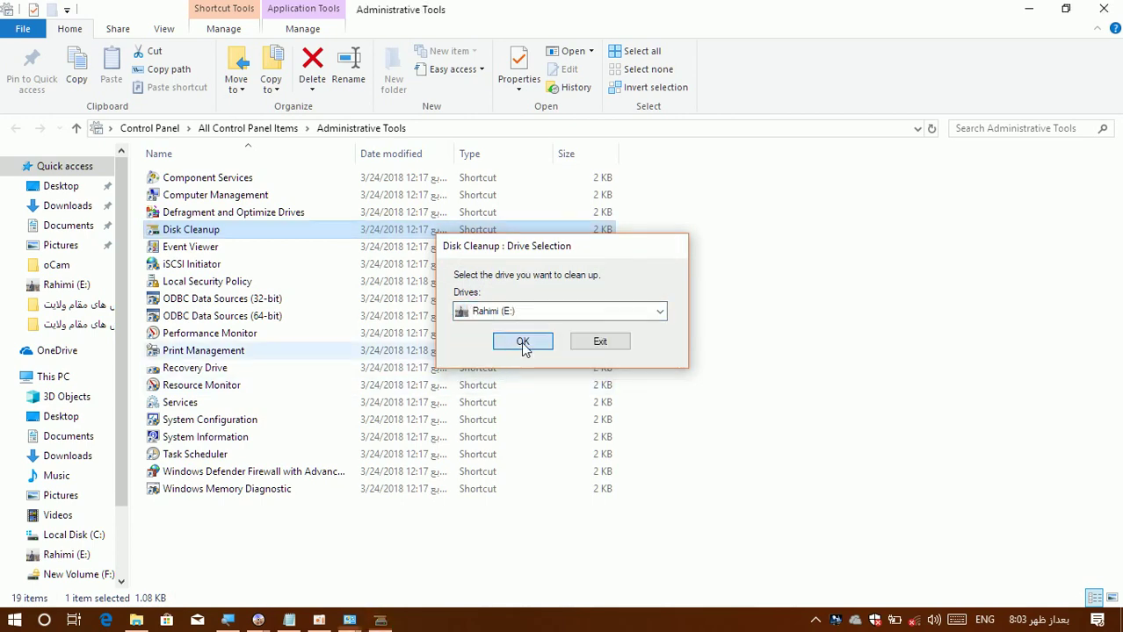
pyautogui.click(523, 348)
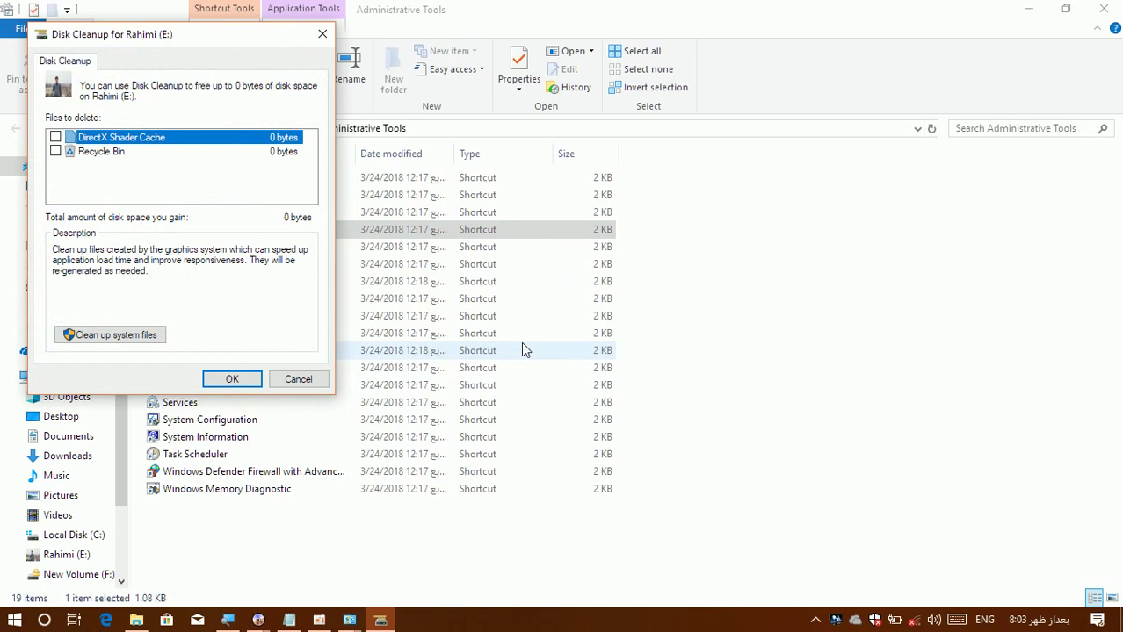
pyautogui.click(302, 383)
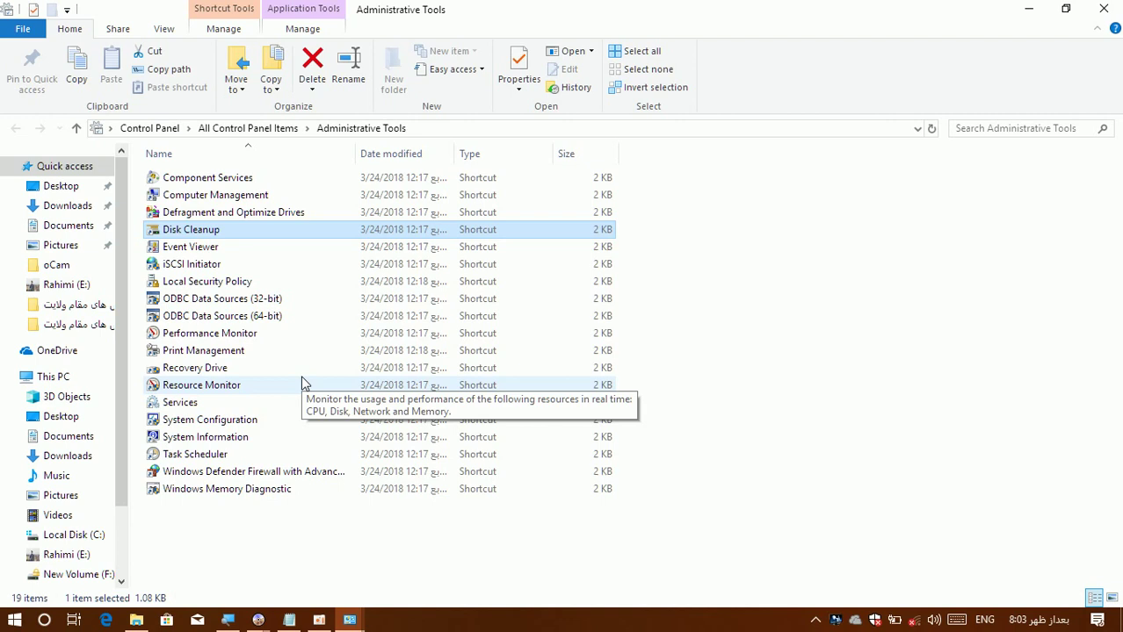
pyautogui.click(189, 253)
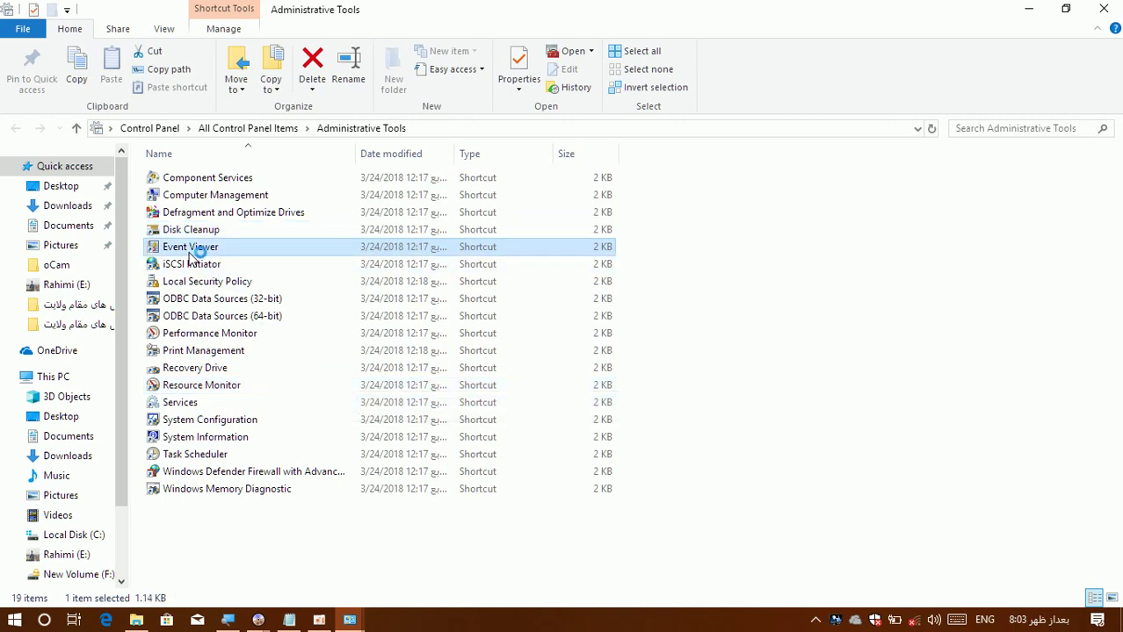
# Launch Event Viewer from Administrative Tools and maximise it.
pyautogui.doubleClick(189, 250)
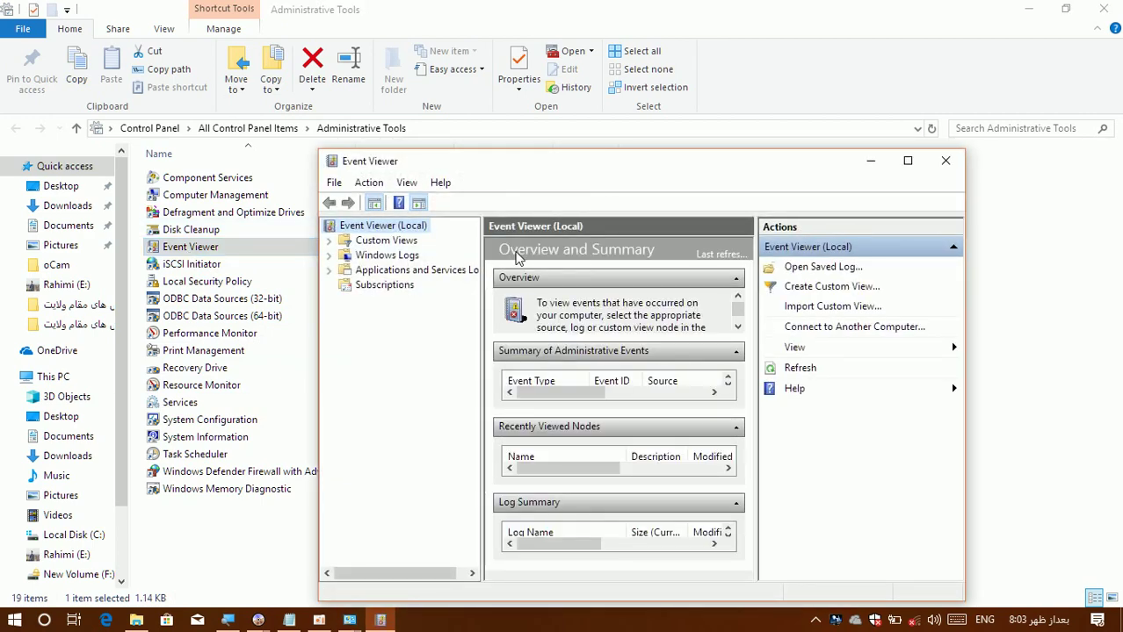
pyautogui.click(907, 162)
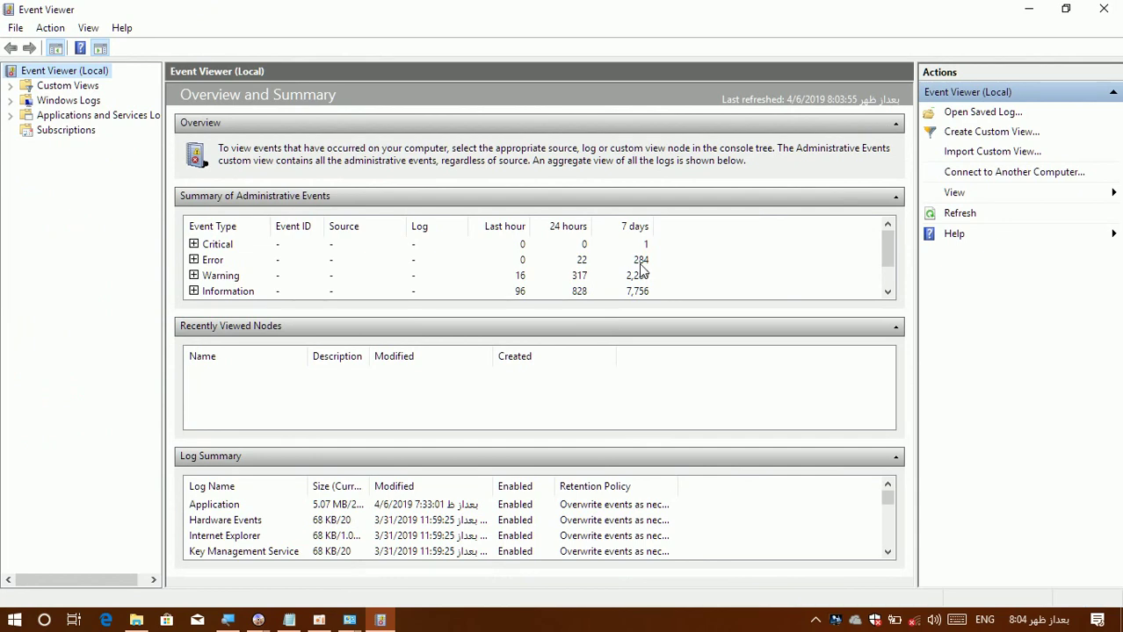
# Close Event Viewer, then nudge the UltraISO window right and close it.
pyautogui.click(1103, 9)
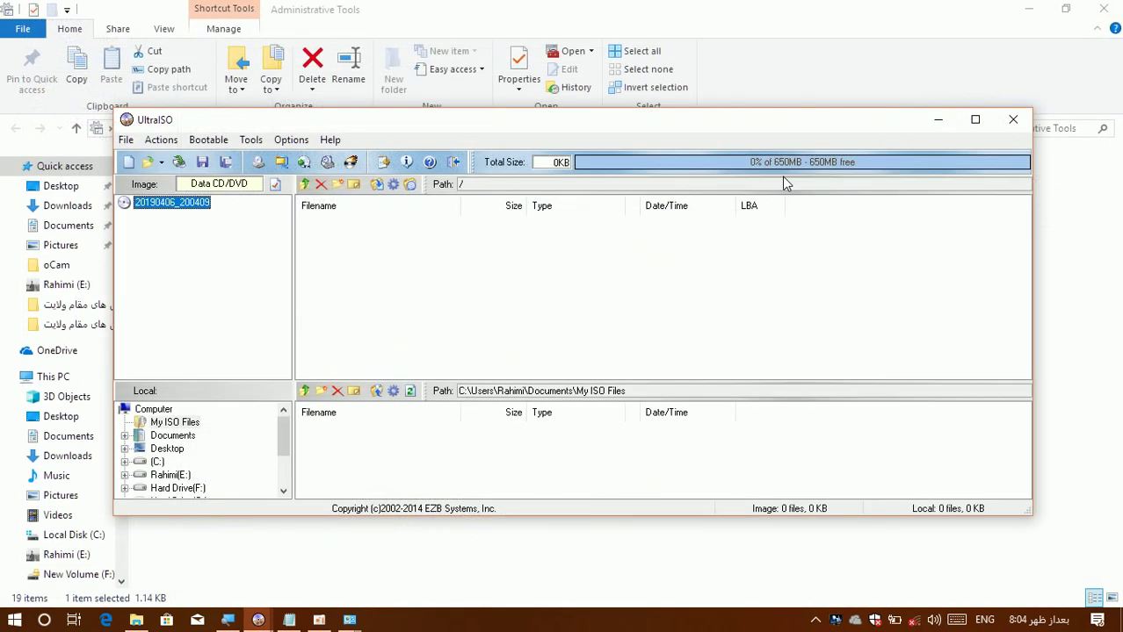
pyautogui.moveTo(668, 111); pyautogui.dragTo(667, 44)
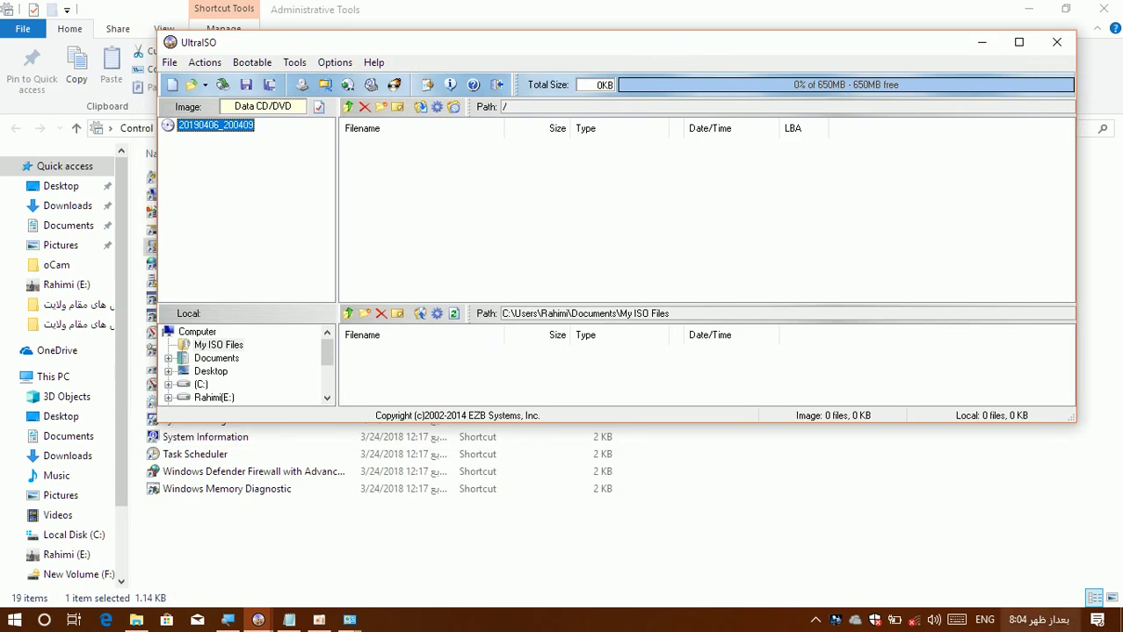
pyautogui.moveTo(1026, 622)
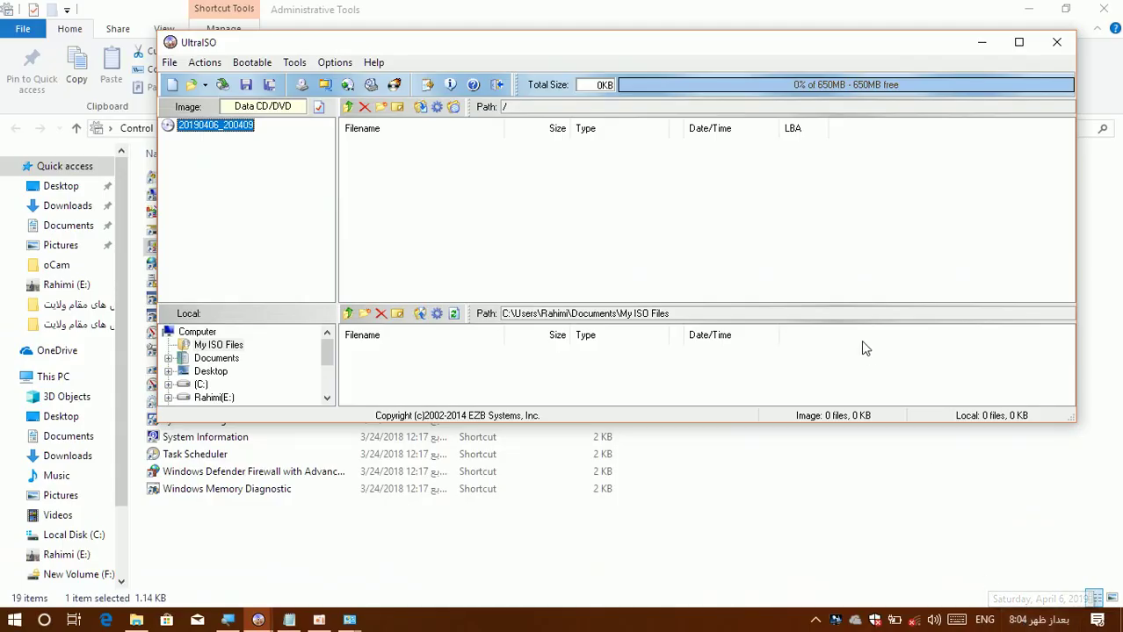
pyautogui.moveTo(552, 44); pyautogui.dragTo(580, 61)
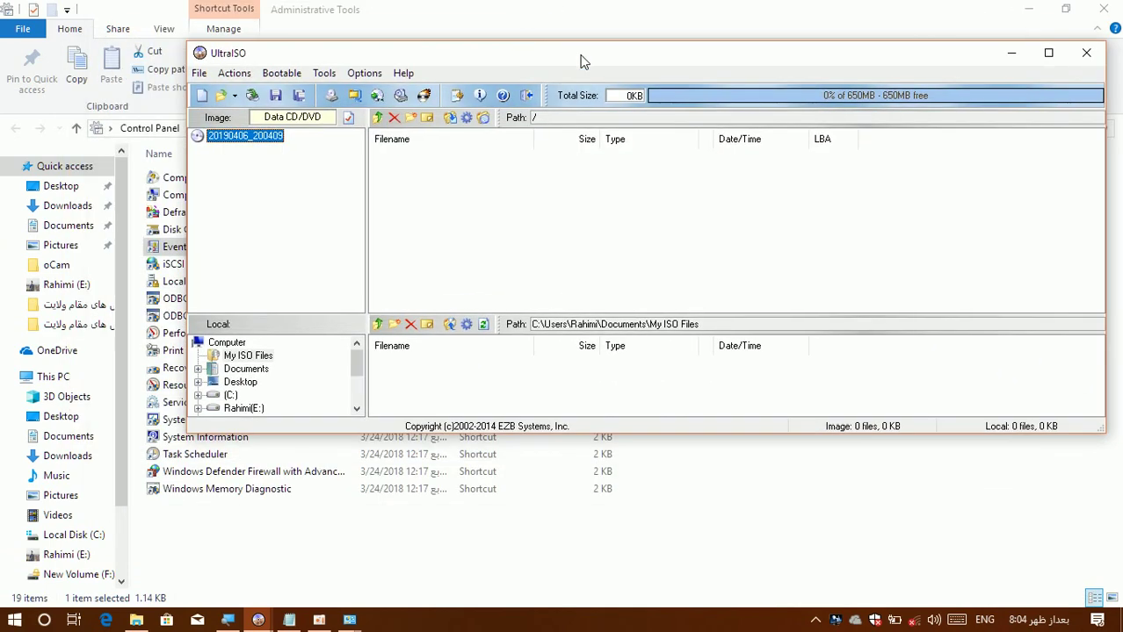
pyautogui.click(1085, 54)
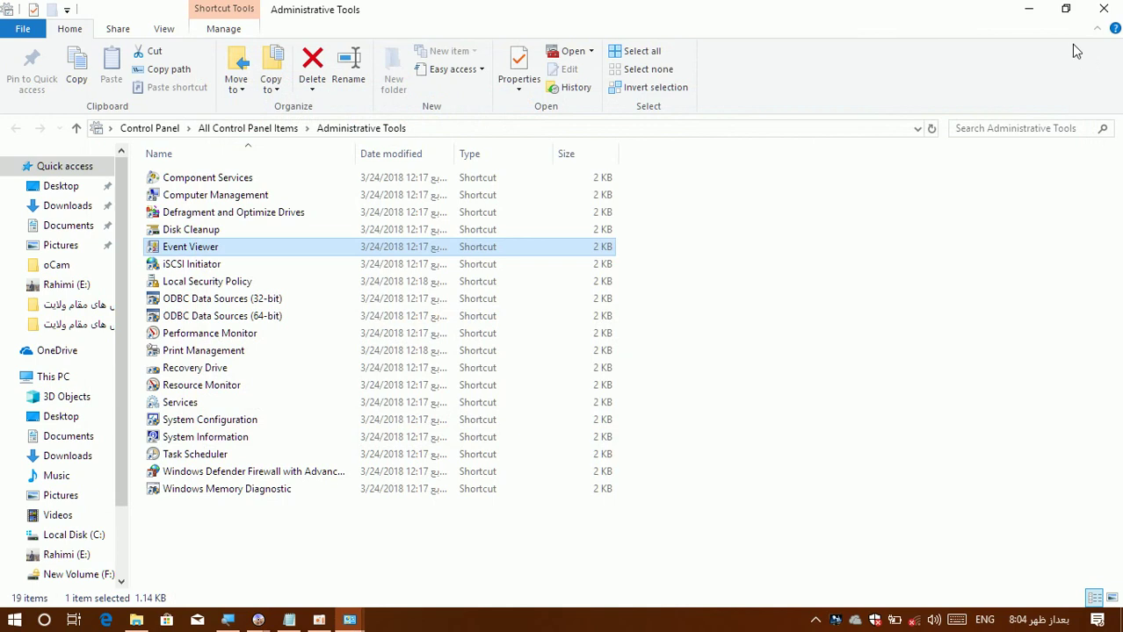
pyautogui.click(198, 298)
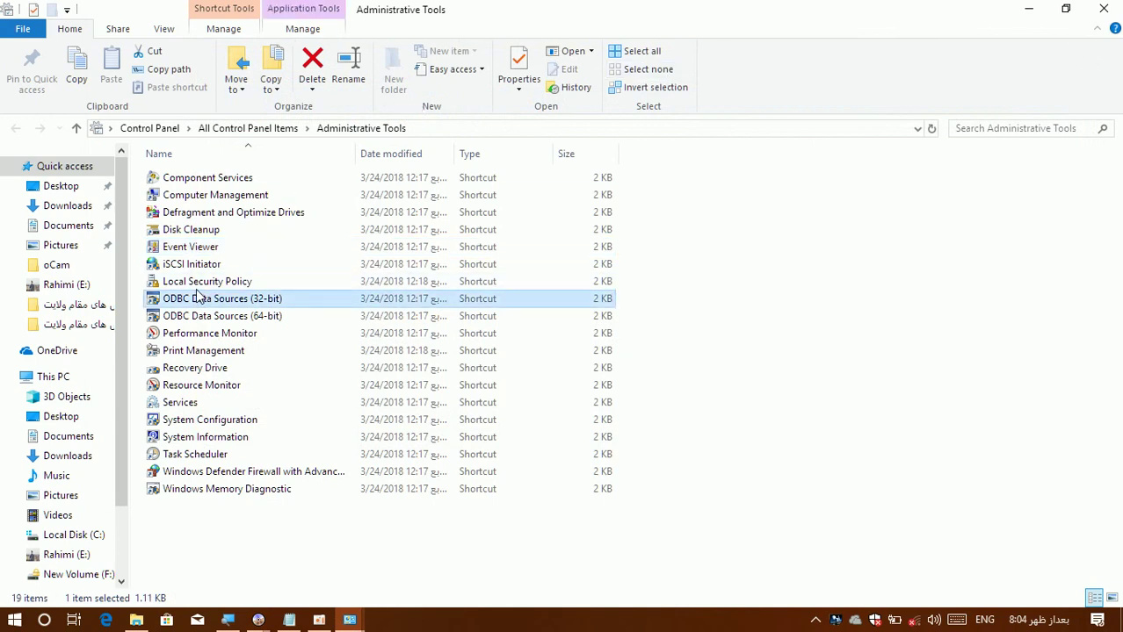
pyautogui.press('Up')
pyautogui.press('Up')
pyautogui.press('Down')
pyautogui.click(194, 300)
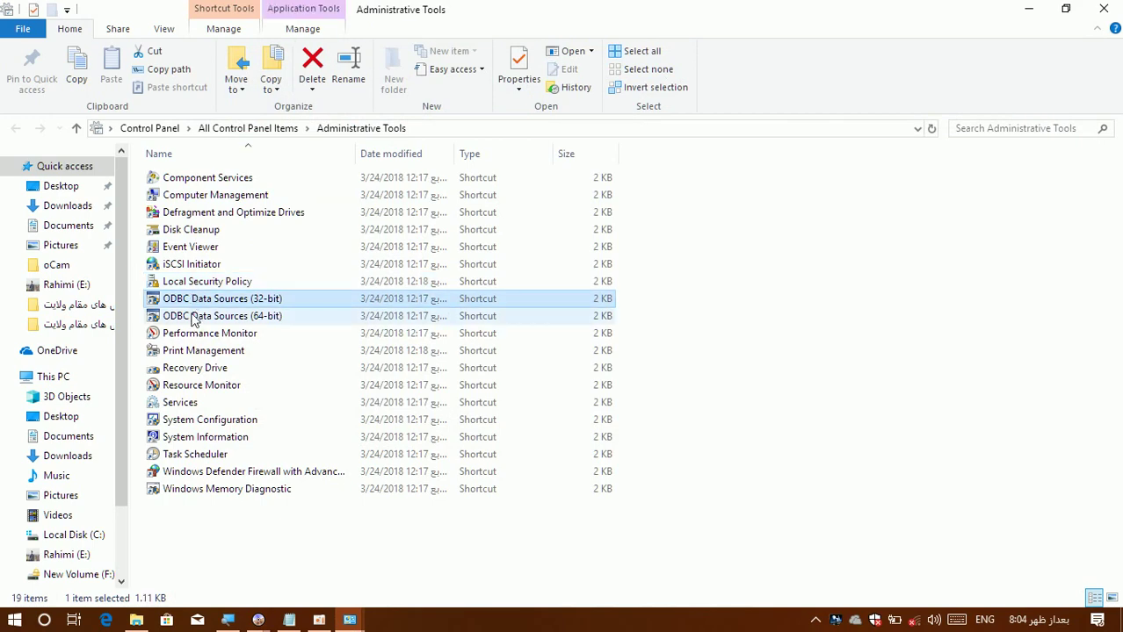
pyautogui.click(194, 317)
pyautogui.click(195, 336)
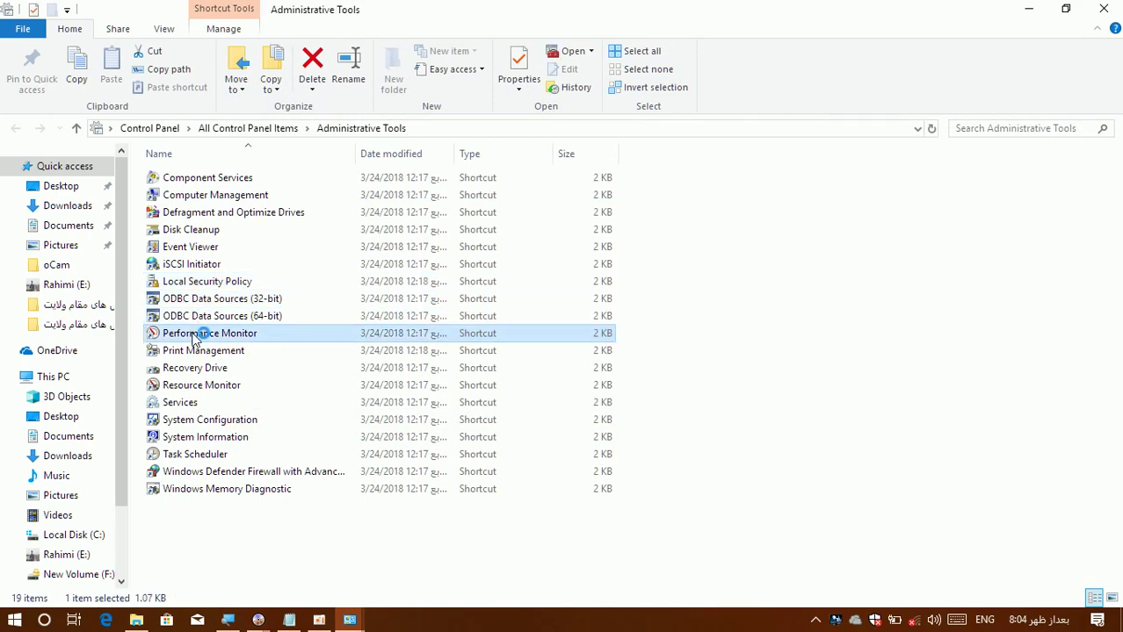
pyautogui.doubleClick(194, 335)
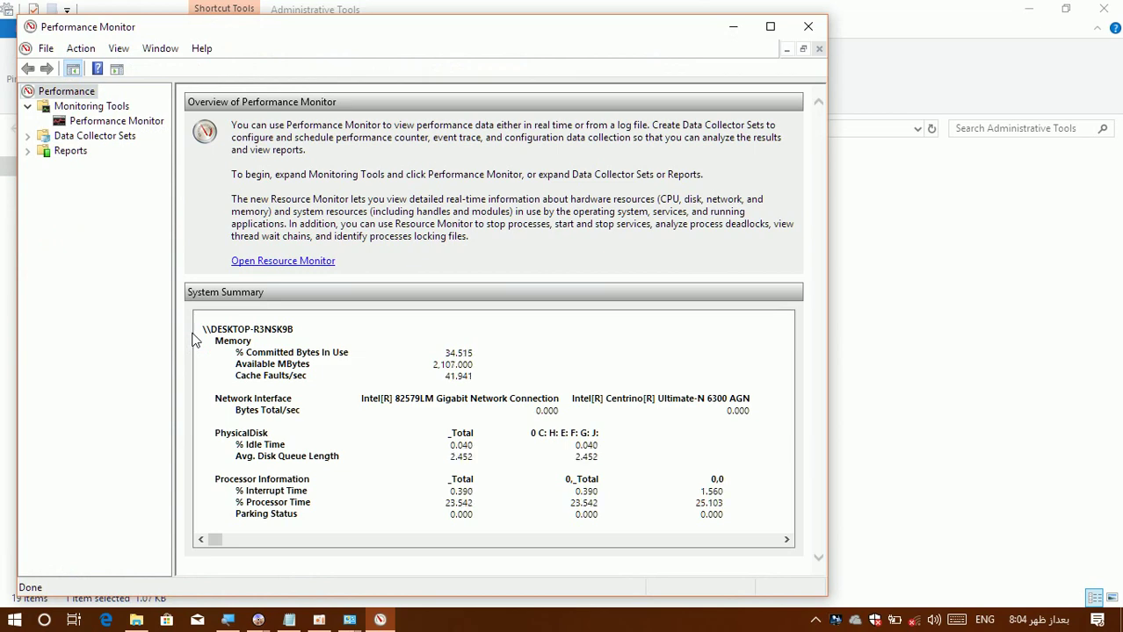
pyautogui.click(819, 23)
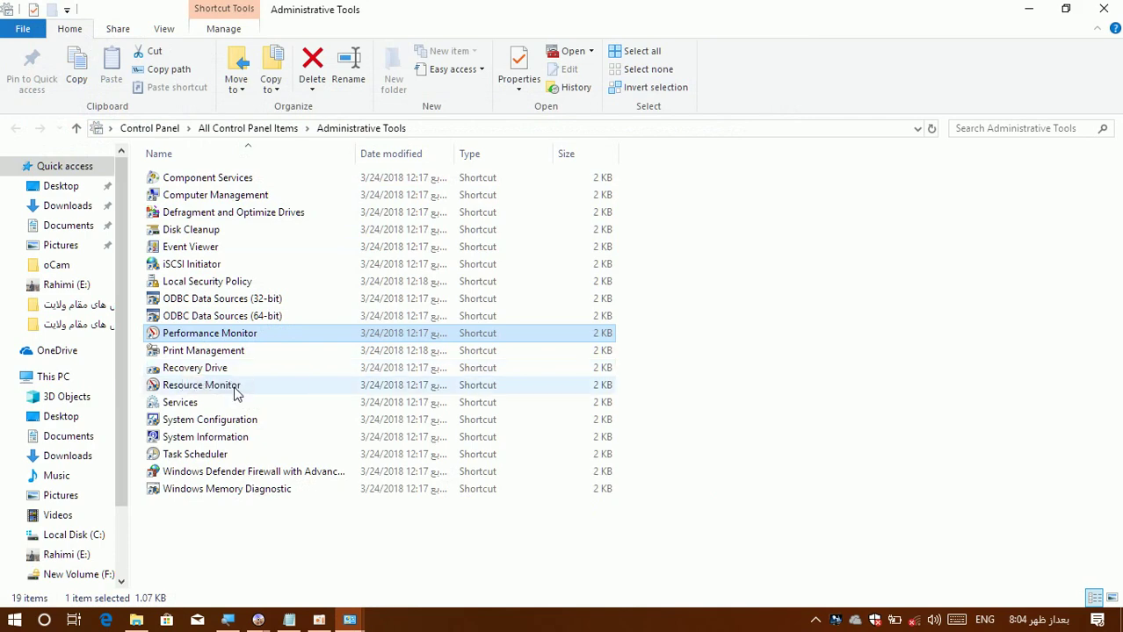
# Open and close Resource Monitor and Services, select System Configuration, then bring up oCam.
pyautogui.doubleClick(234, 387)
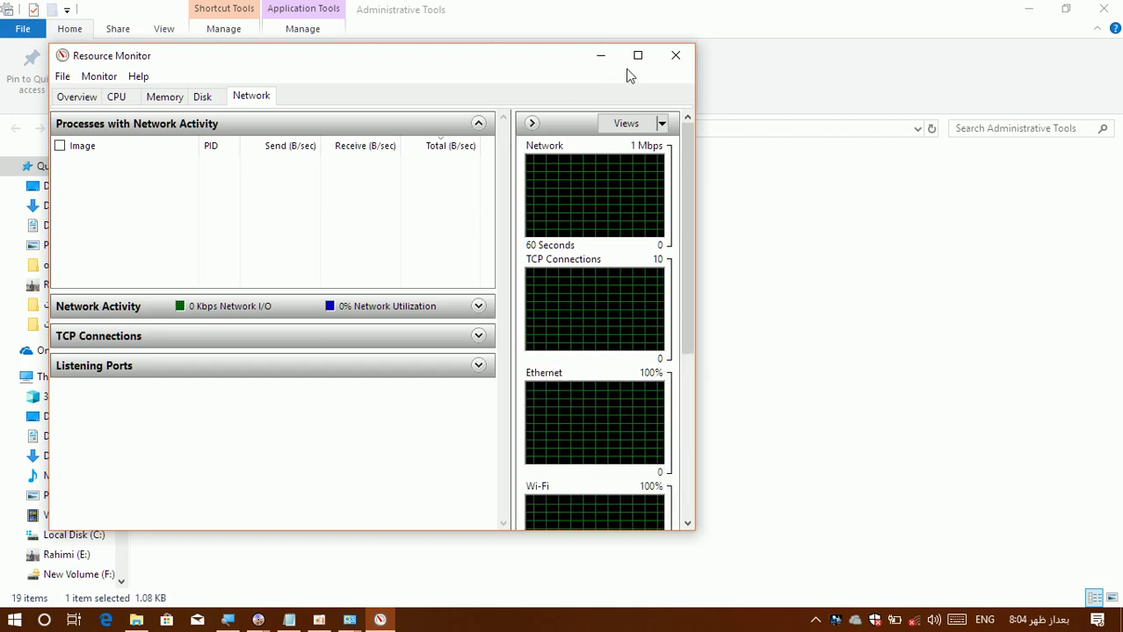
pyautogui.click(676, 55)
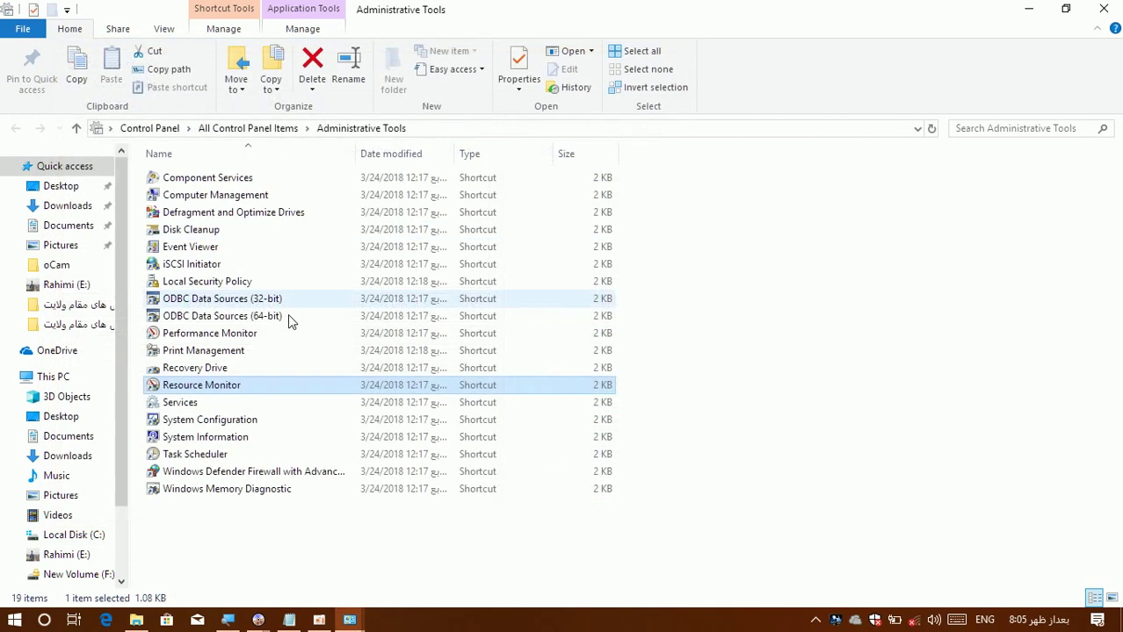
pyautogui.doubleClick(174, 406)
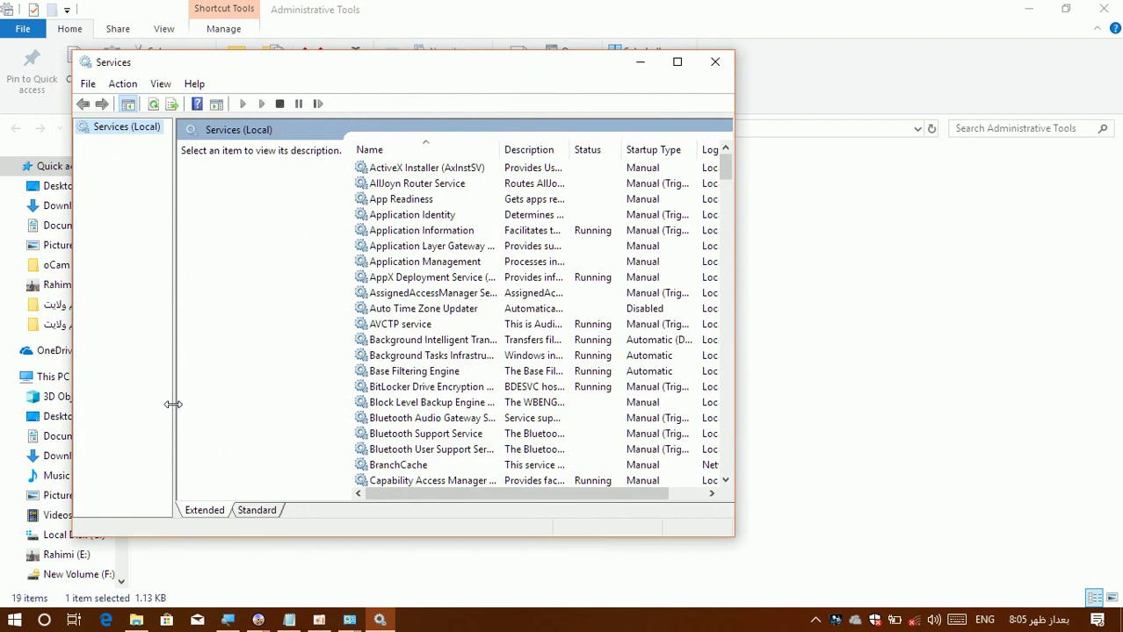
pyautogui.click(727, 62)
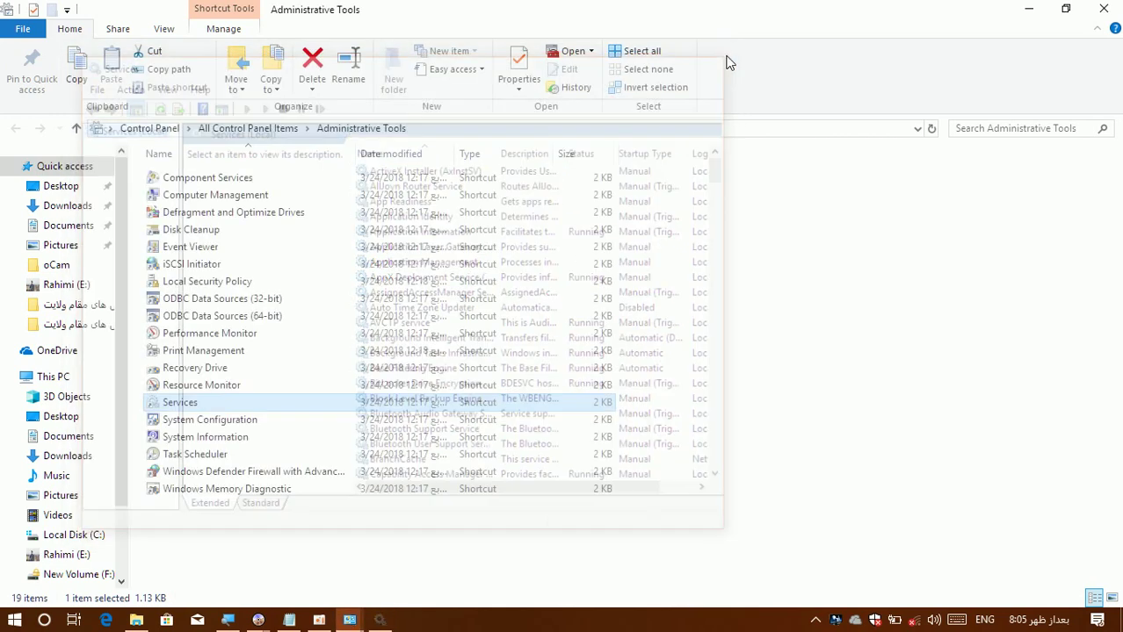
pyautogui.click(221, 422)
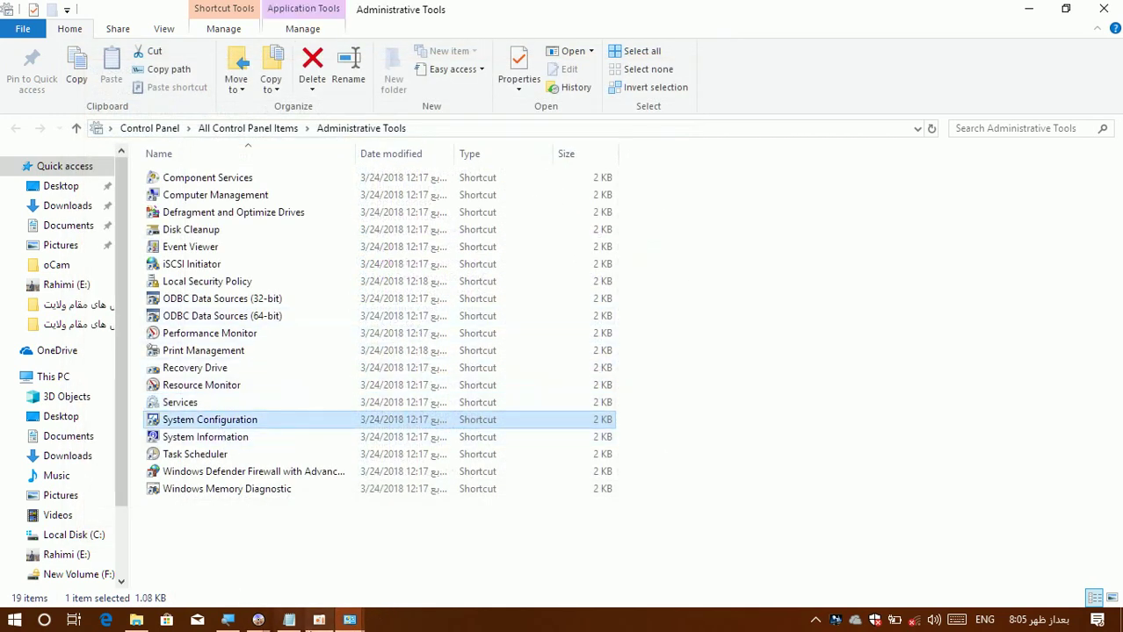
pyautogui.click(319, 620)
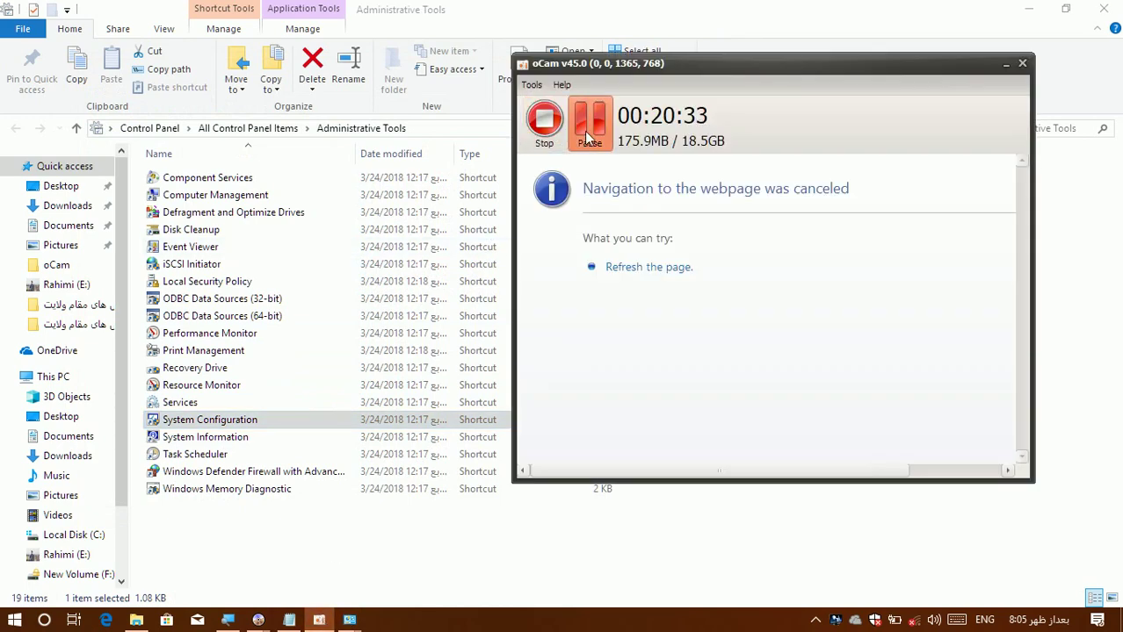
# Pause the oCam recording, minimize the recorder, and select the Drive Icon Changer desktop icon.
pyautogui.click(590, 123)
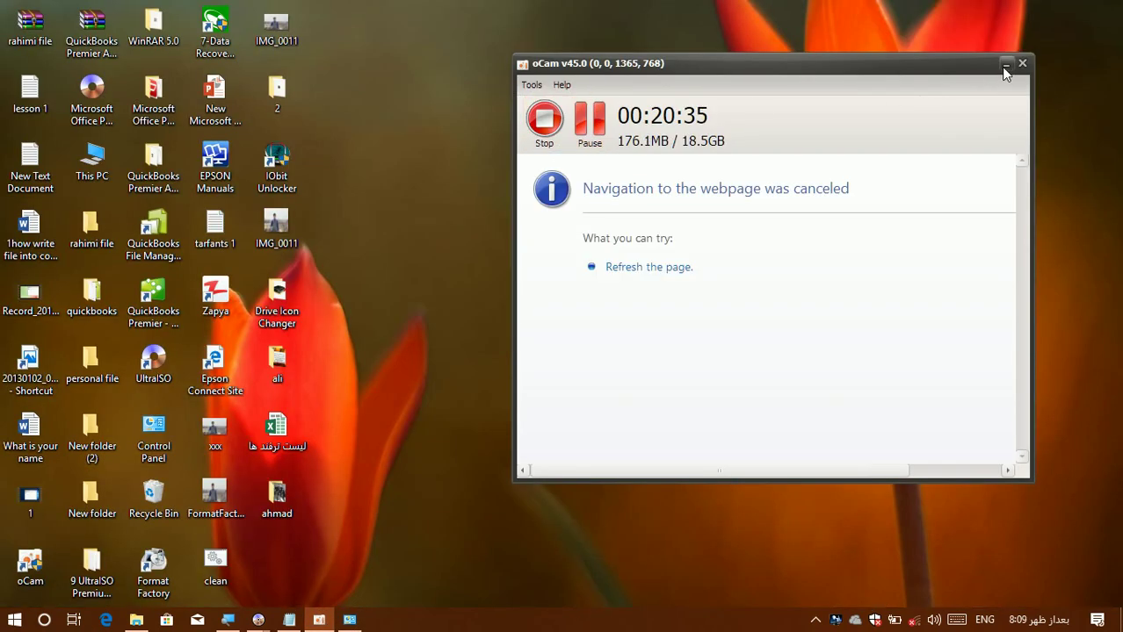
pyautogui.click(1006, 65)
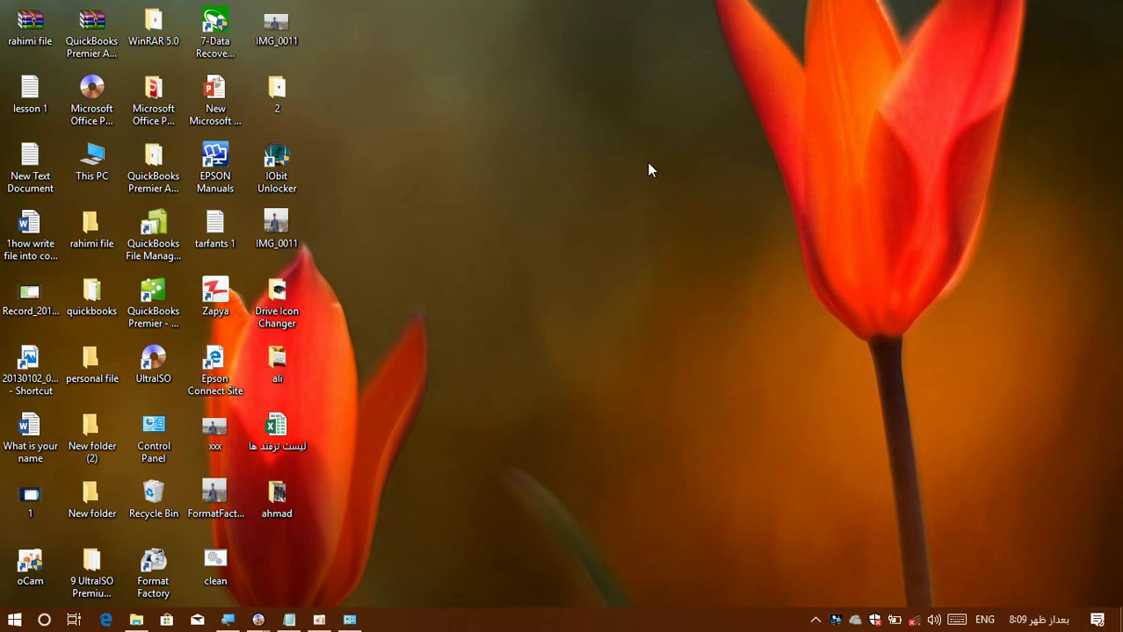
pyautogui.click(283, 316)
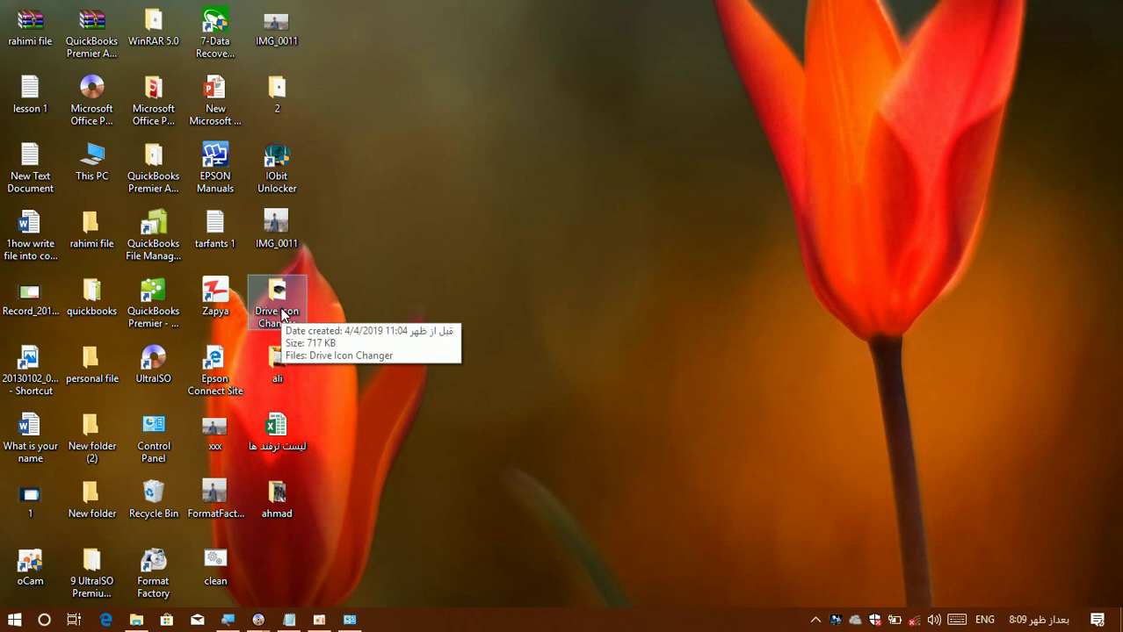
# Archive Drive Icon Changer as Drive Icon Changer.rar with a confirmed password and encrypted file names.
pyautogui.rightClick(283, 315)
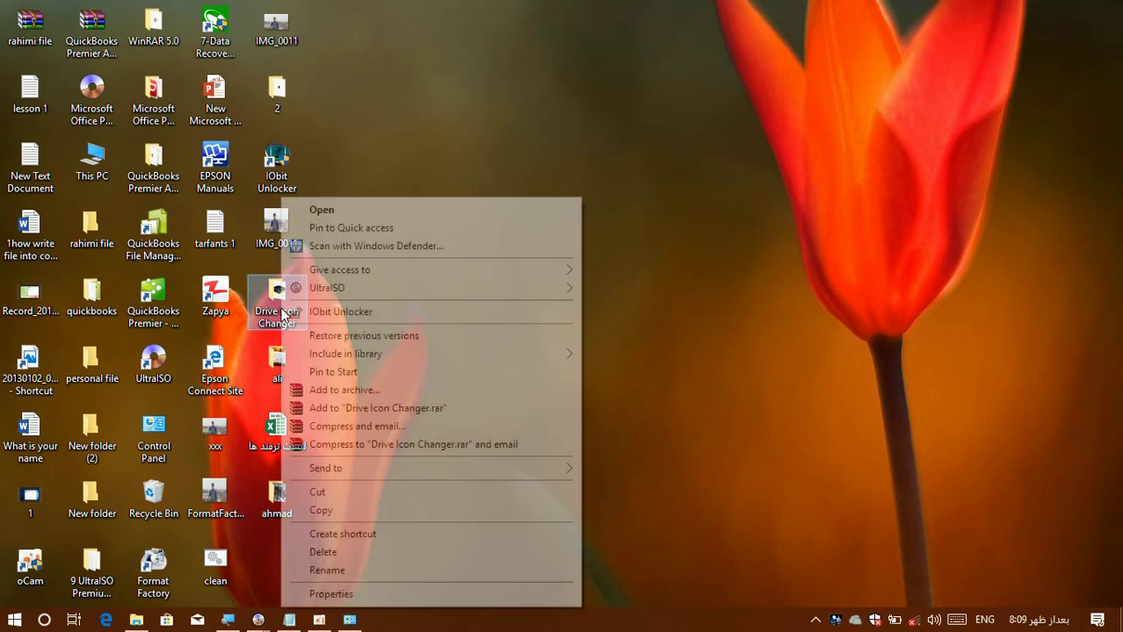
pyautogui.click(332, 392)
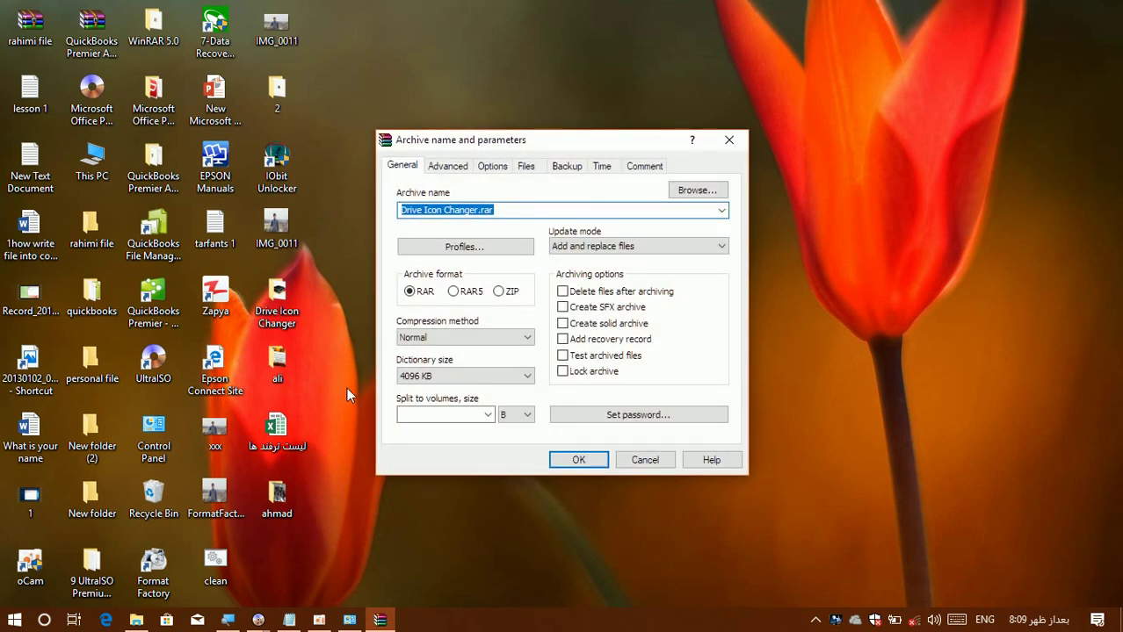
pyautogui.click(610, 416)
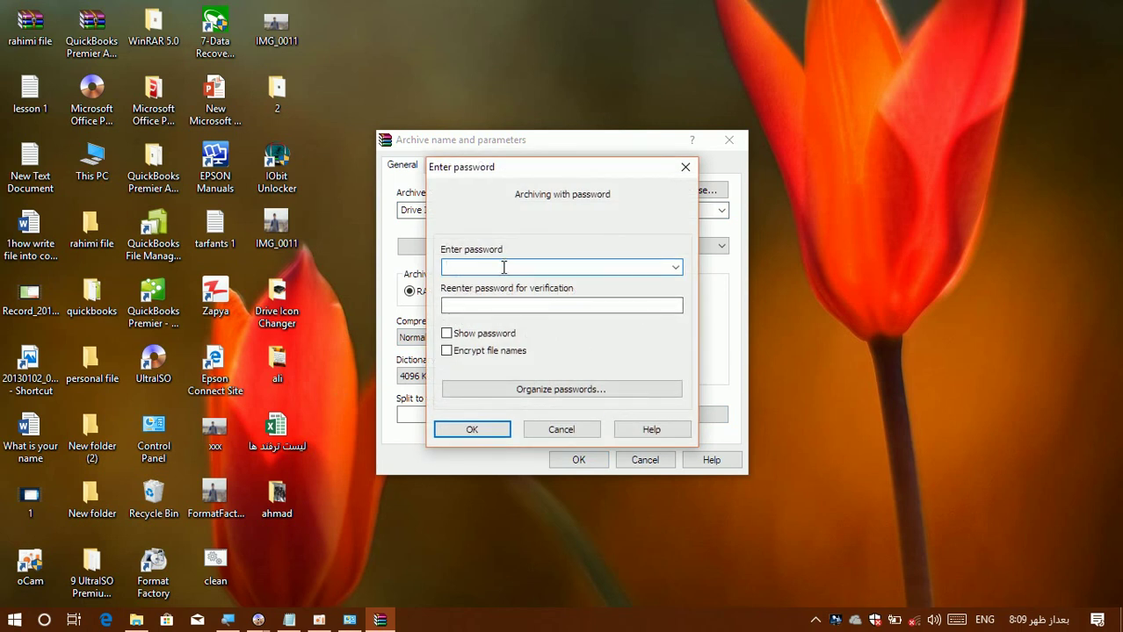
pyautogui.write('12')
pyautogui.click(471, 305)
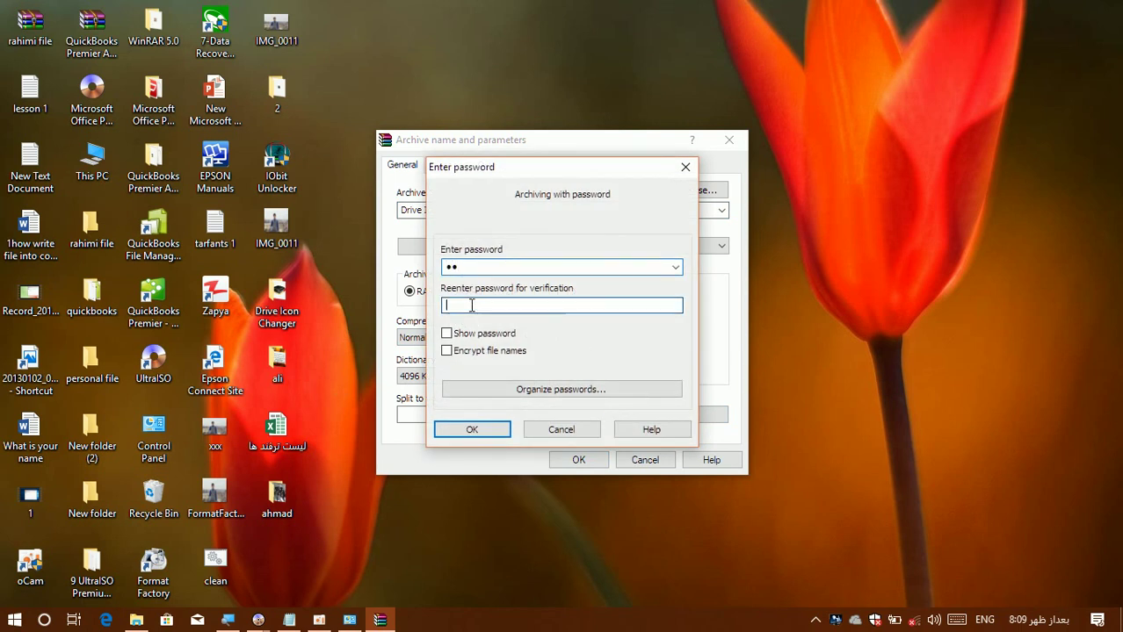
pyautogui.write('12')
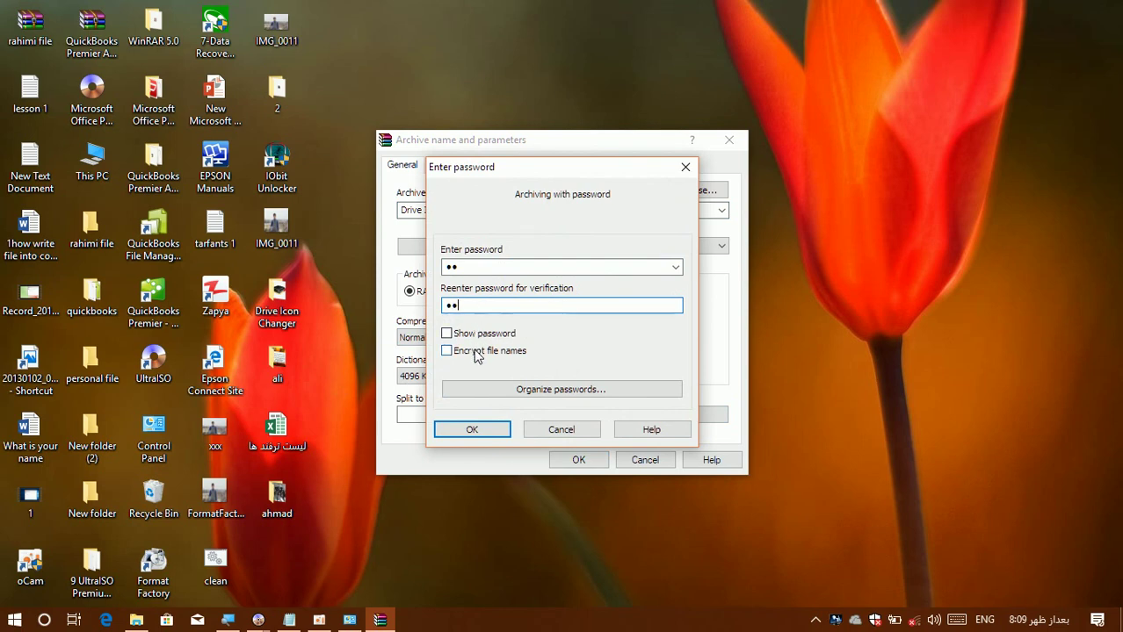
pyautogui.click(476, 353)
pyautogui.click(469, 430)
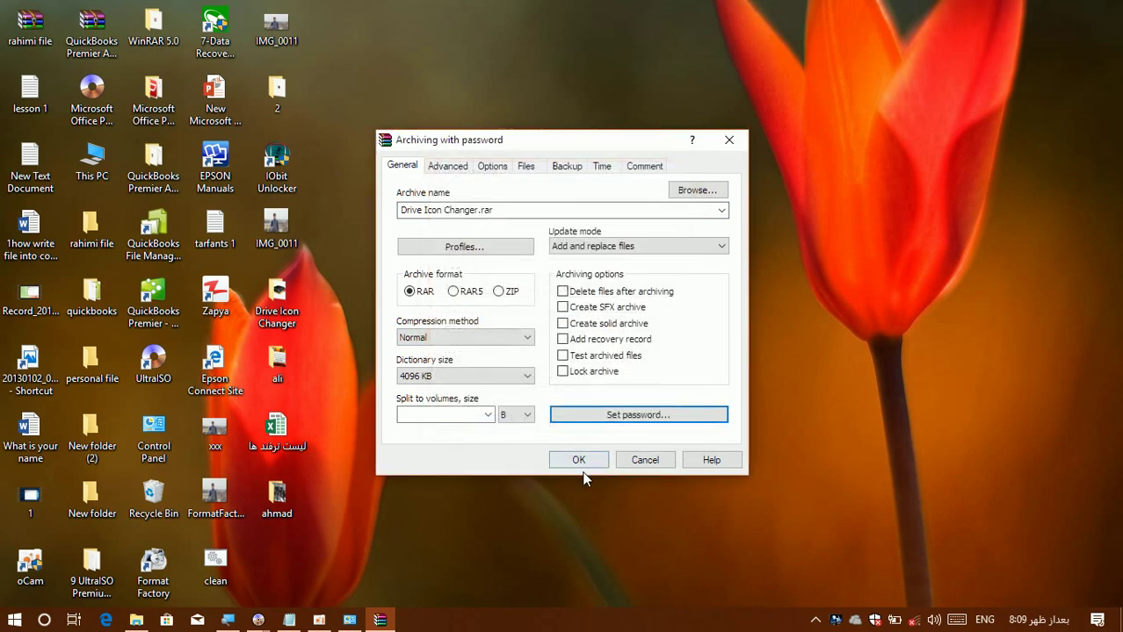
pyautogui.click(578, 462)
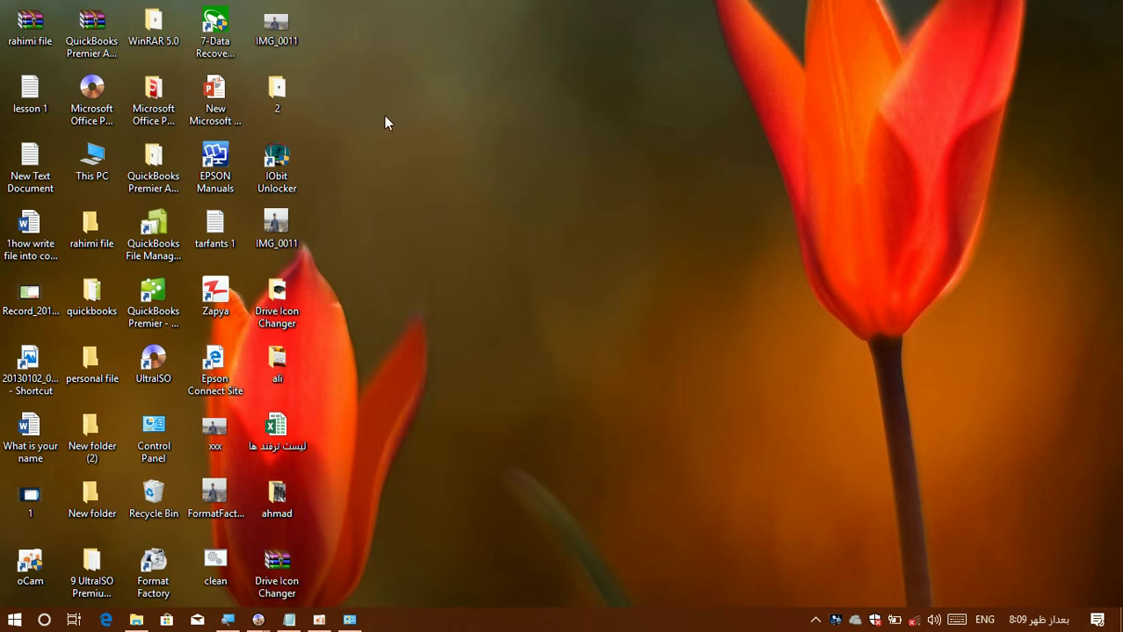
pyautogui.doubleClick(283, 595)
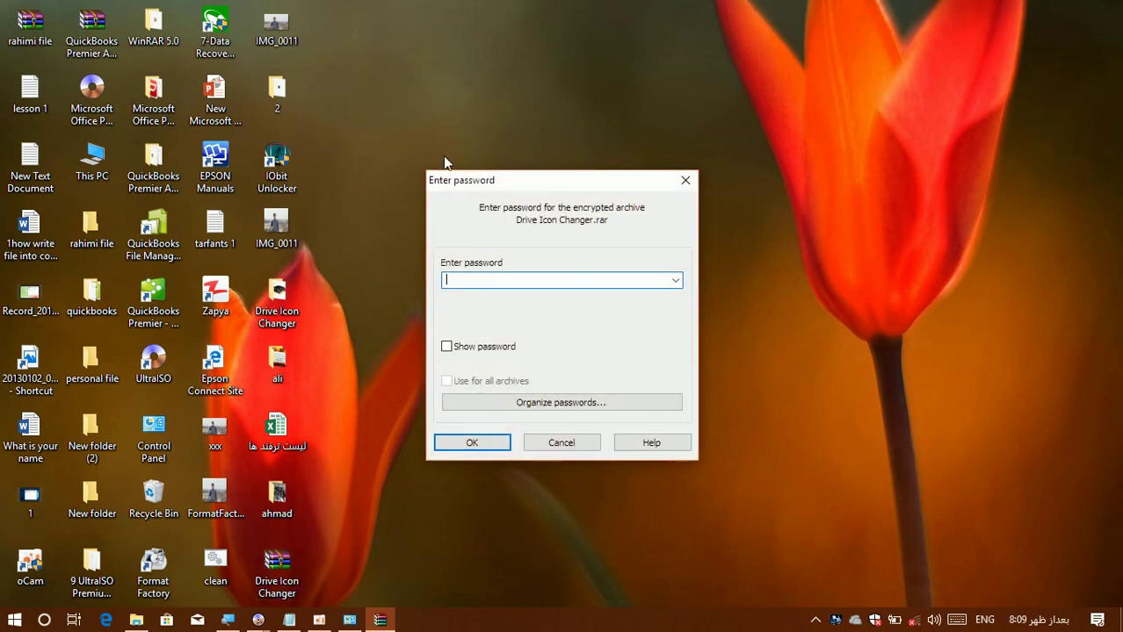
pyautogui.moveTo(475, 189); pyautogui.dragTo(672, 8)
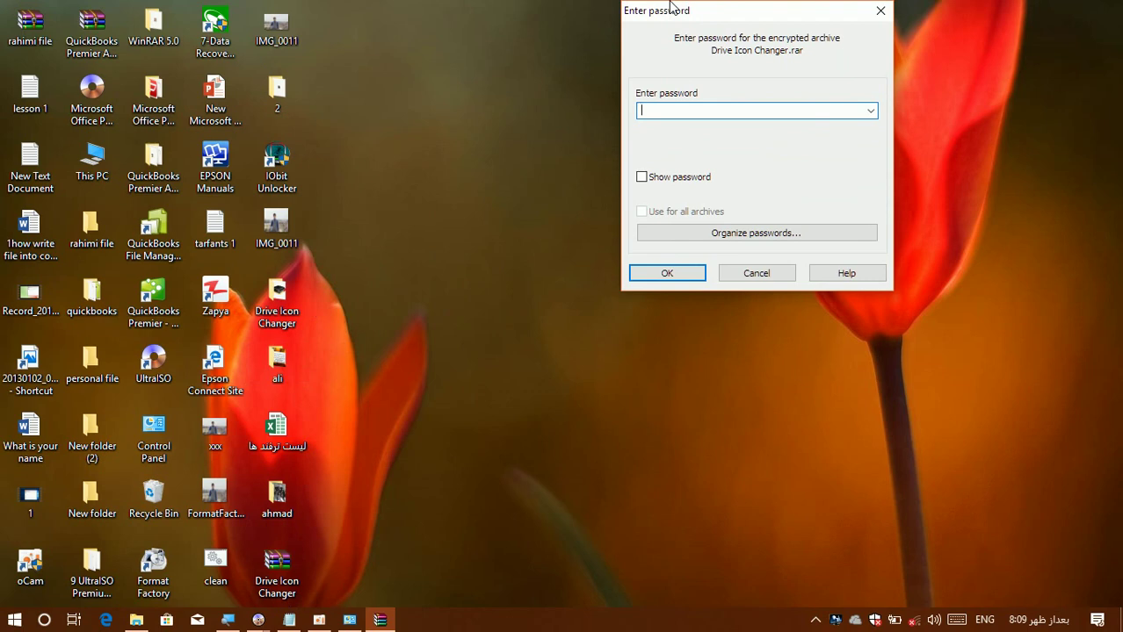
pyautogui.write('12')
pyautogui.press('Return')
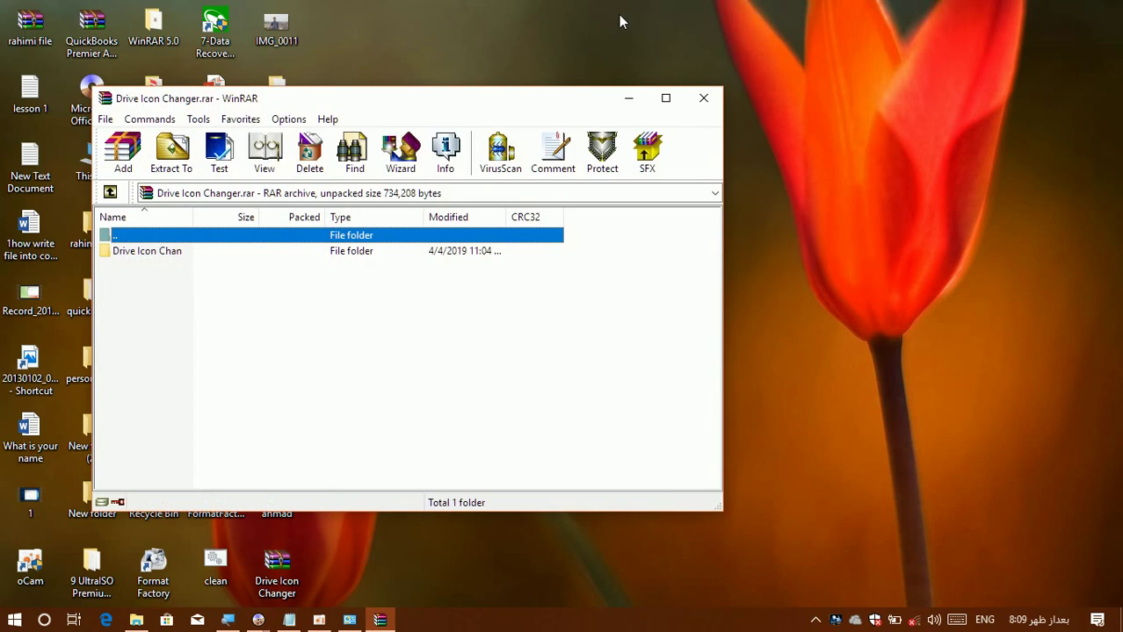
pyautogui.doubleClick(162, 252)
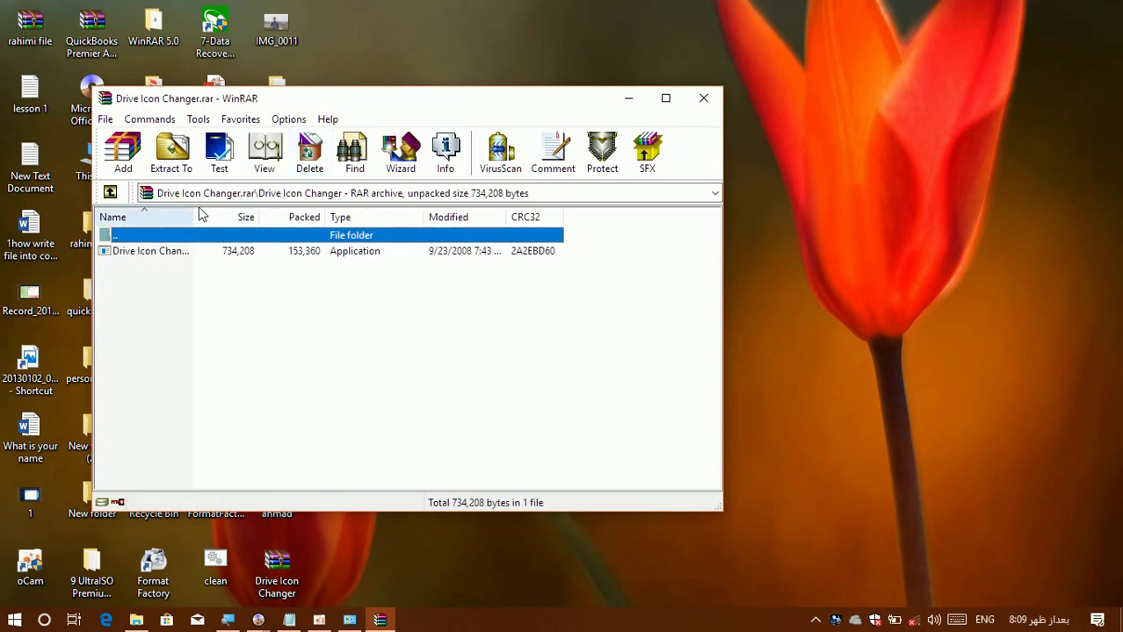
pyautogui.click(170, 254)
pyautogui.doubleClick(170, 255)
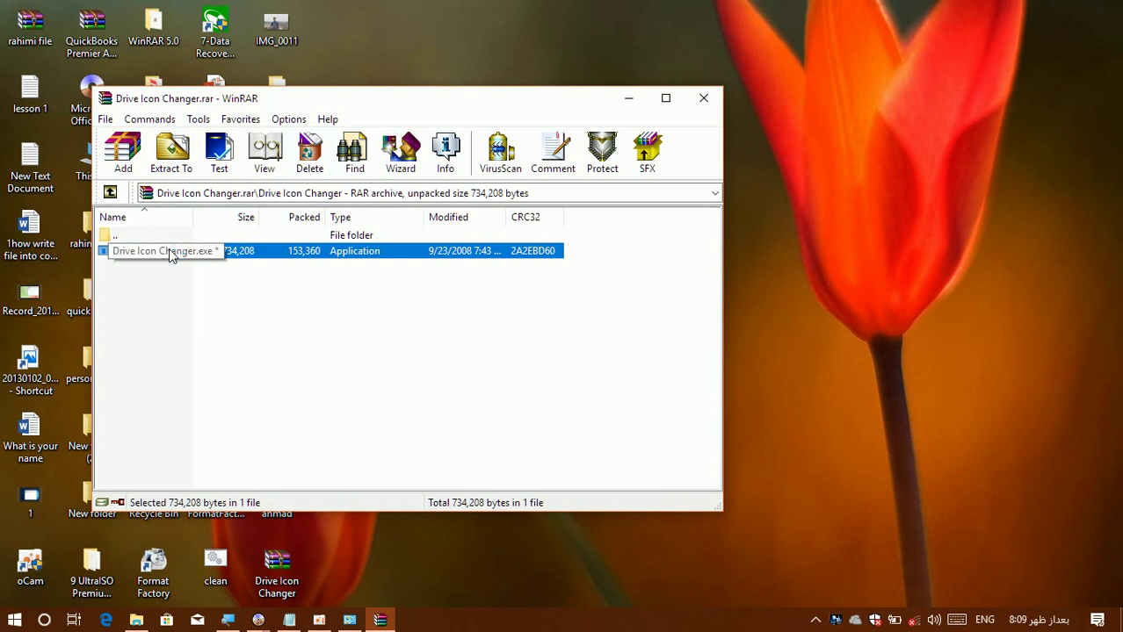
pyautogui.rightClick(836, 198)
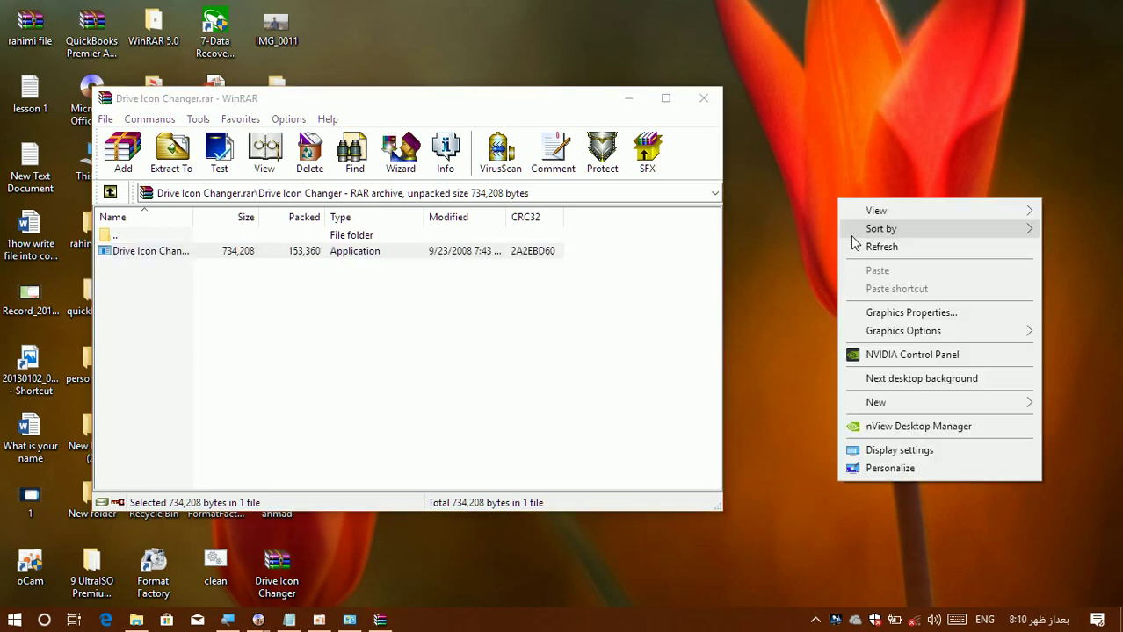
pyautogui.click(852, 244)
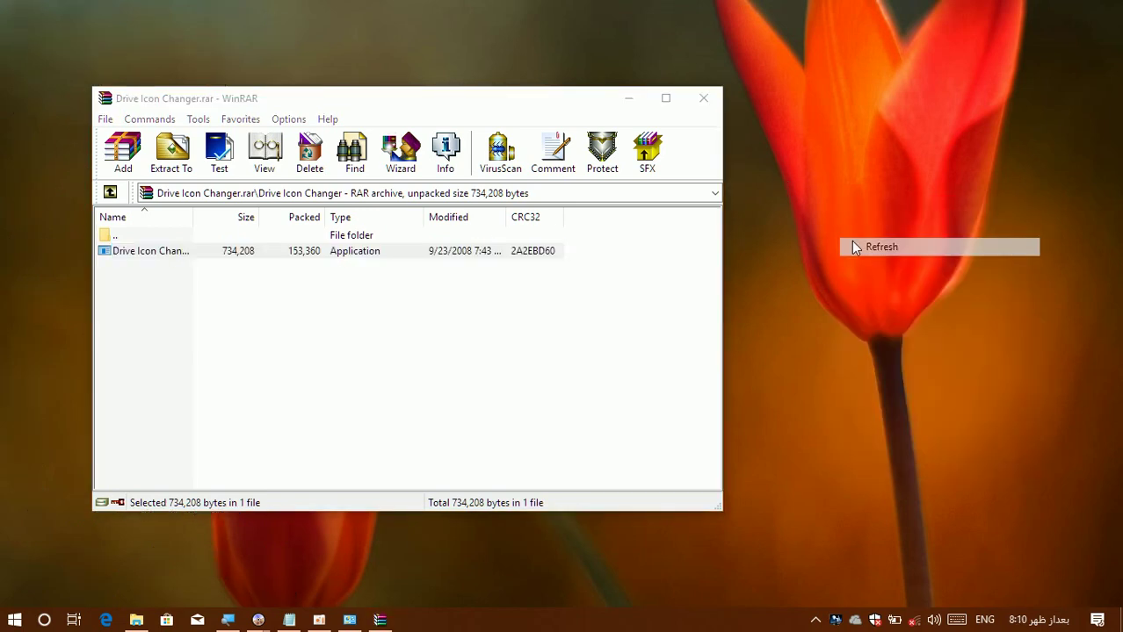
pyautogui.click(702, 100)
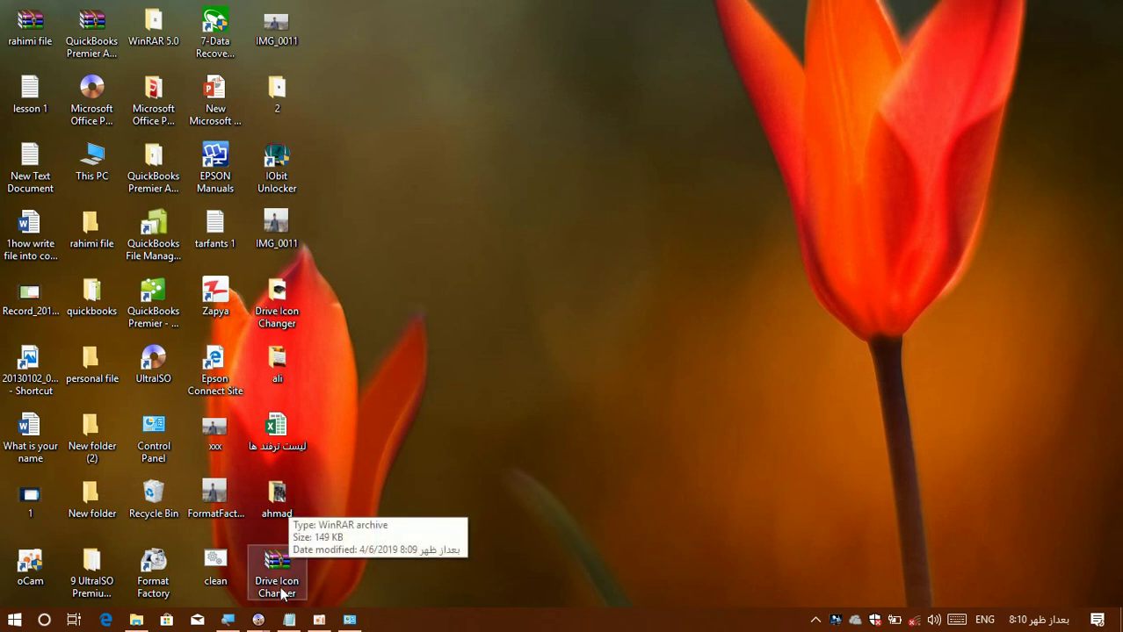
# Launch Drive Icon Changer and check the drives offered in its Select your Drive list.
pyautogui.doubleClick(282, 592)
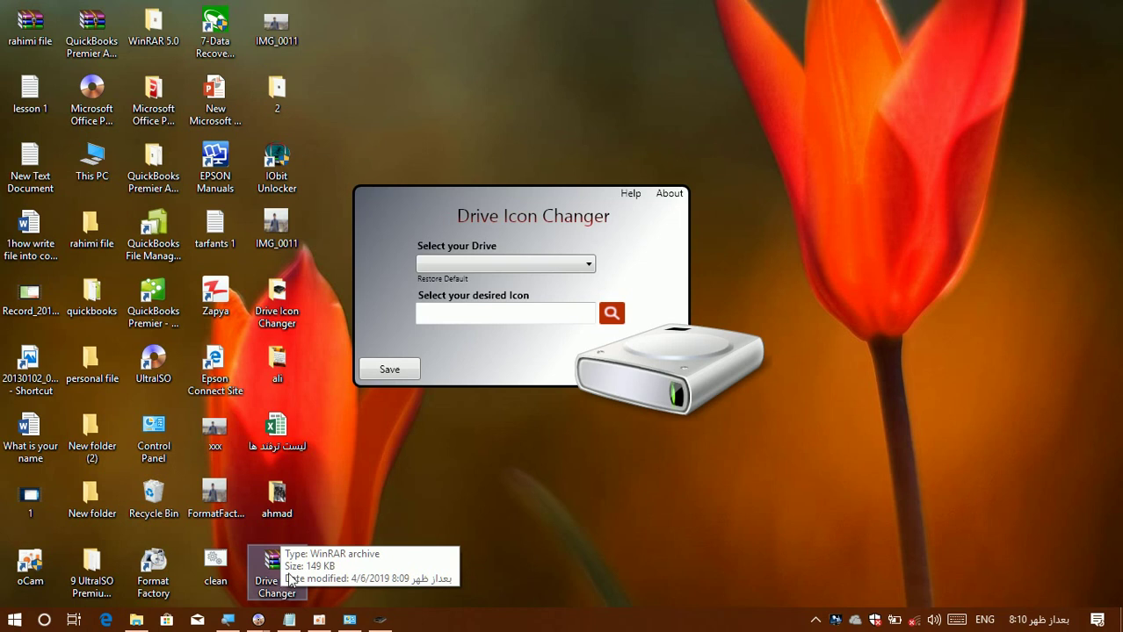
pyautogui.click(485, 265)
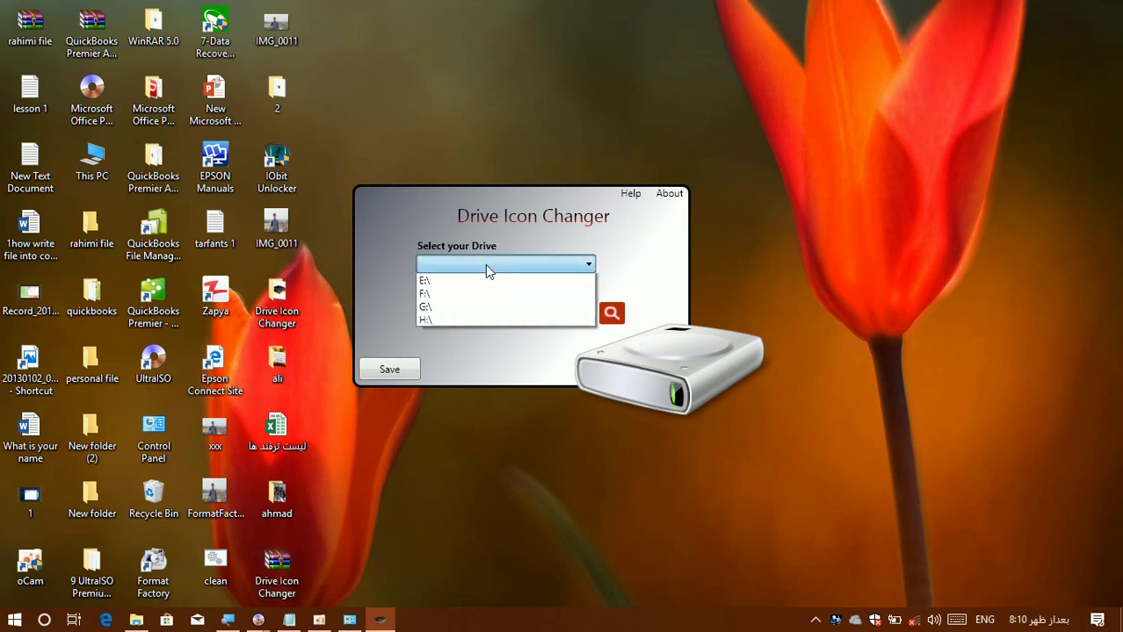
pyautogui.click(485, 264)
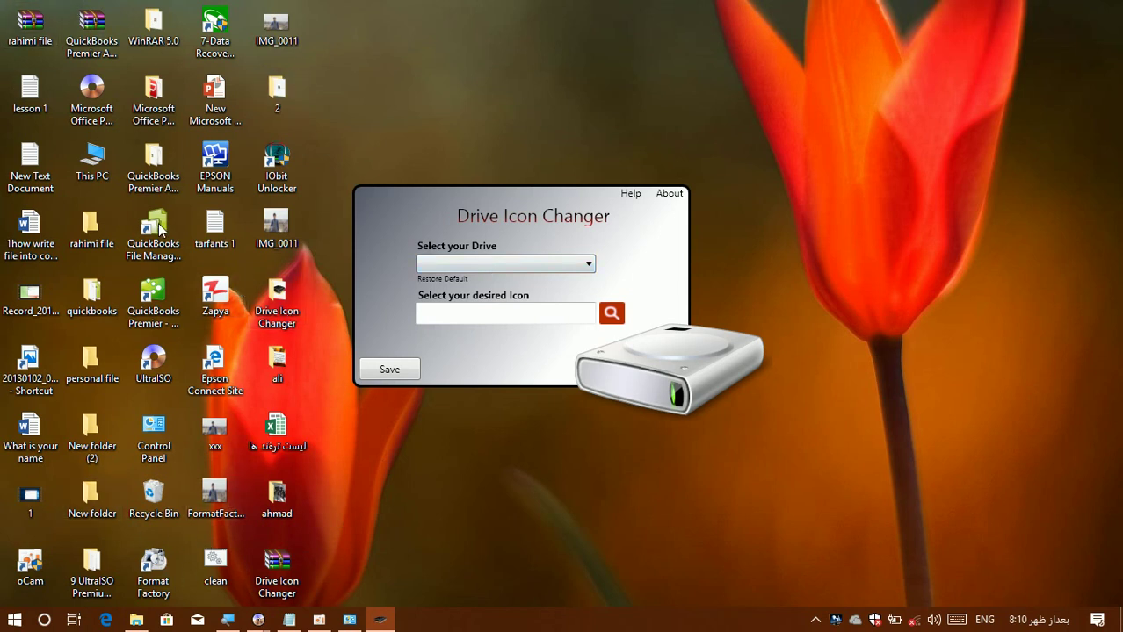
# Open This PC to compare its drives, then close it.
pyautogui.click(97, 179)
pyautogui.doubleClick(98, 180)
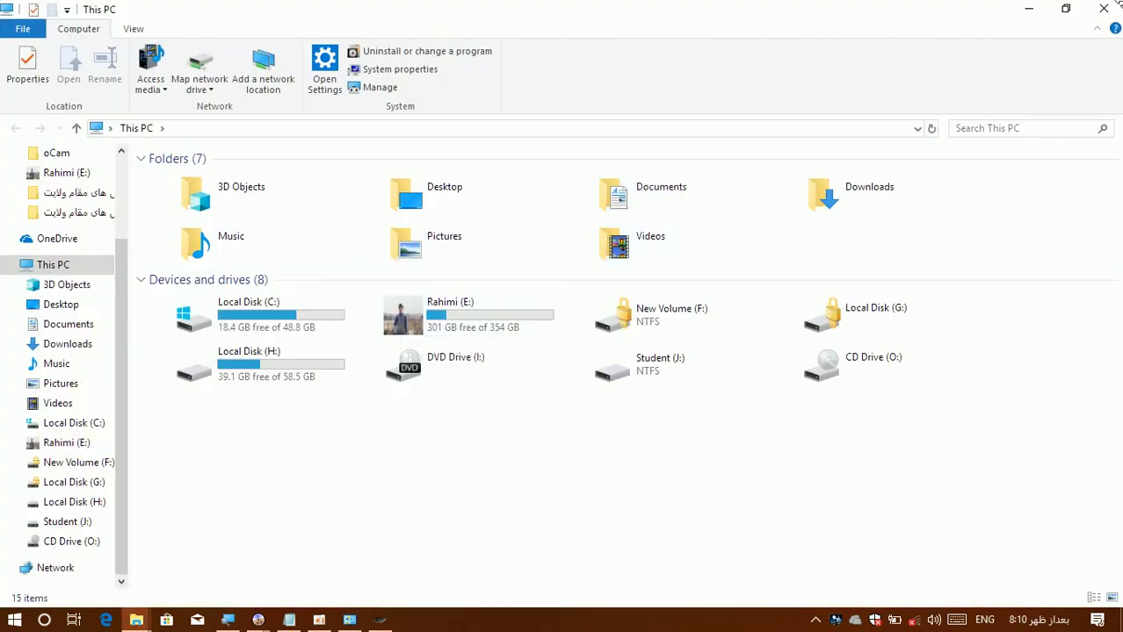
pyautogui.click(1103, 8)
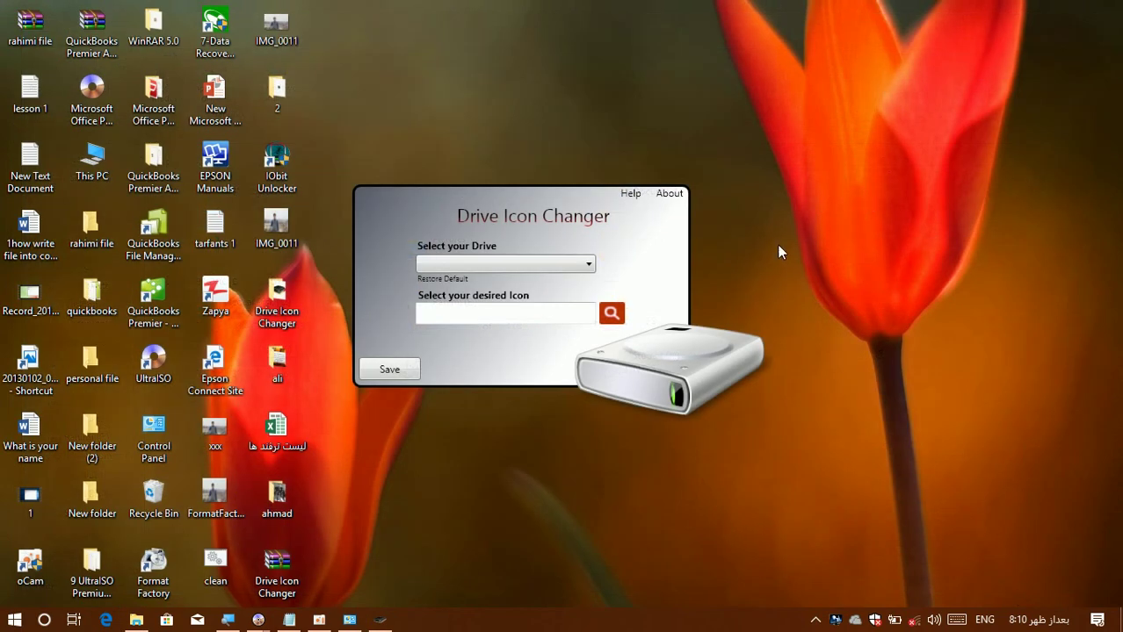